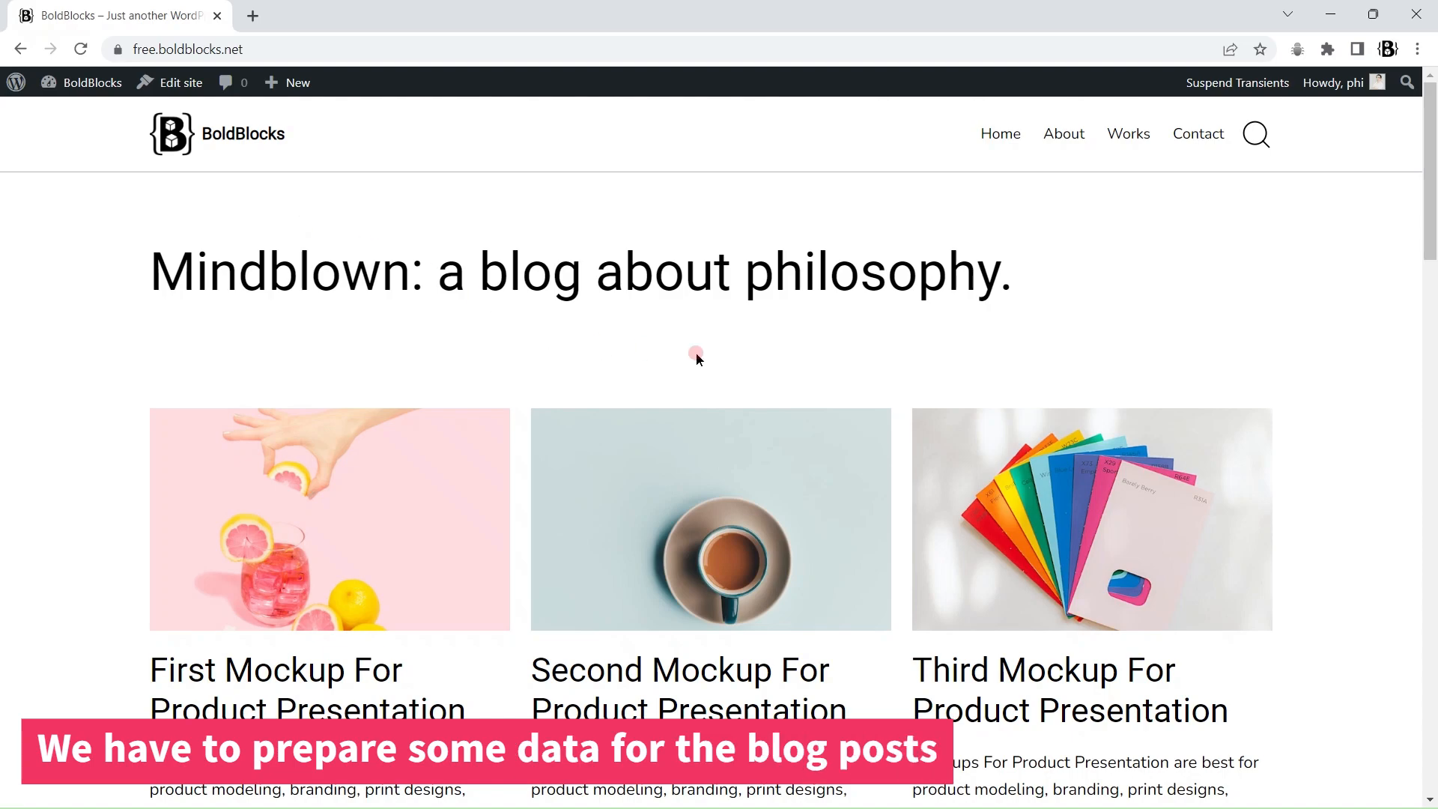
- Open the Custom Blocks Variation Library in the site's admin dashboard
scroll(841, 346, down, 20)
scroll(841, 345, up, 20)
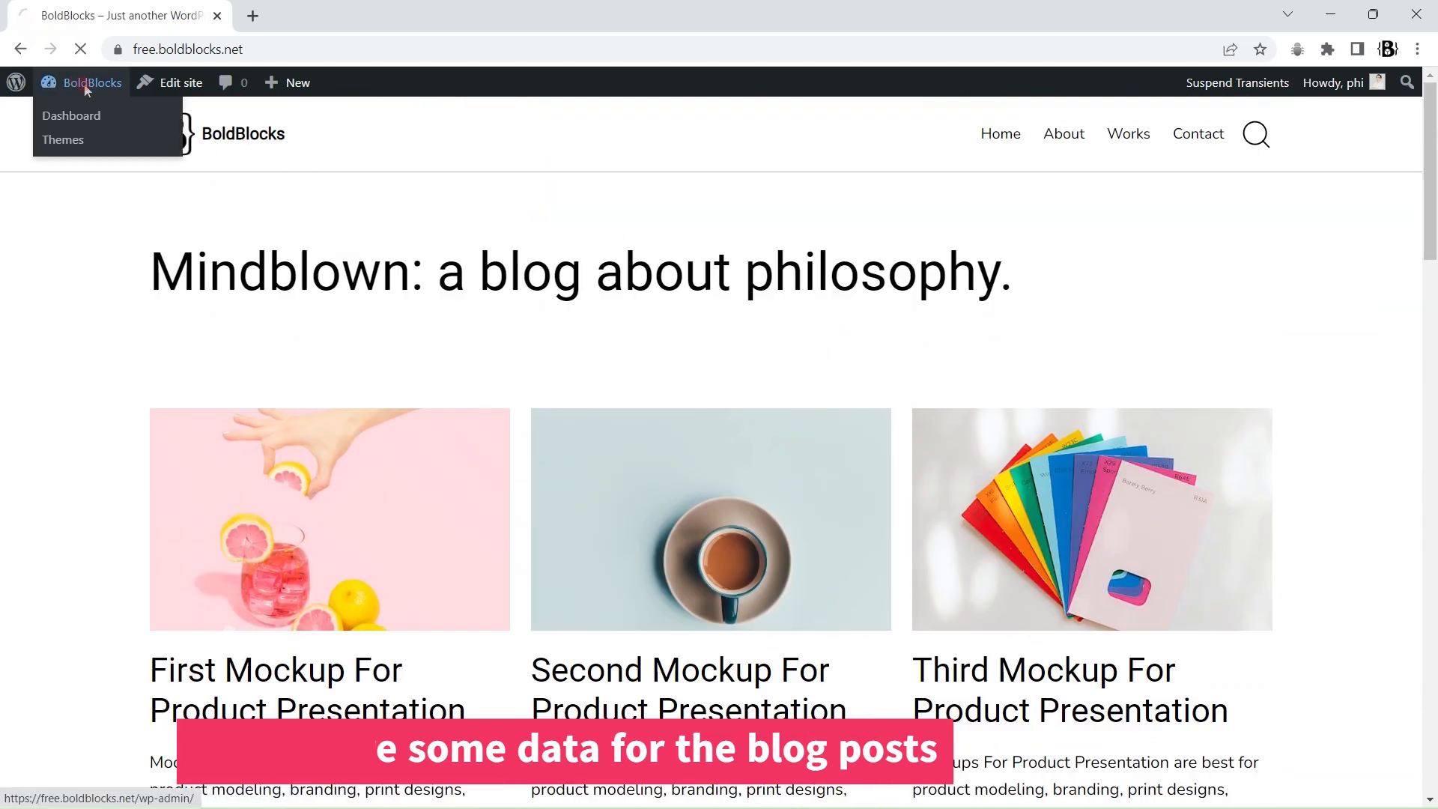
click(87, 88)
mouse_move(103, 548)
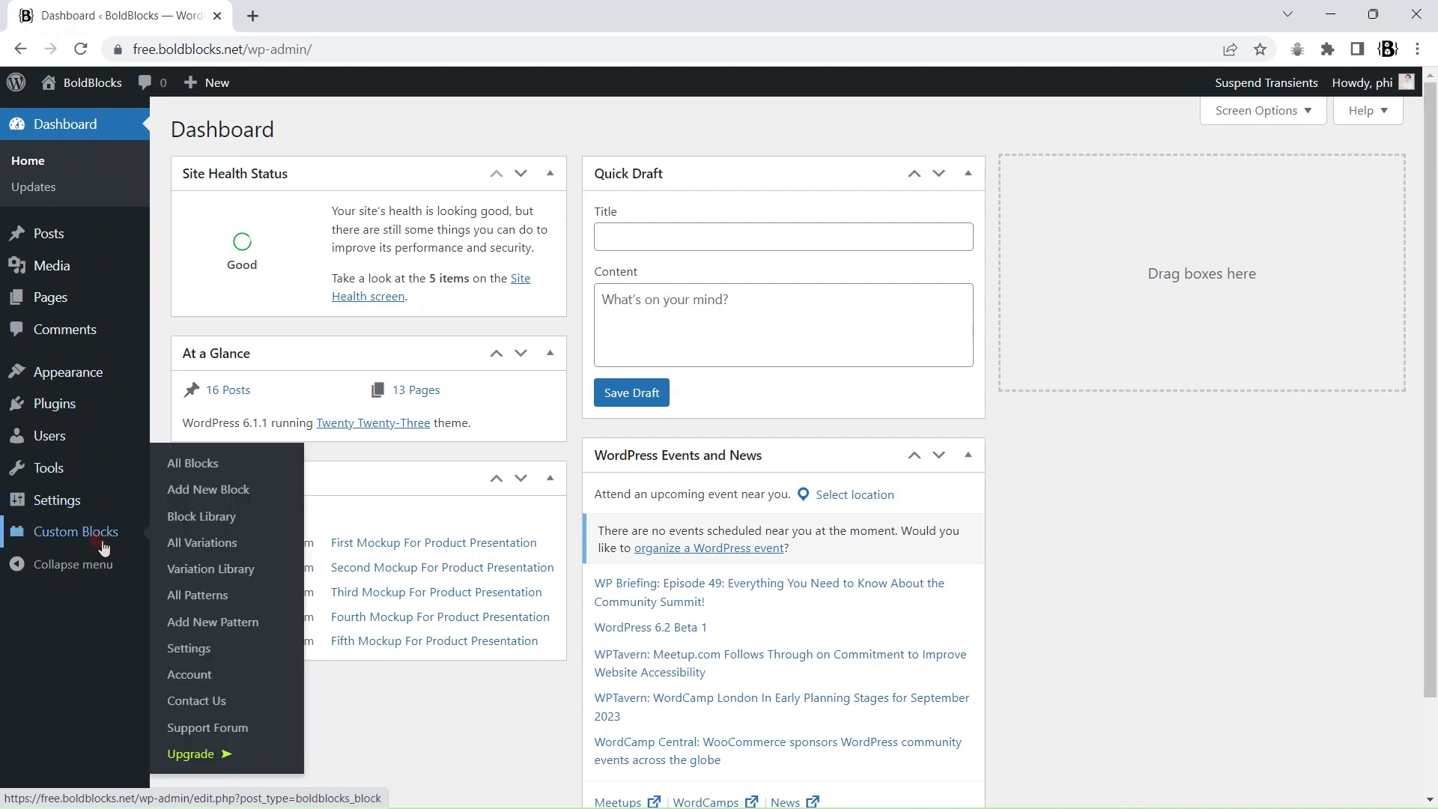
click(209, 571)
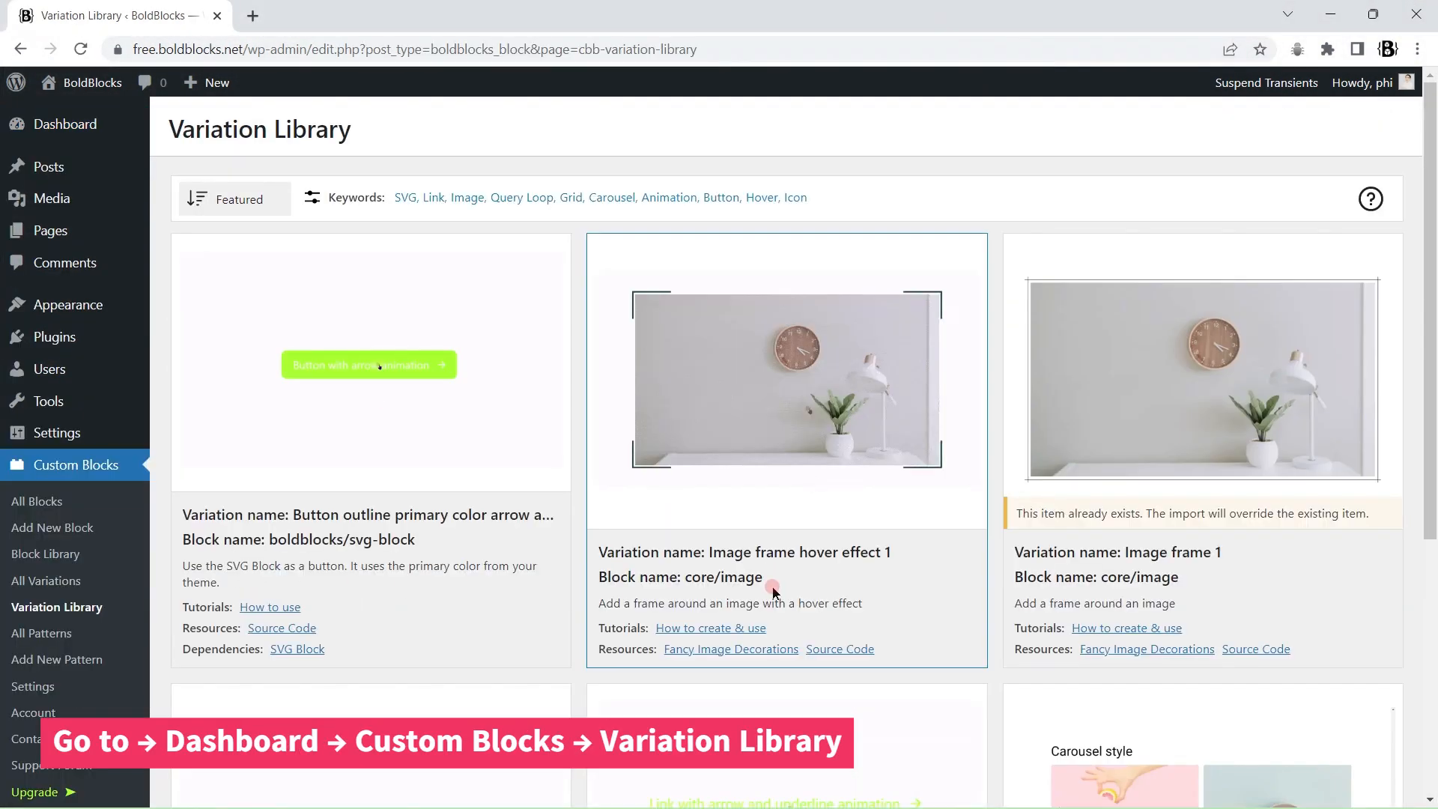
- Filter the variations by the Query Loop keyword and install the required Block Enhancements plugin
scroll(690, 421, down, 3)
scroll(660, 367, up, 3)
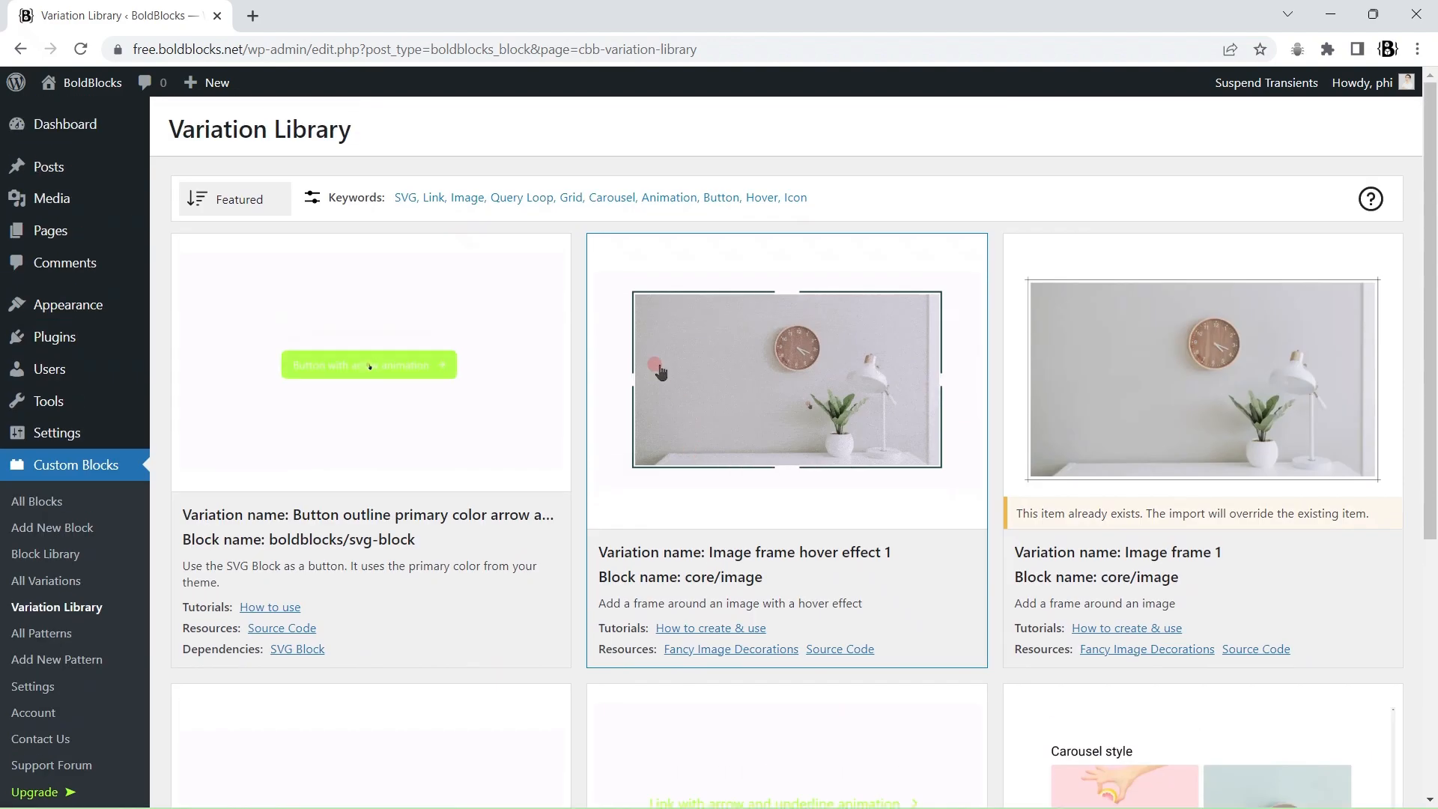
click(508, 199)
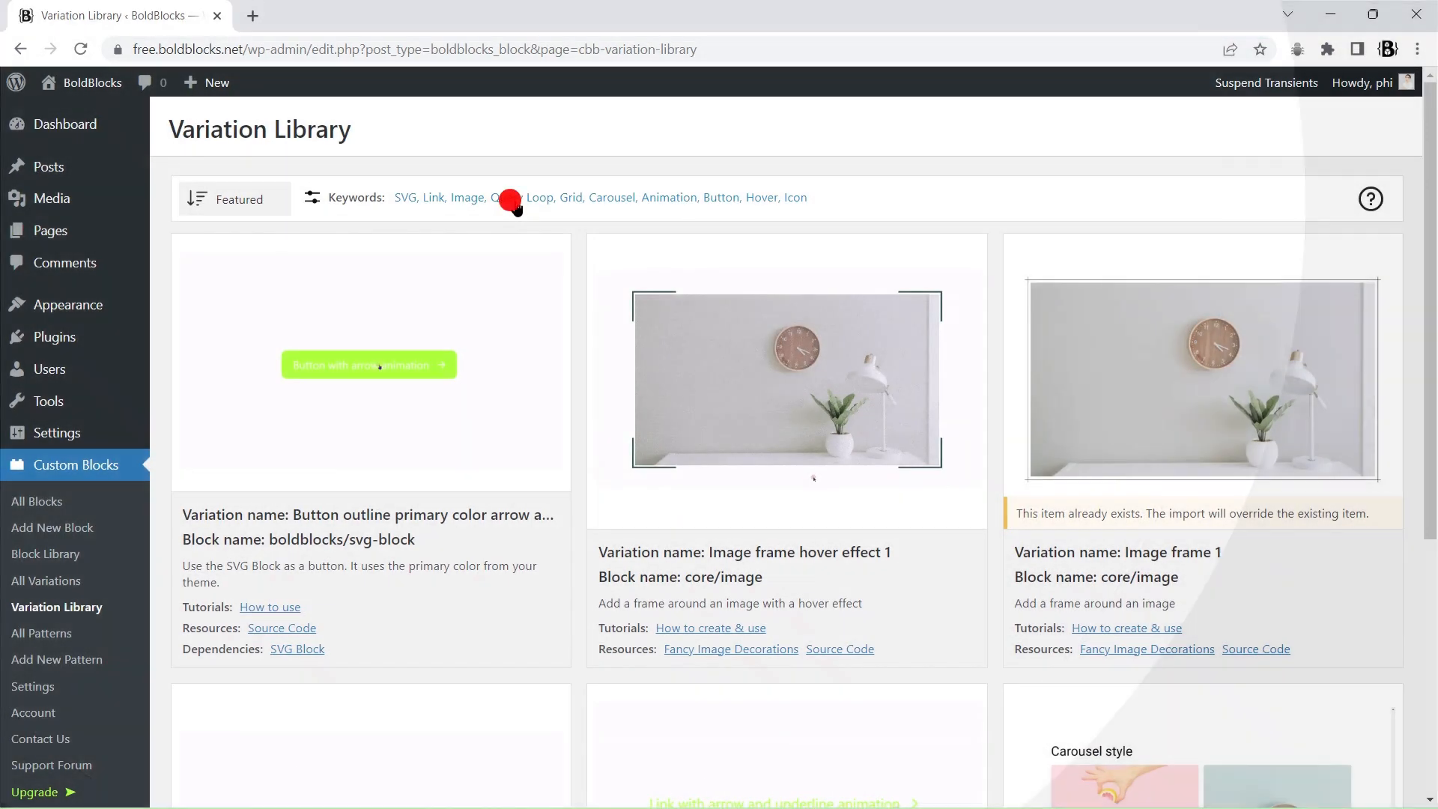
scroll(647, 352, down, 1)
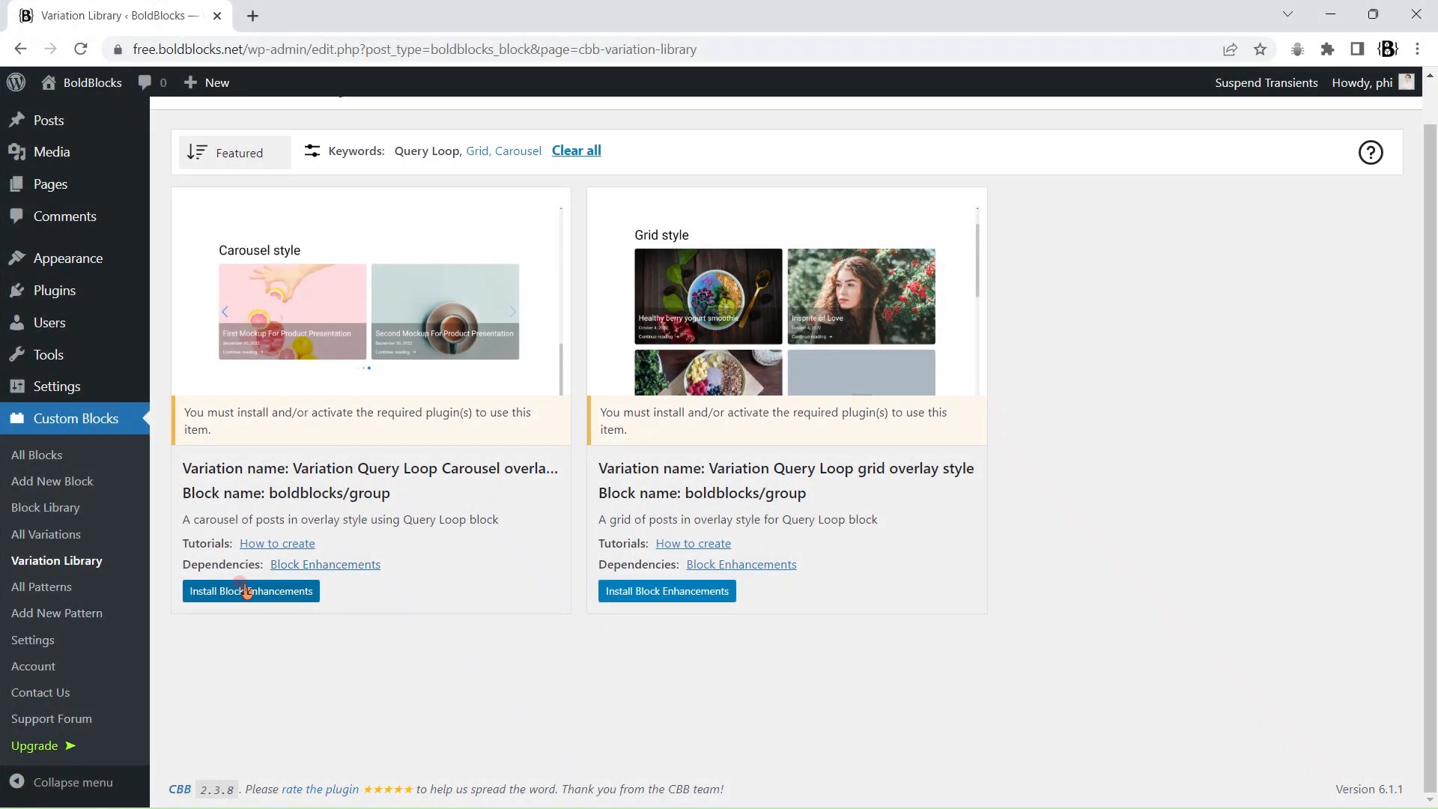
click(248, 592)
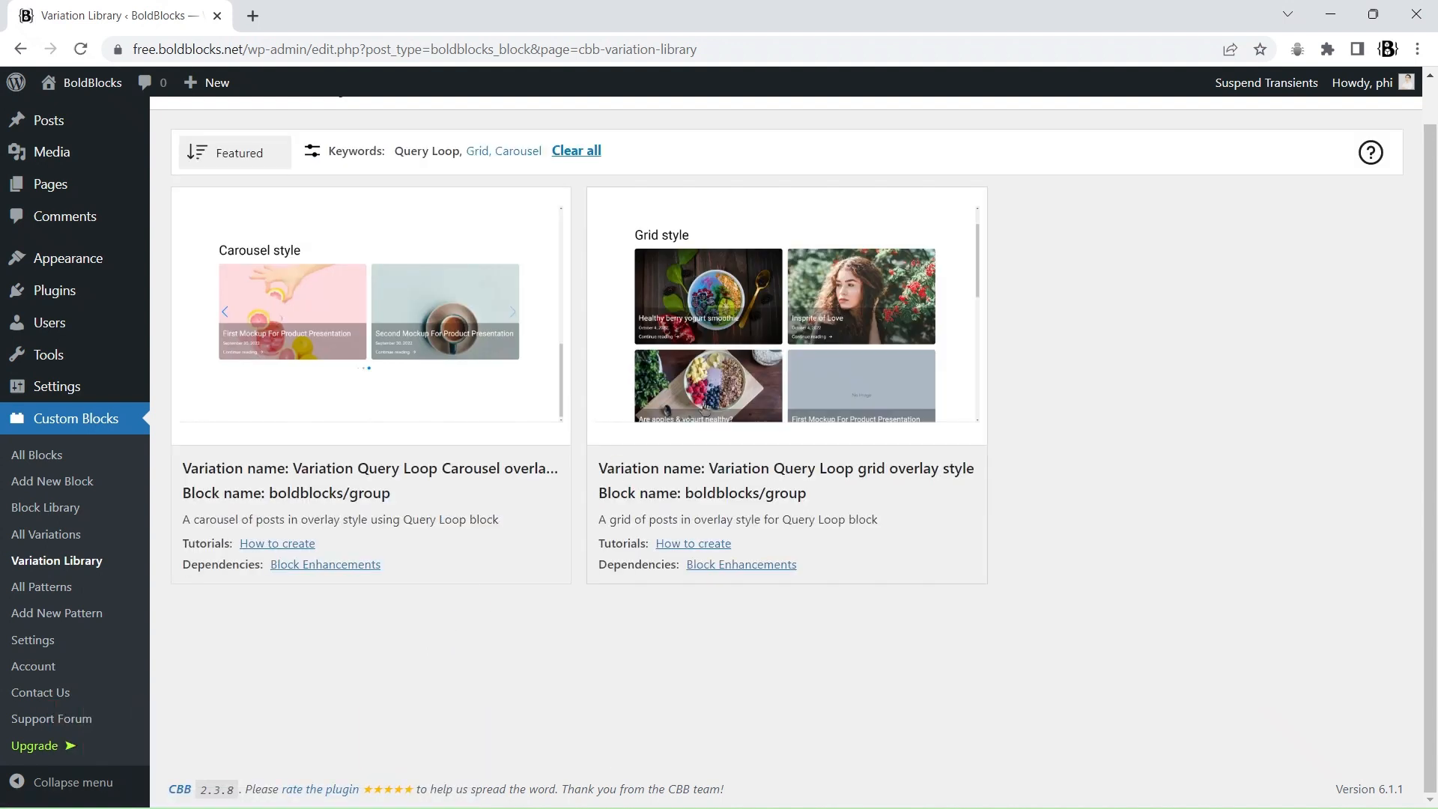
- Import the "Variation Query Loop grid overlay style" variation and open it for editing in a new tab
click(797, 324)
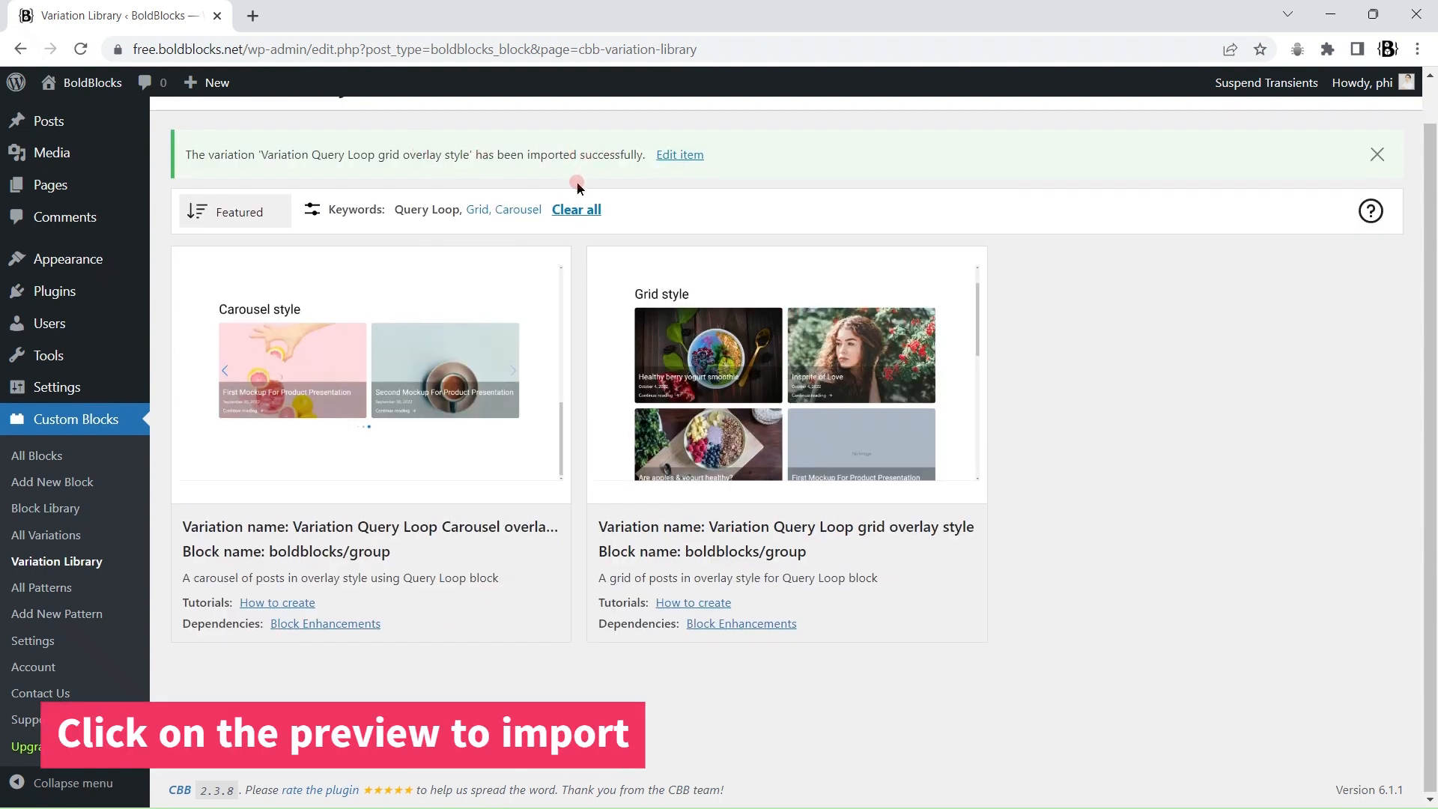
scroll(667, 183, up, 1)
right_click(681, 200)
click(766, 219)
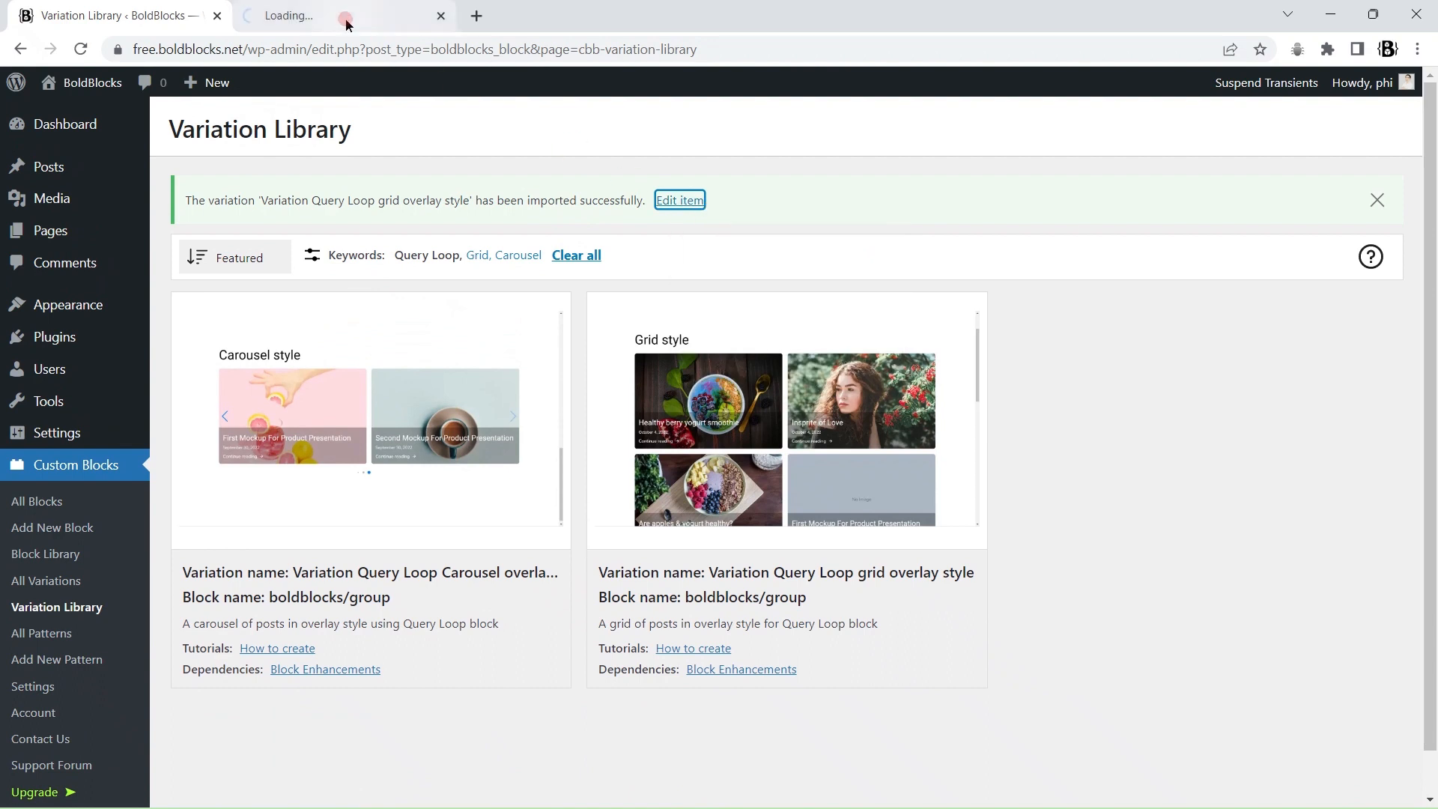
click(347, 19)
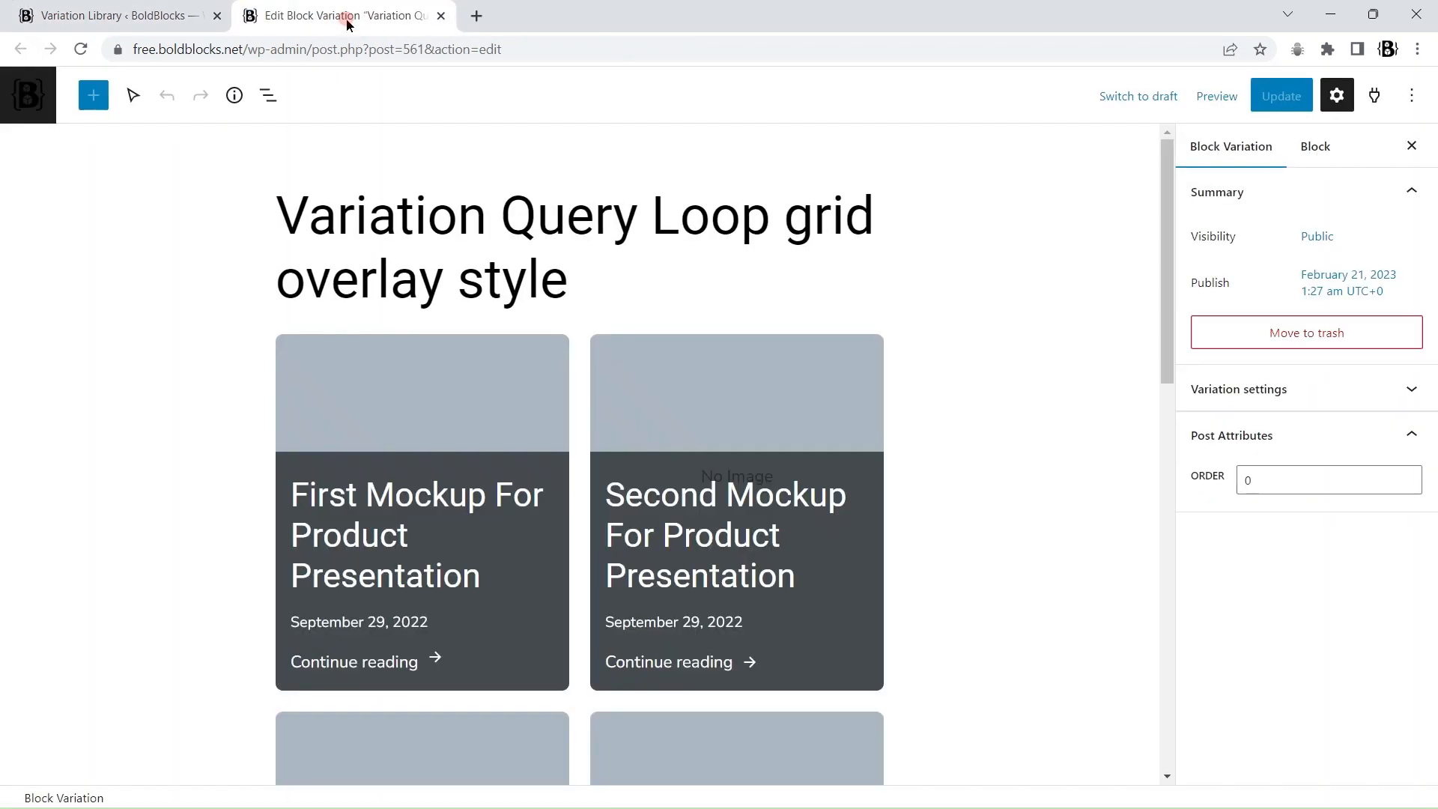
- Examine the imported variation's post grid, its block structure and the settings of its Query Loop block
scroll(887, 349, down, 6)
scroll(887, 351, up, 6)
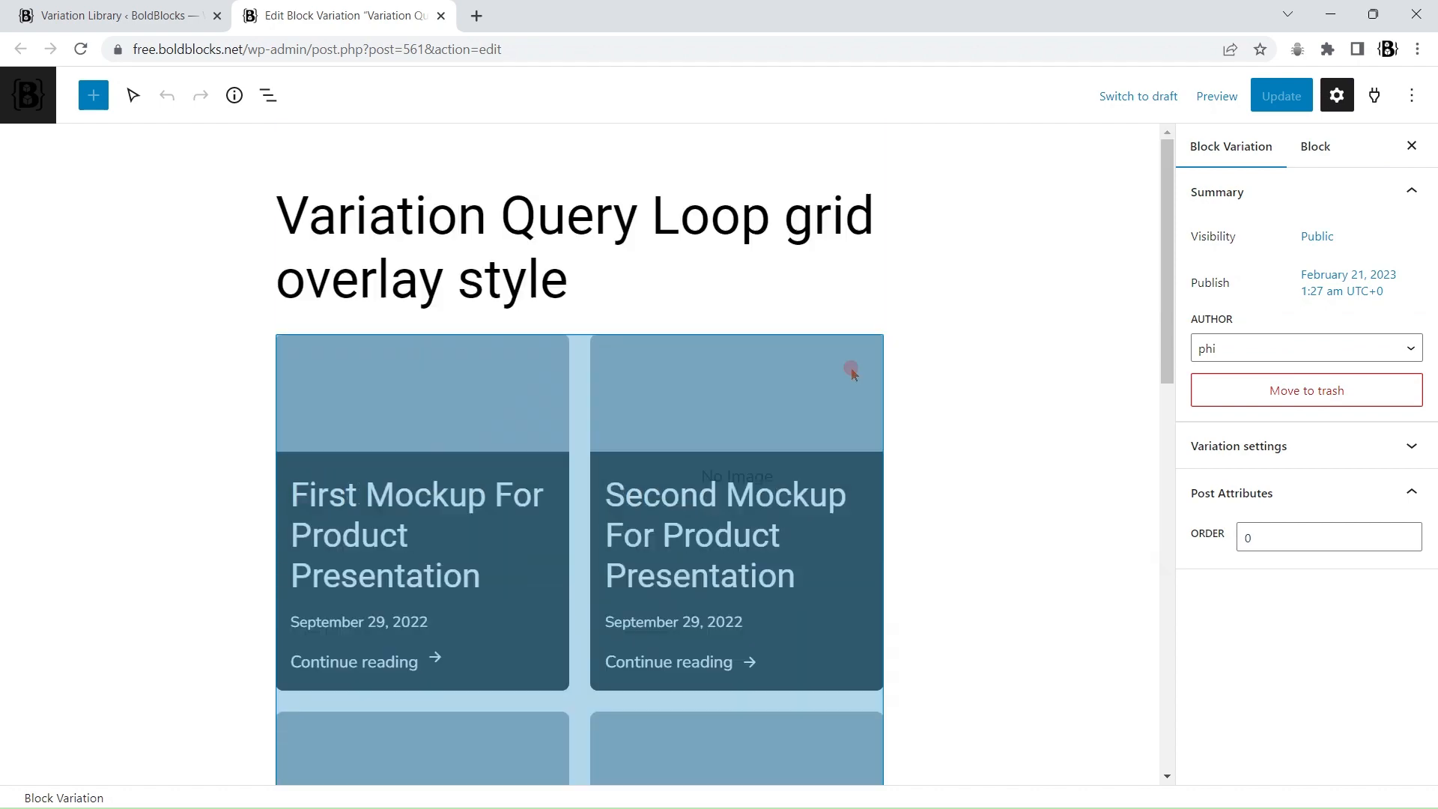
click(427, 361)
click(268, 95)
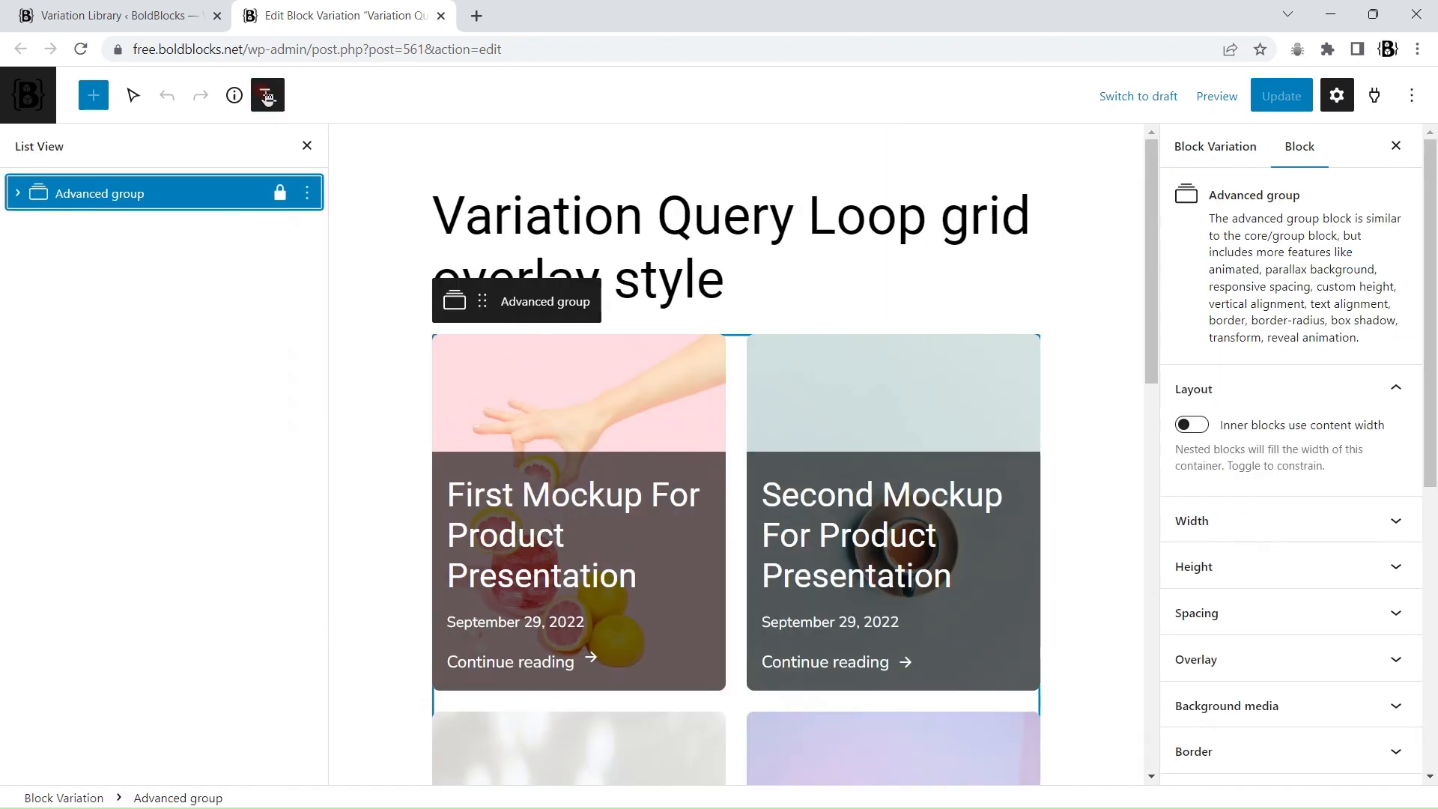
click(27, 192)
click(112, 223)
scroll(1431, 355, down, 3)
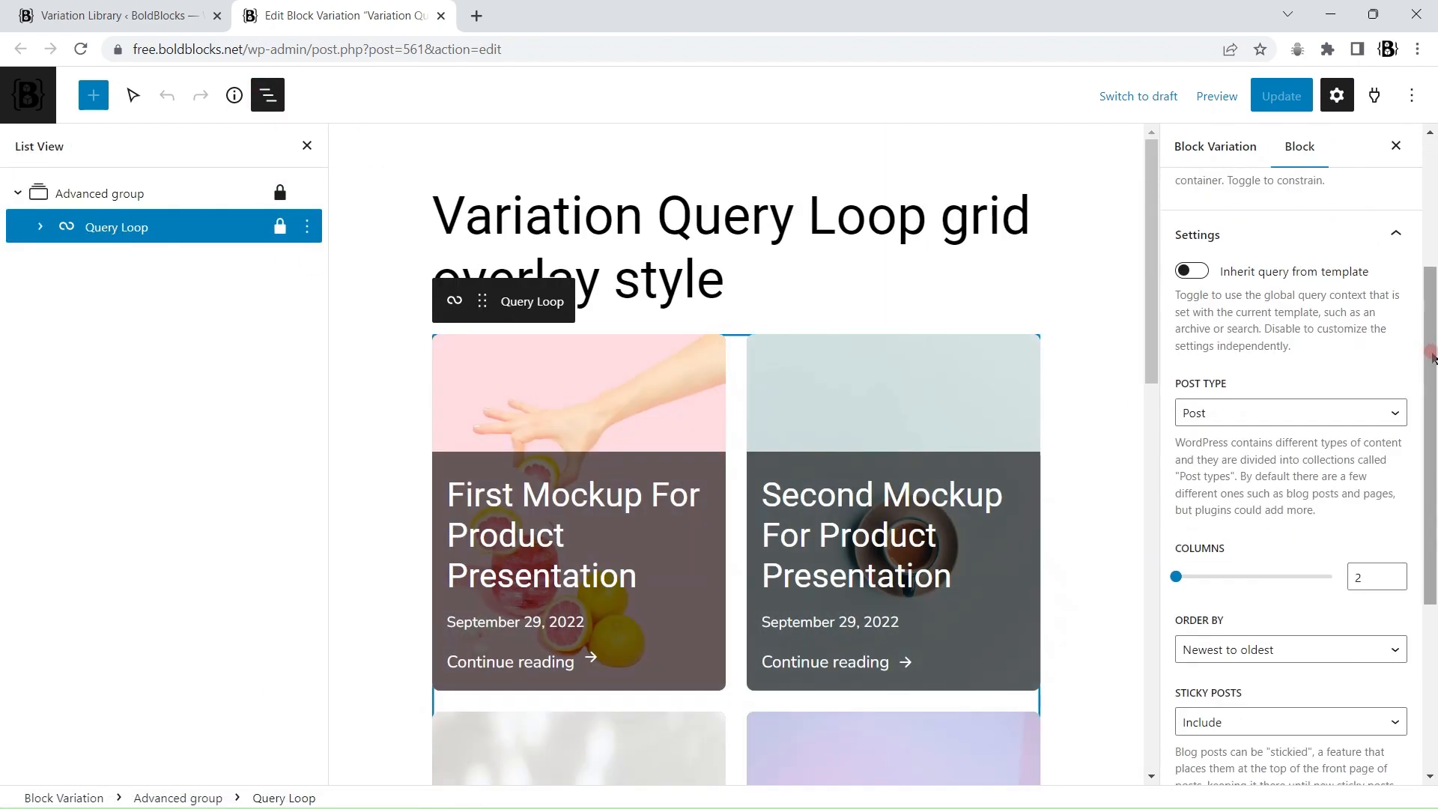
scroll(1423, 358, down, 3)
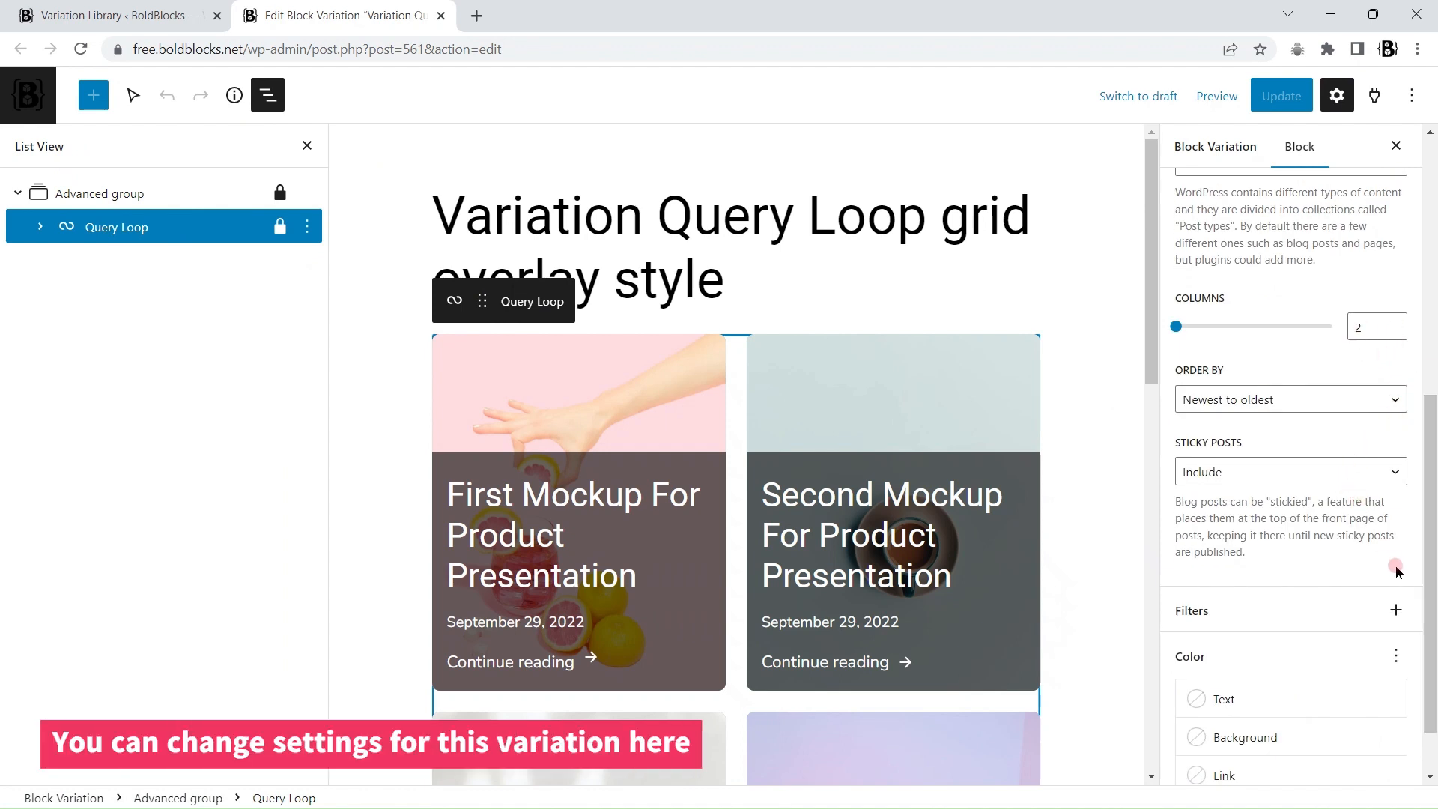
scroll(1397, 568, down, 1)
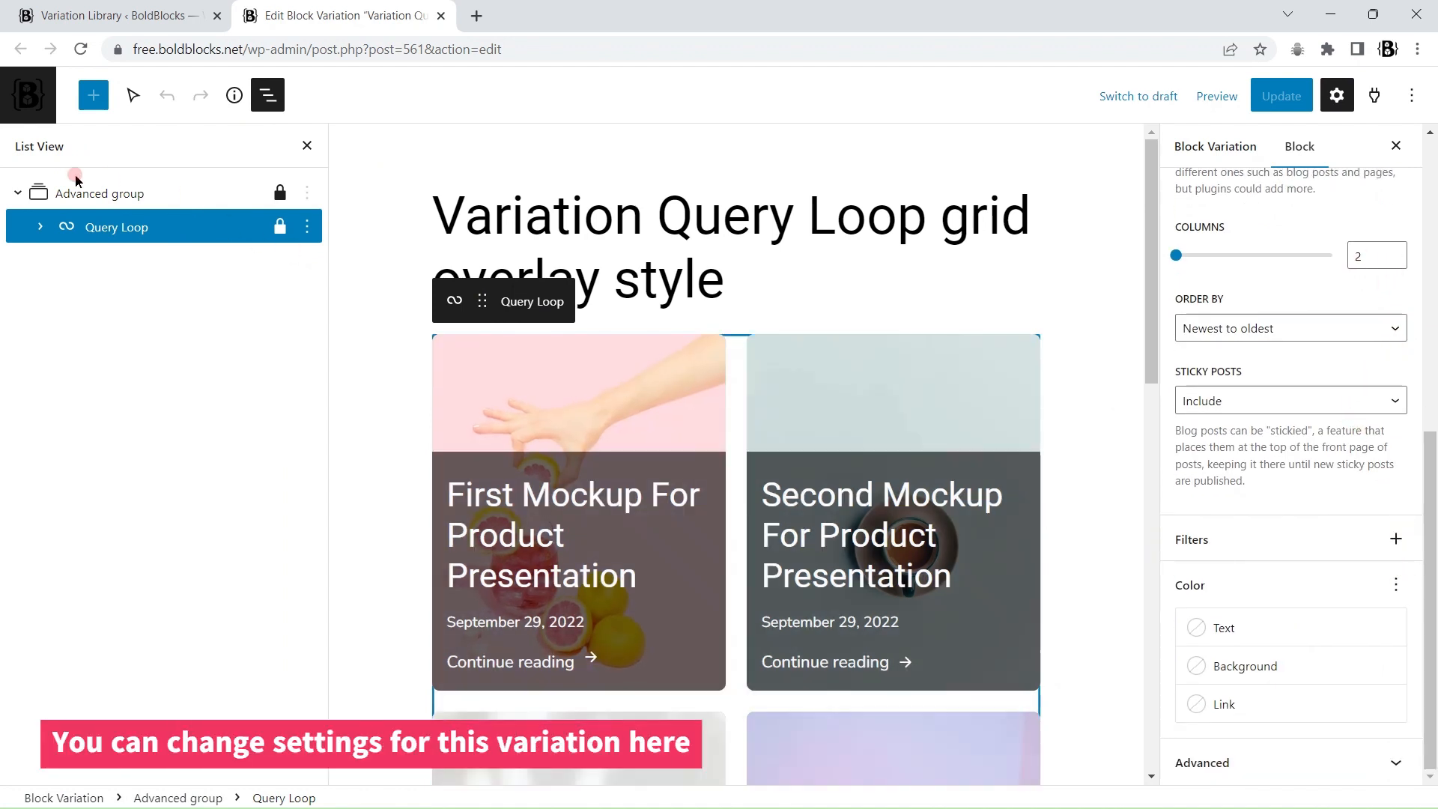
- Enable "Use as an image" for the background media of the Advanced group inside the Post Template
click(34, 227)
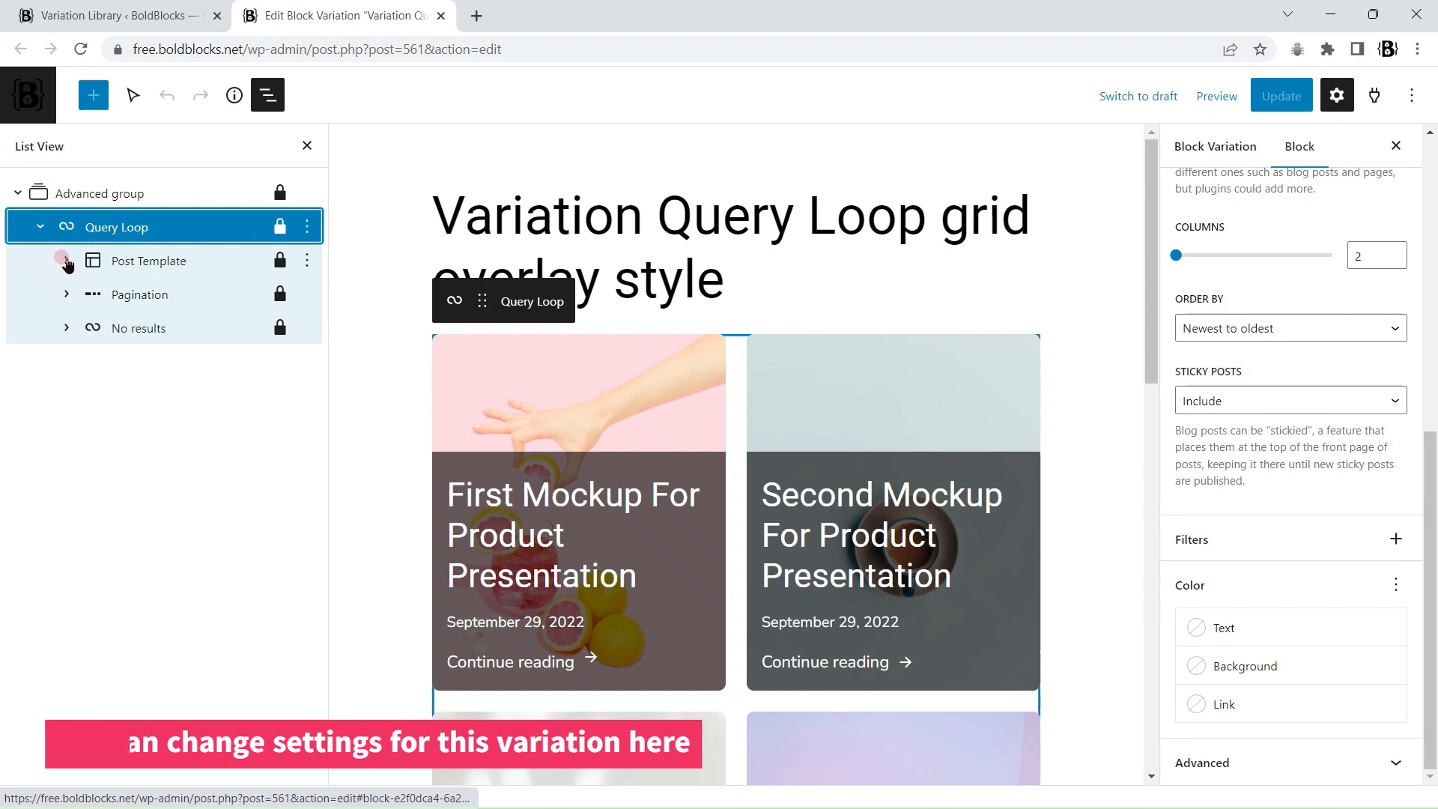
click(66, 261)
click(149, 294)
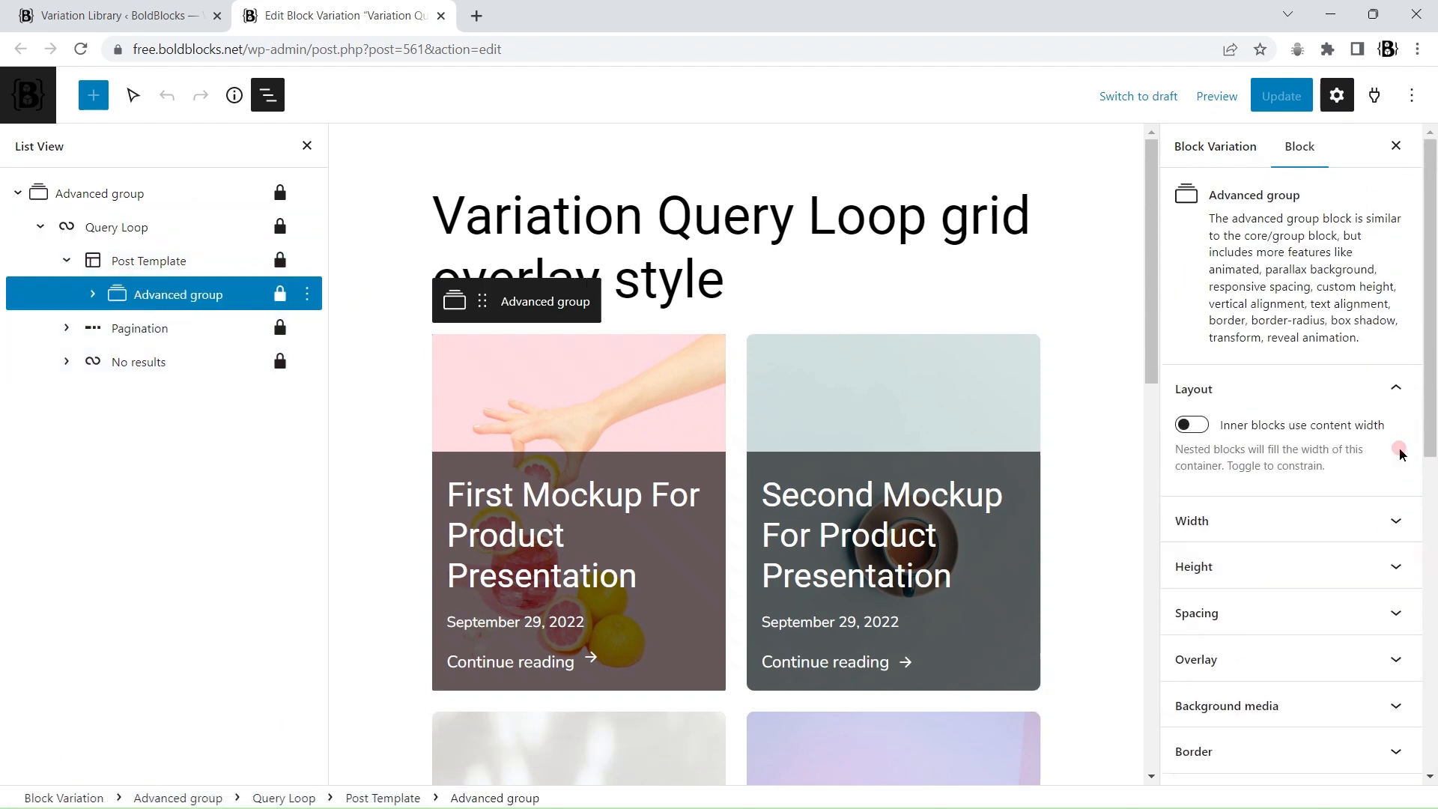
scroll(1400, 453, down, 3)
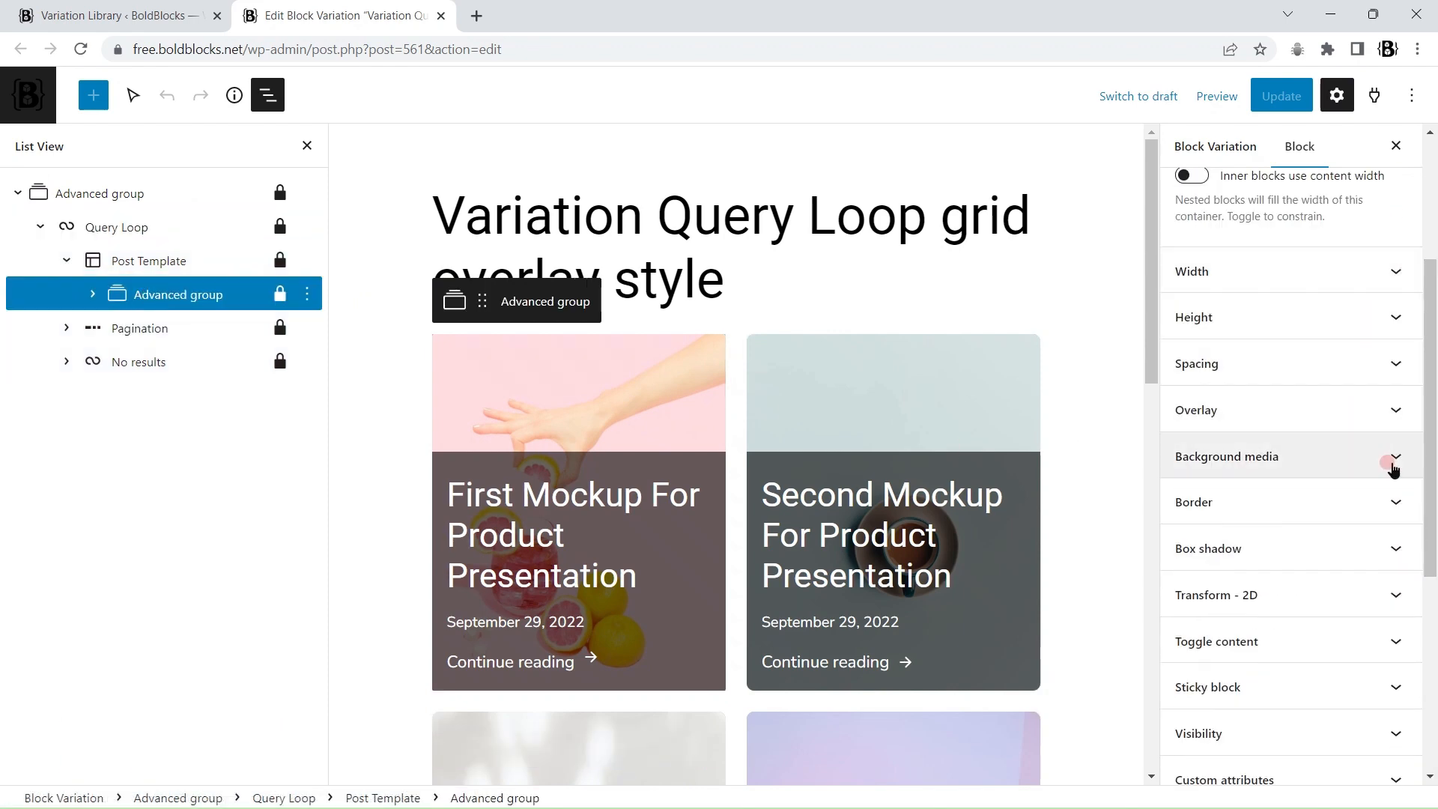
click(1392, 465)
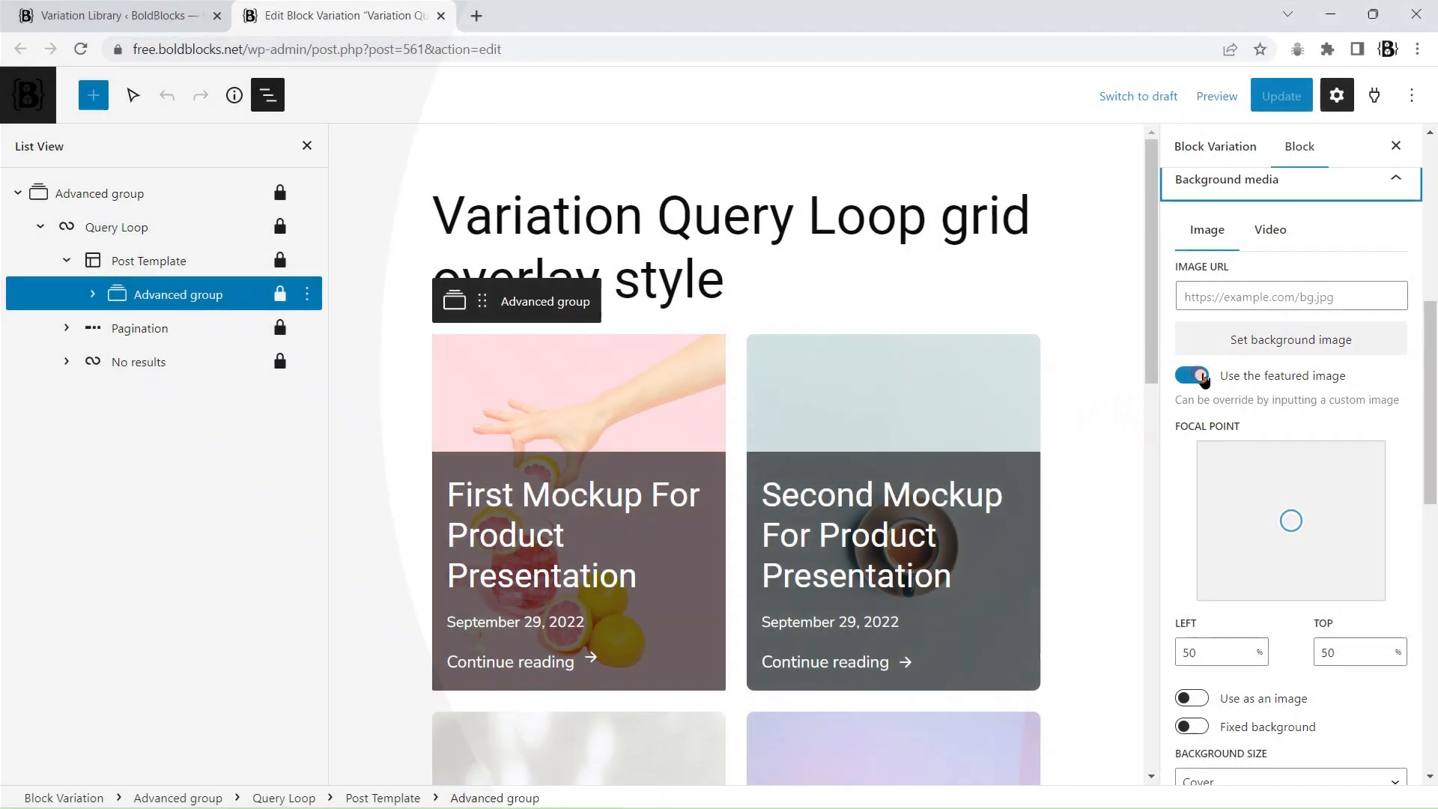
scroll(1359, 460, down, 6)
scroll(1199, 442, up, 3)
click(1192, 449)
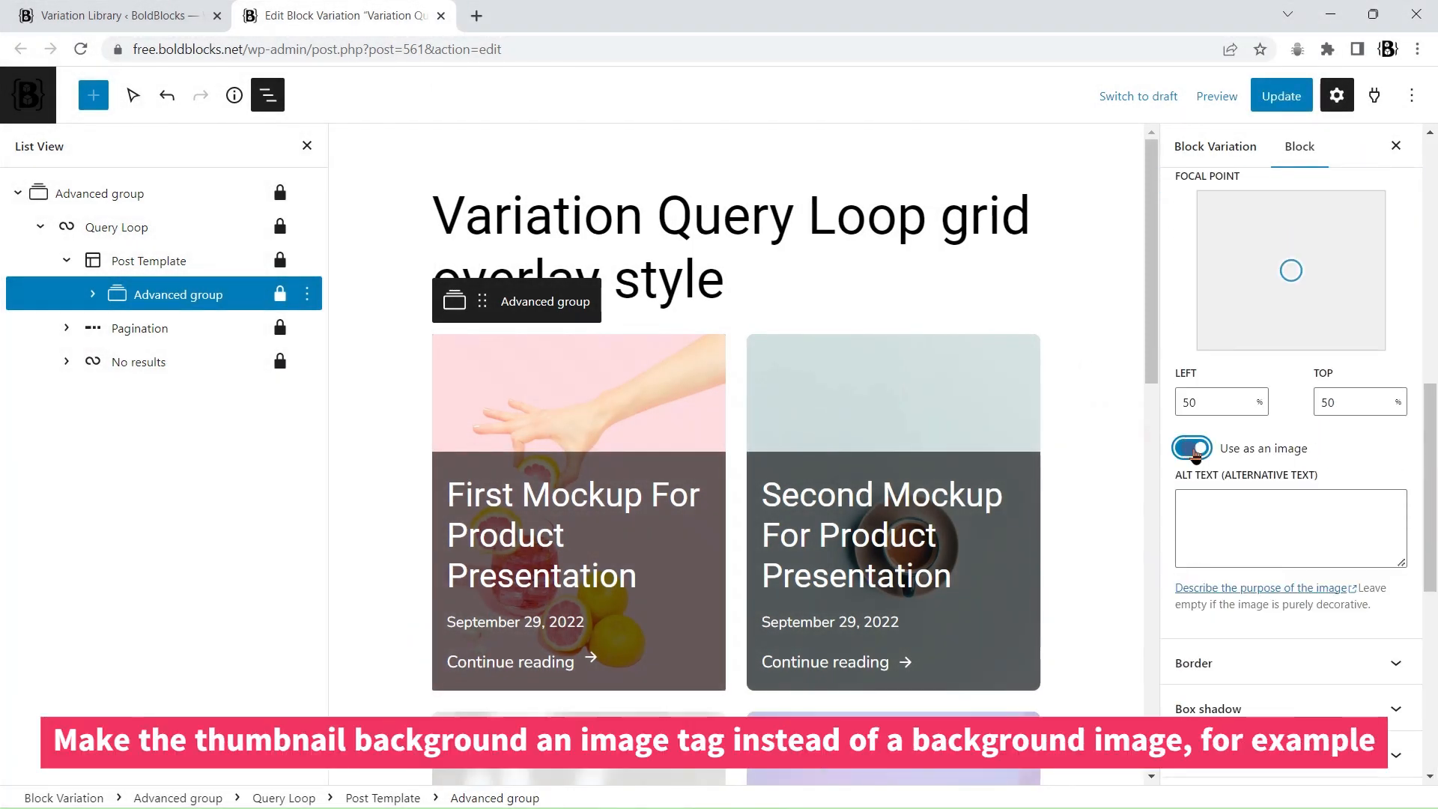
- Review the remaining settings of the inner and outer Advanced groups and save the block variation
scroll(1416, 475, down, 3)
scroll(1406, 507, down, 3)
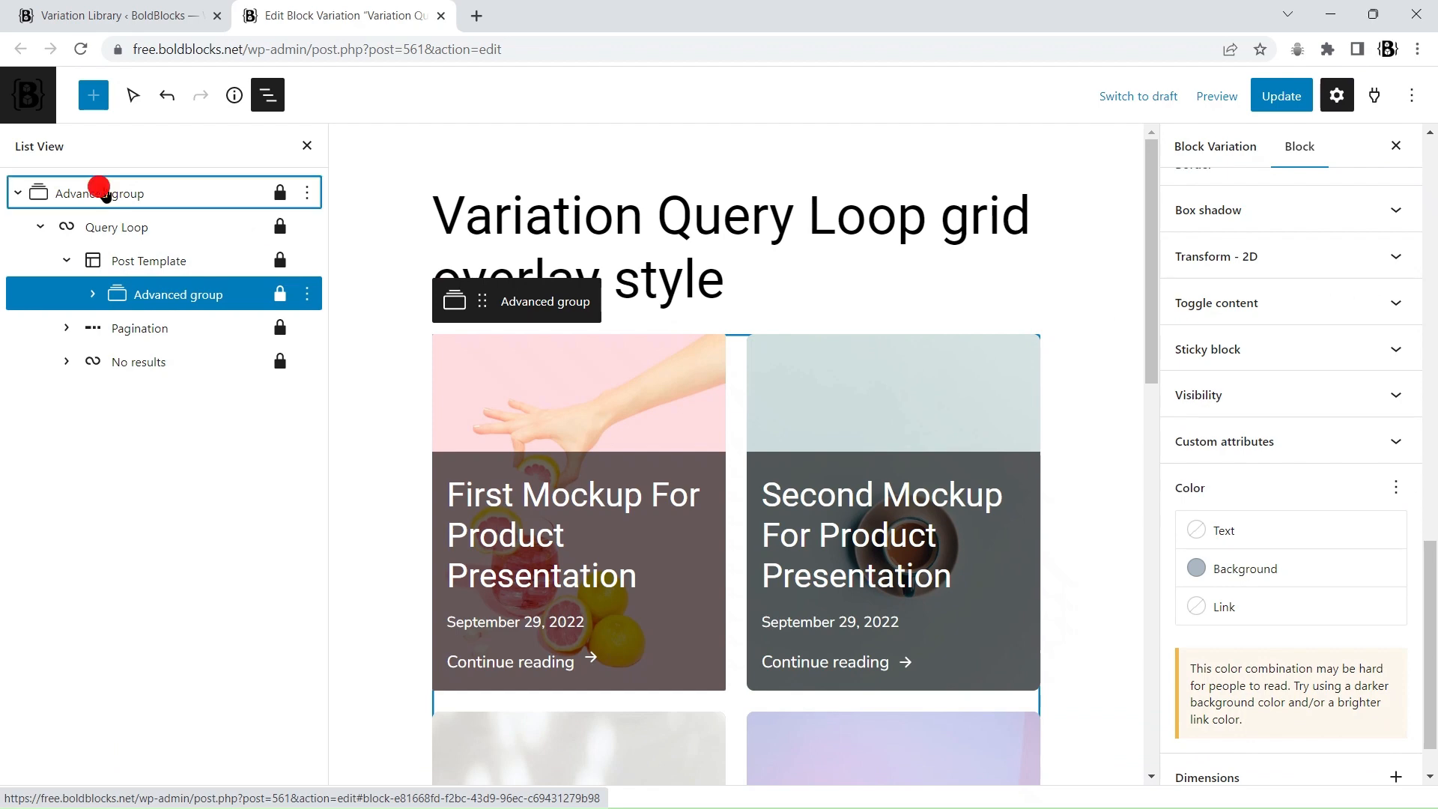
click(103, 193)
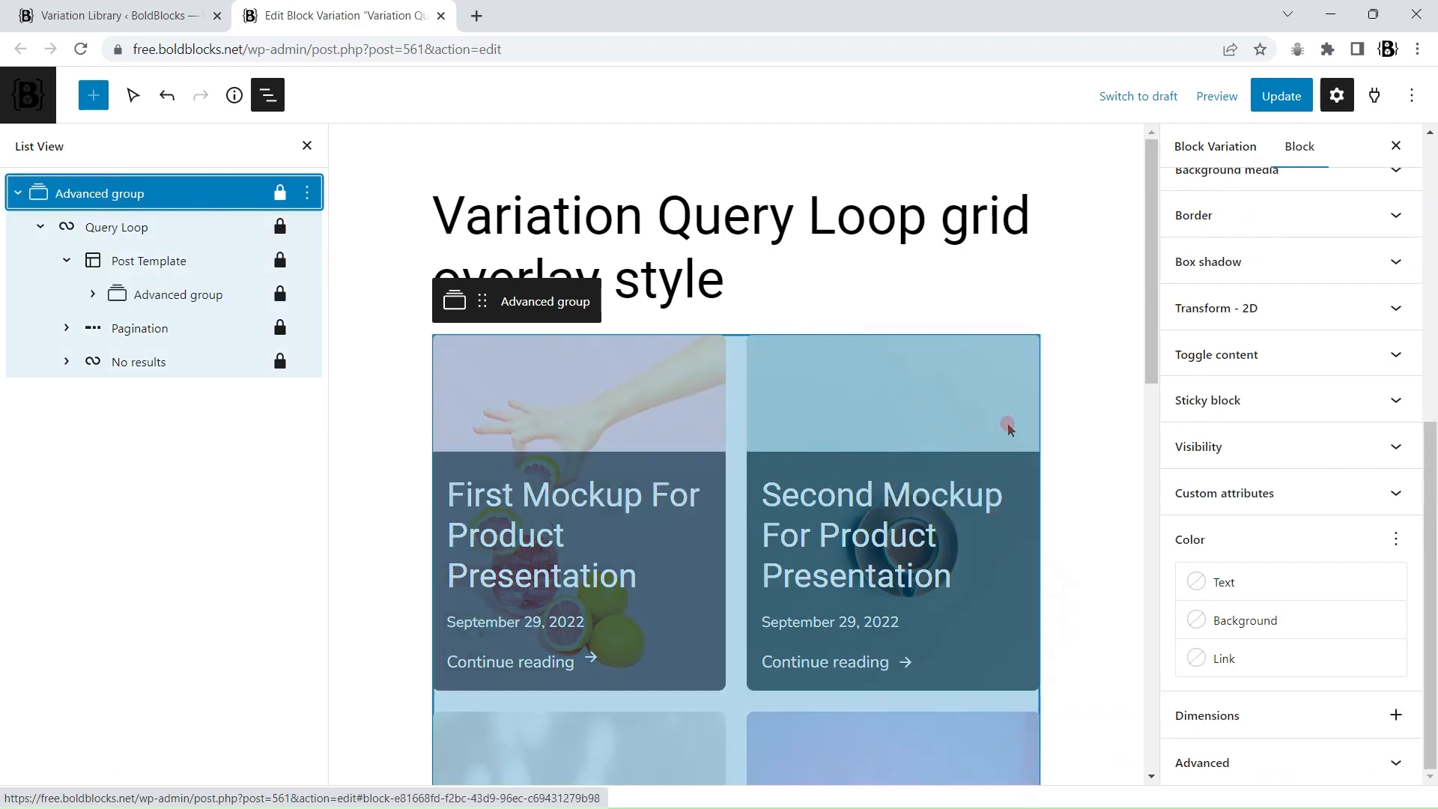
scroll(1007, 428, down, 10)
scroll(1011, 375, up, 10)
key(ctrl+s)
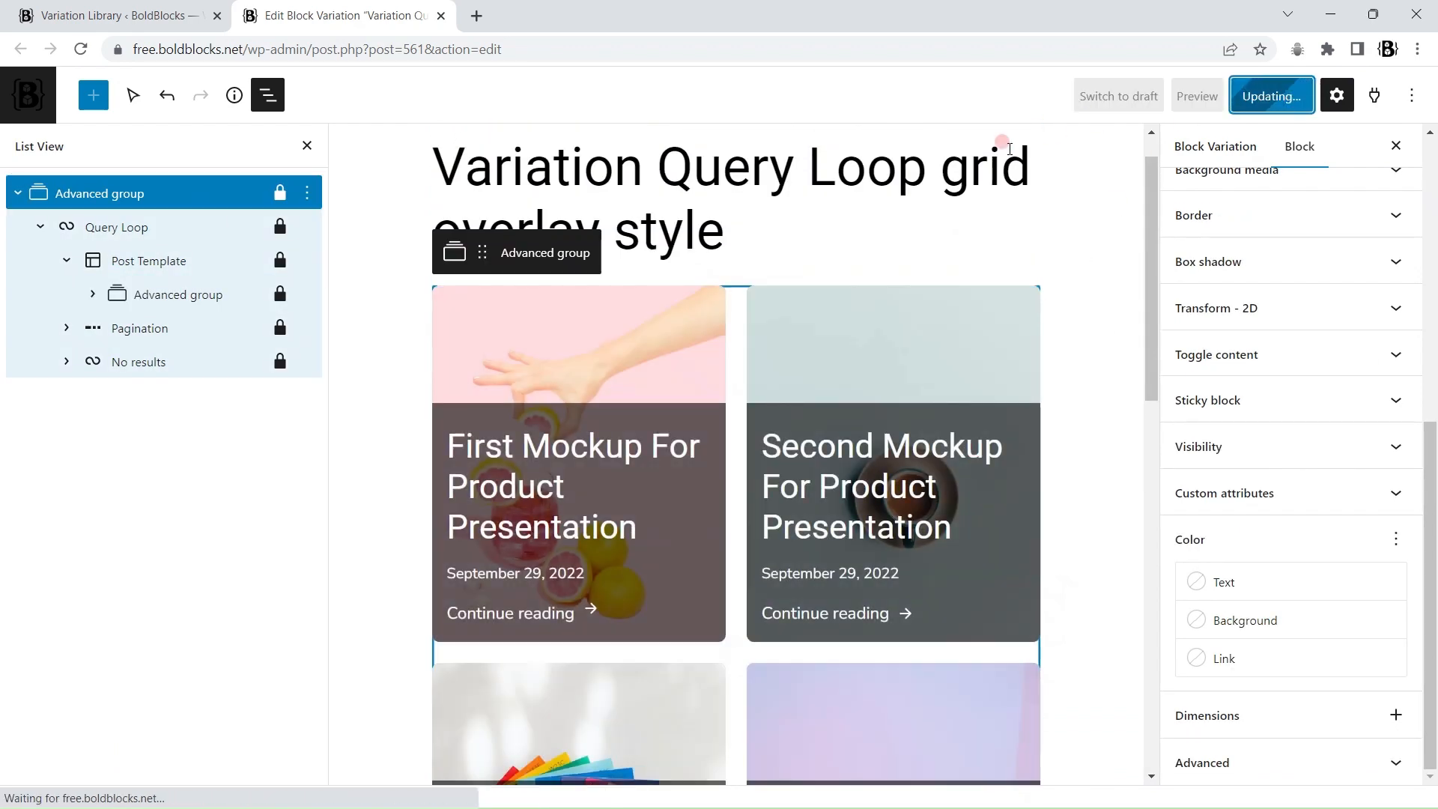
- Create a new page in a separate tab and title it "Test Query Loop variations"
click(103, 15)
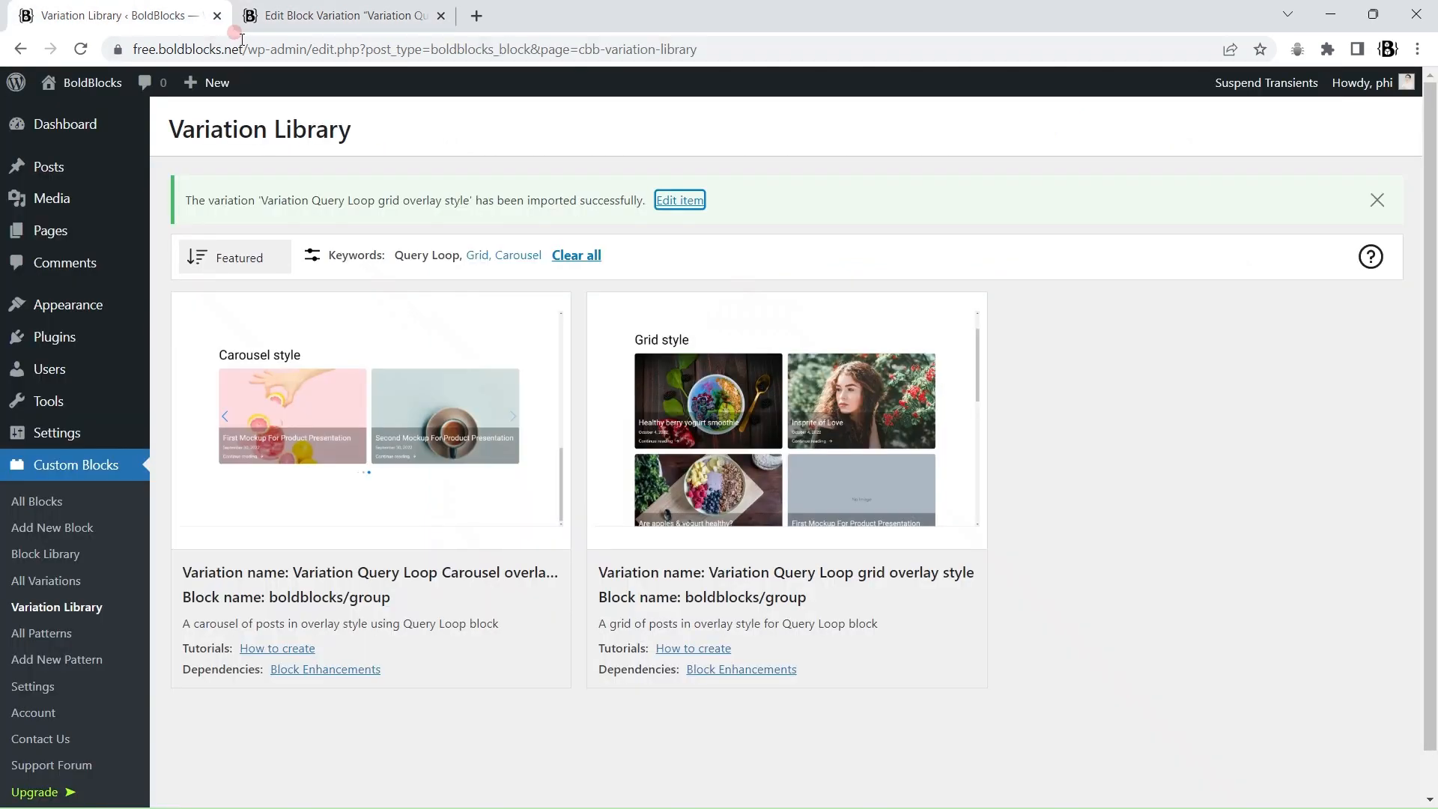
mouse_move(215, 85)
right_click(207, 158)
click(300, 177)
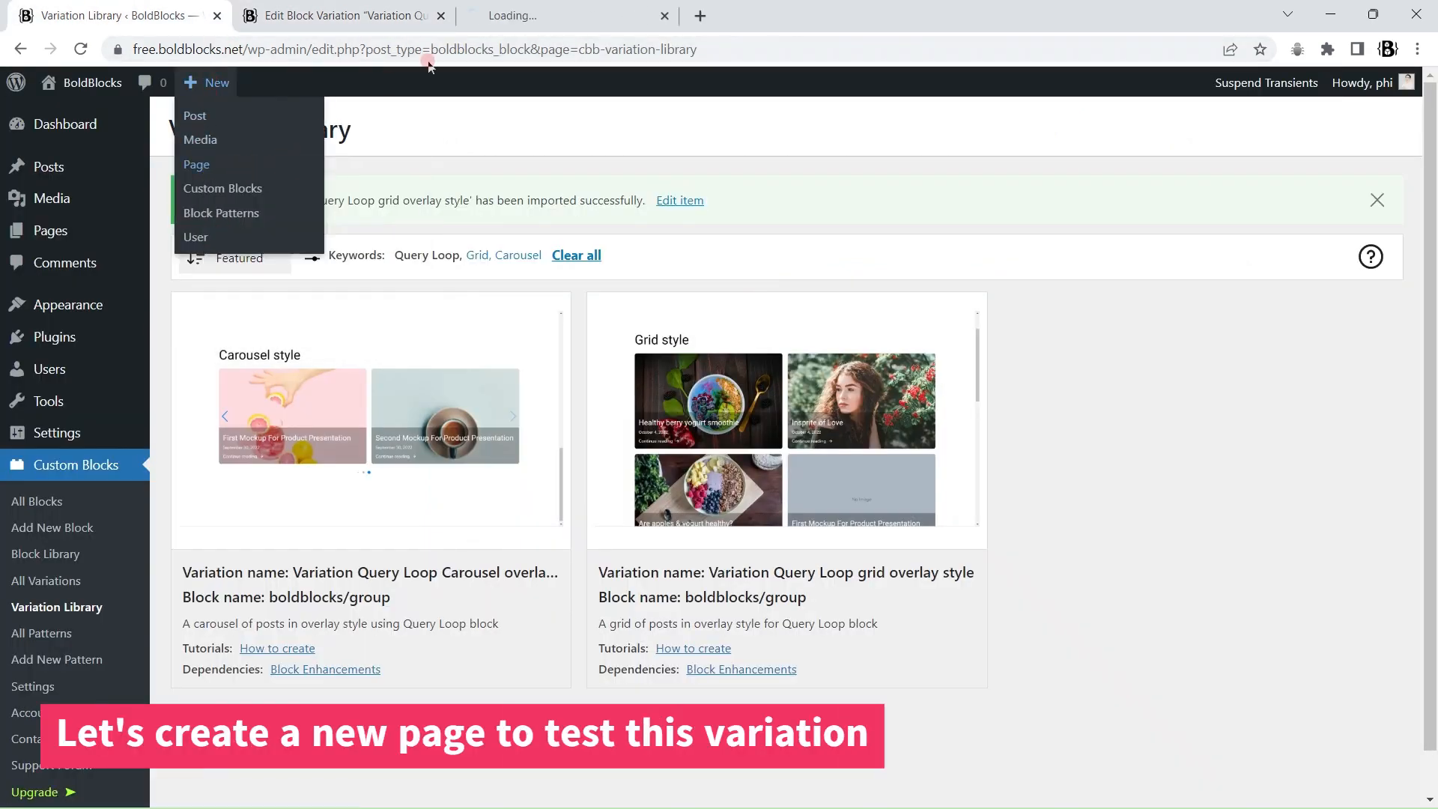
click(562, 12)
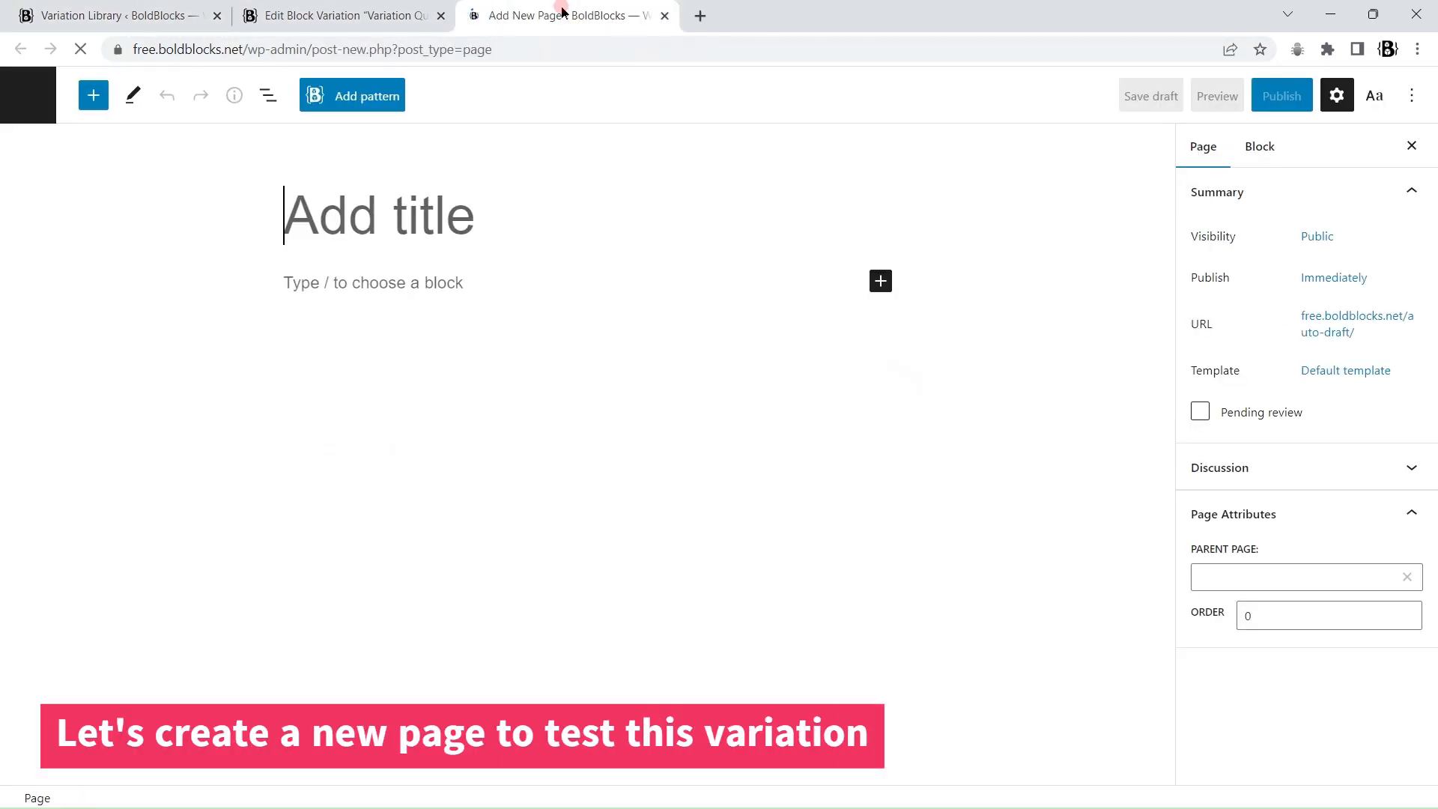
text(Test Query Loop variatio)
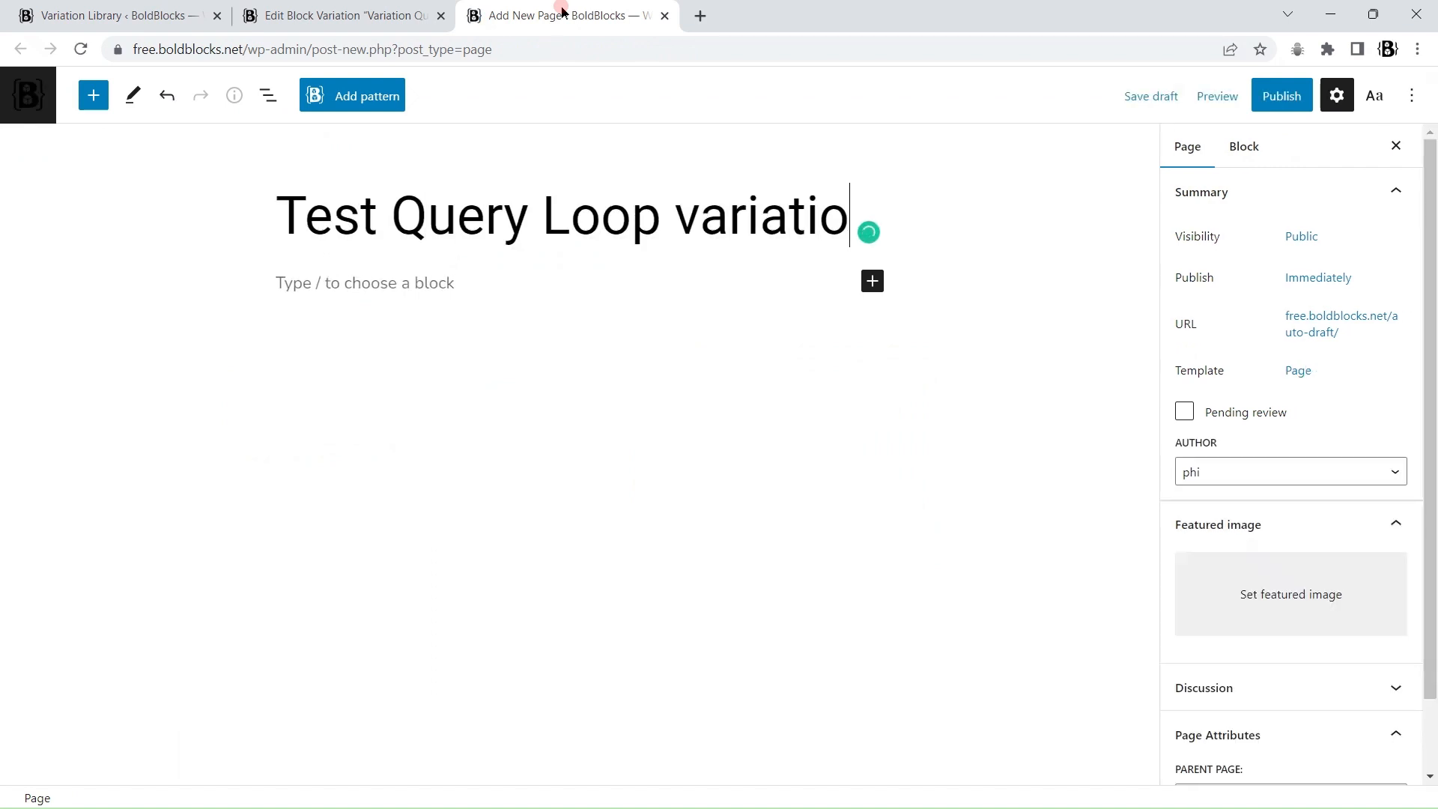
text(ns)
click(357, 339)
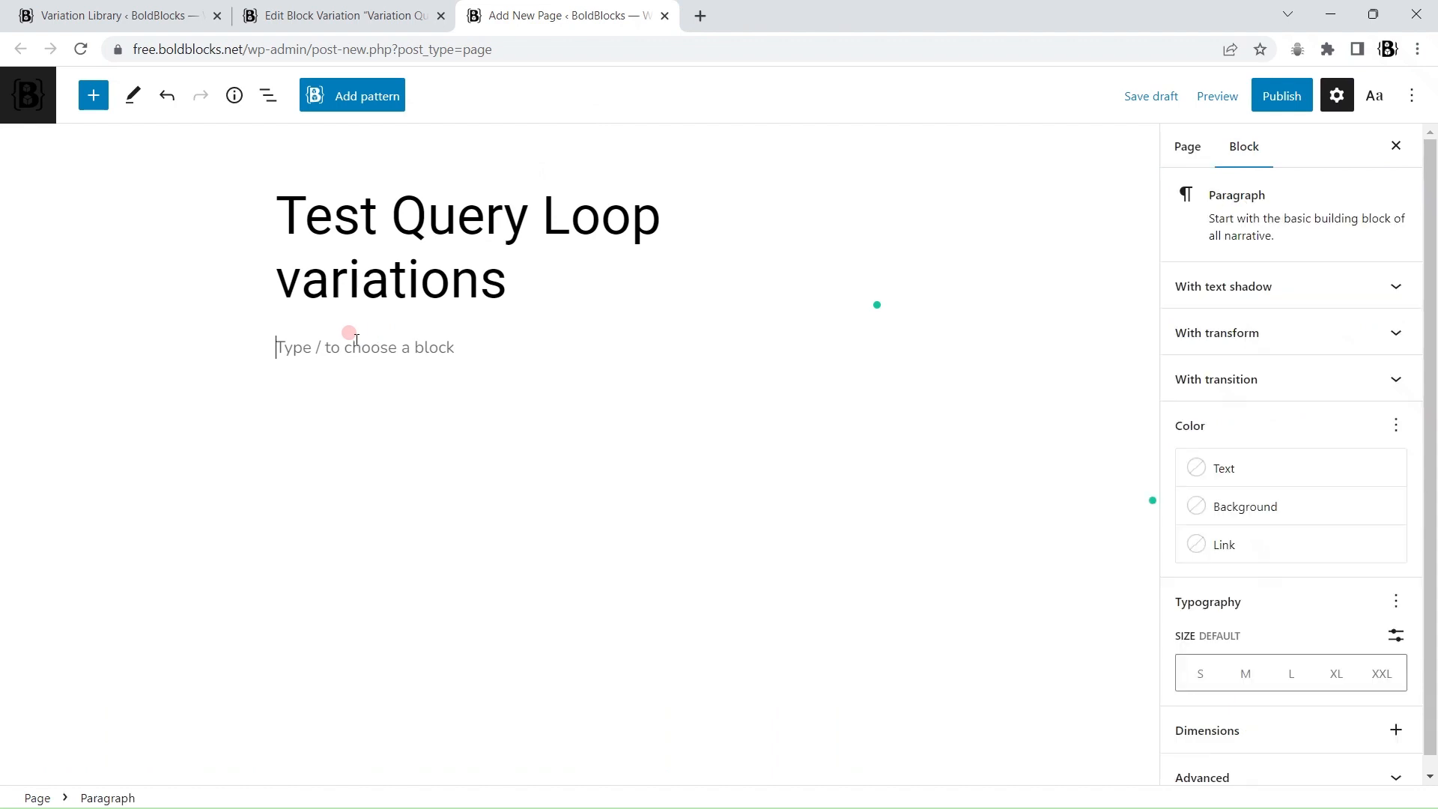
- Search the blocks for "query" and insert the "Variation Query Loop grid overlay style" block below the page title
click(93, 96)
text(query)
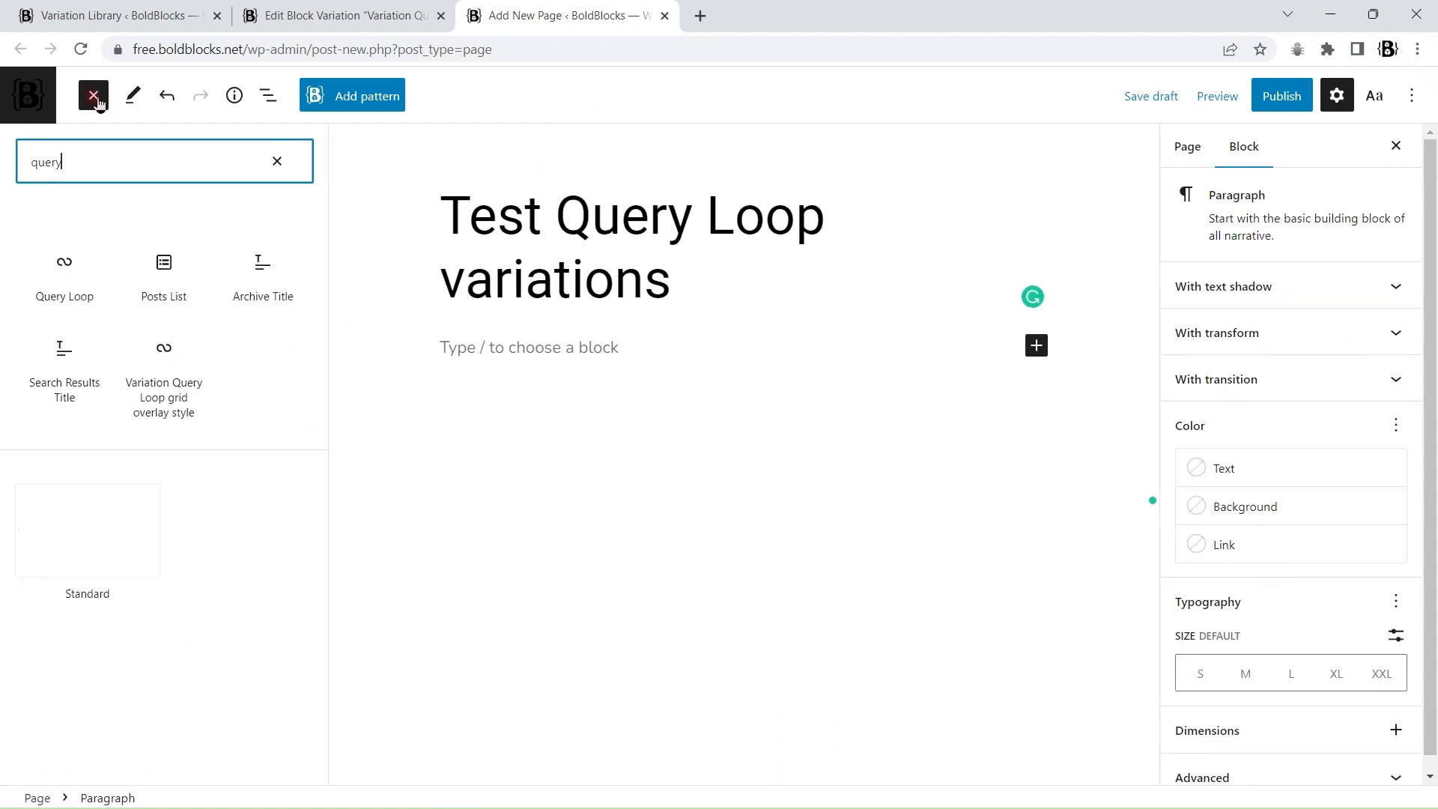
click(148, 375)
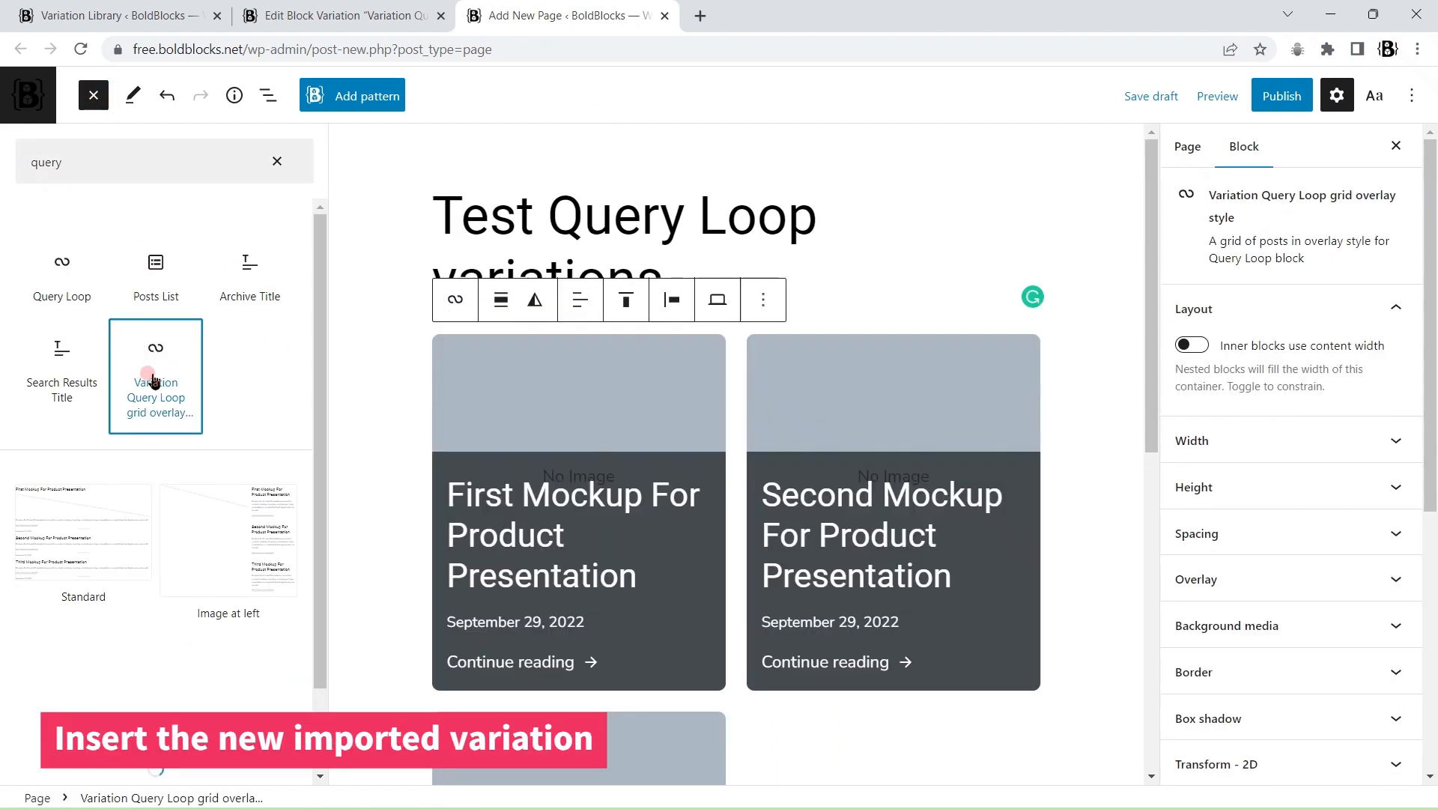
click(93, 95)
- Align the inserted post grid to wide width and publish the page
scroll(883, 435, down, 11)
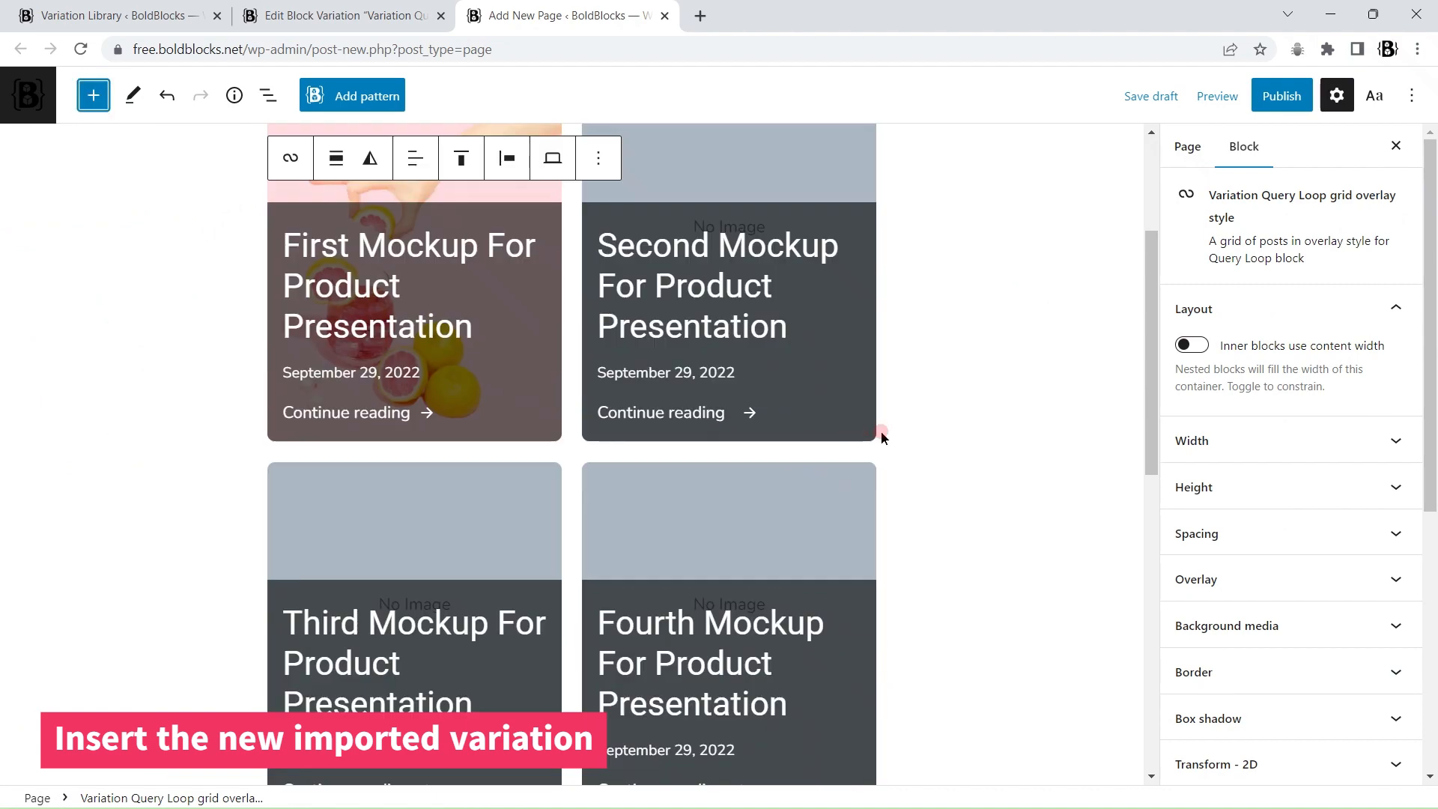
scroll(883, 438, up, 4)
scroll(884, 438, up, 6)
click(335, 248)
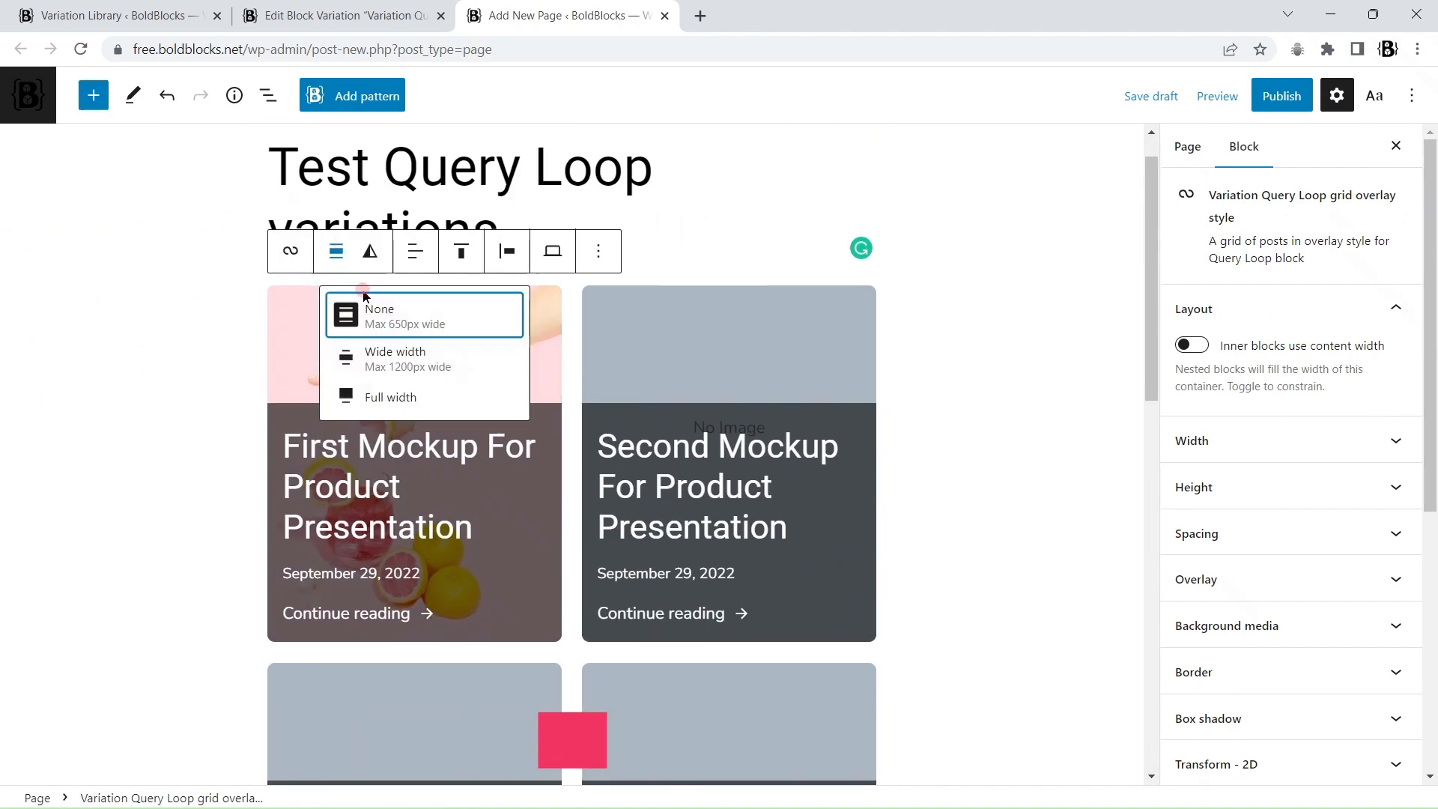
click(424, 353)
click(1281, 96)
click(1267, 97)
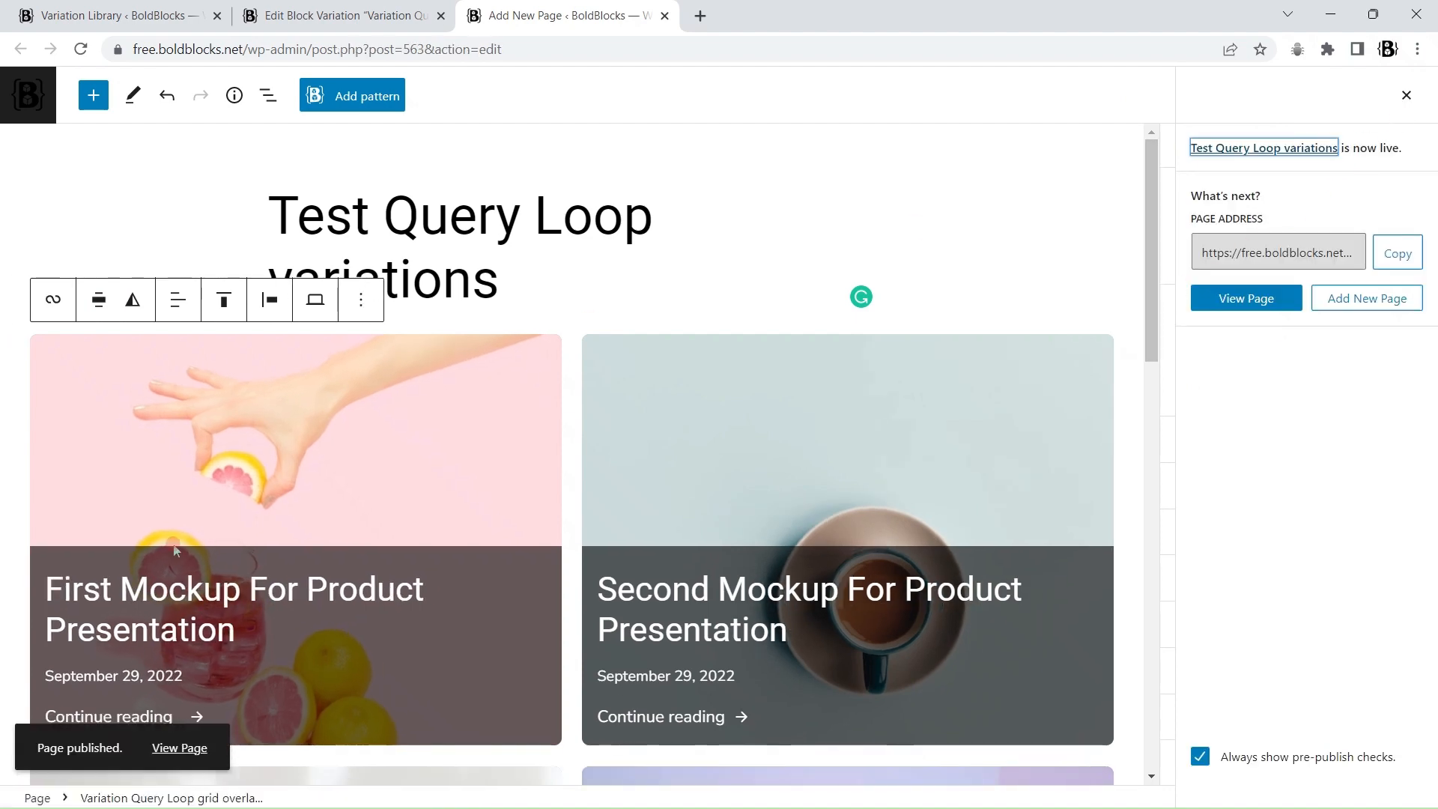
- Open the published page in a new tab and look over its post grid
right_click(193, 749)
click(299, 577)
click(794, 15)
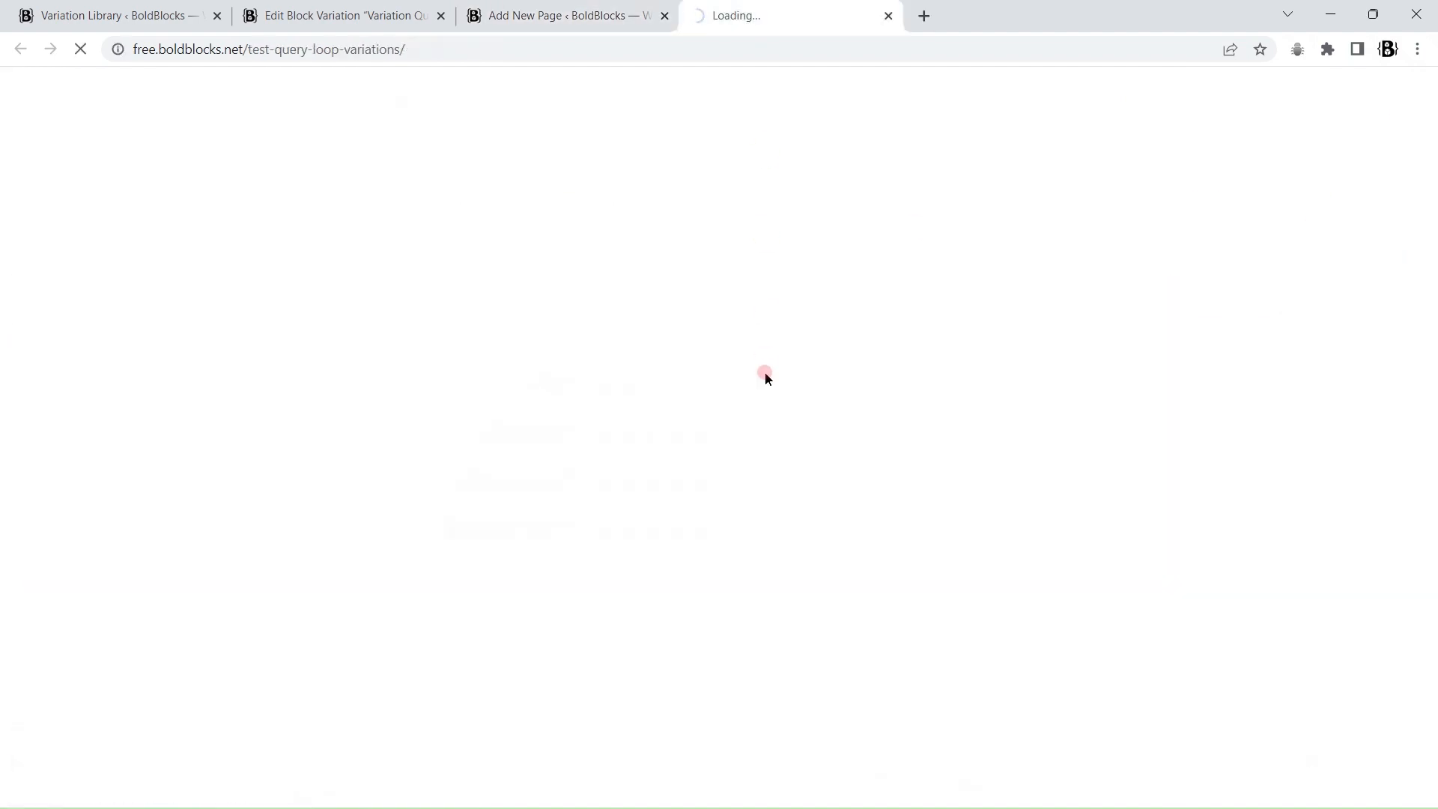
scroll(774, 362, down, 3)
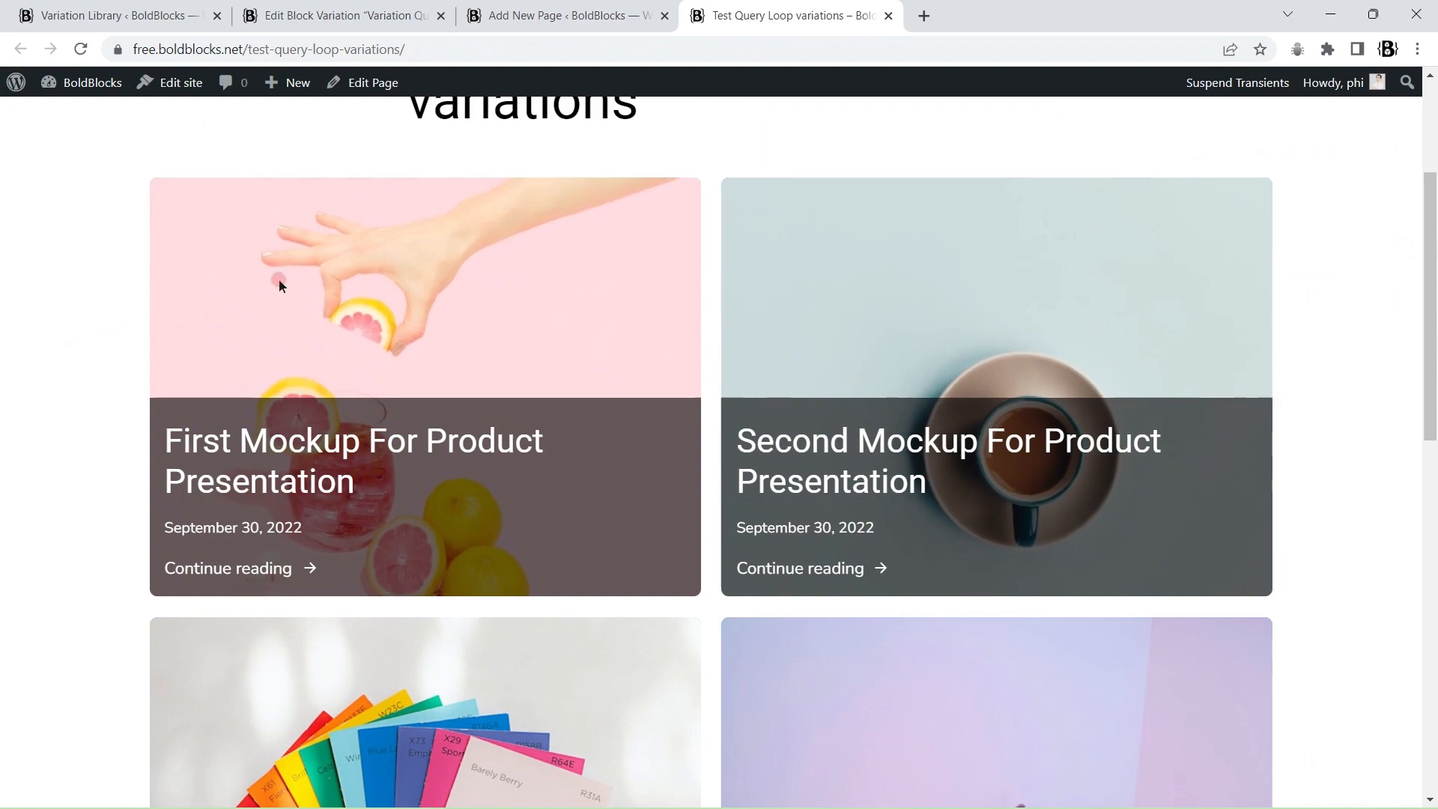
- Look through the published post grid, go to its second page of posts and review that page
scroll(1175, 367, down, 6)
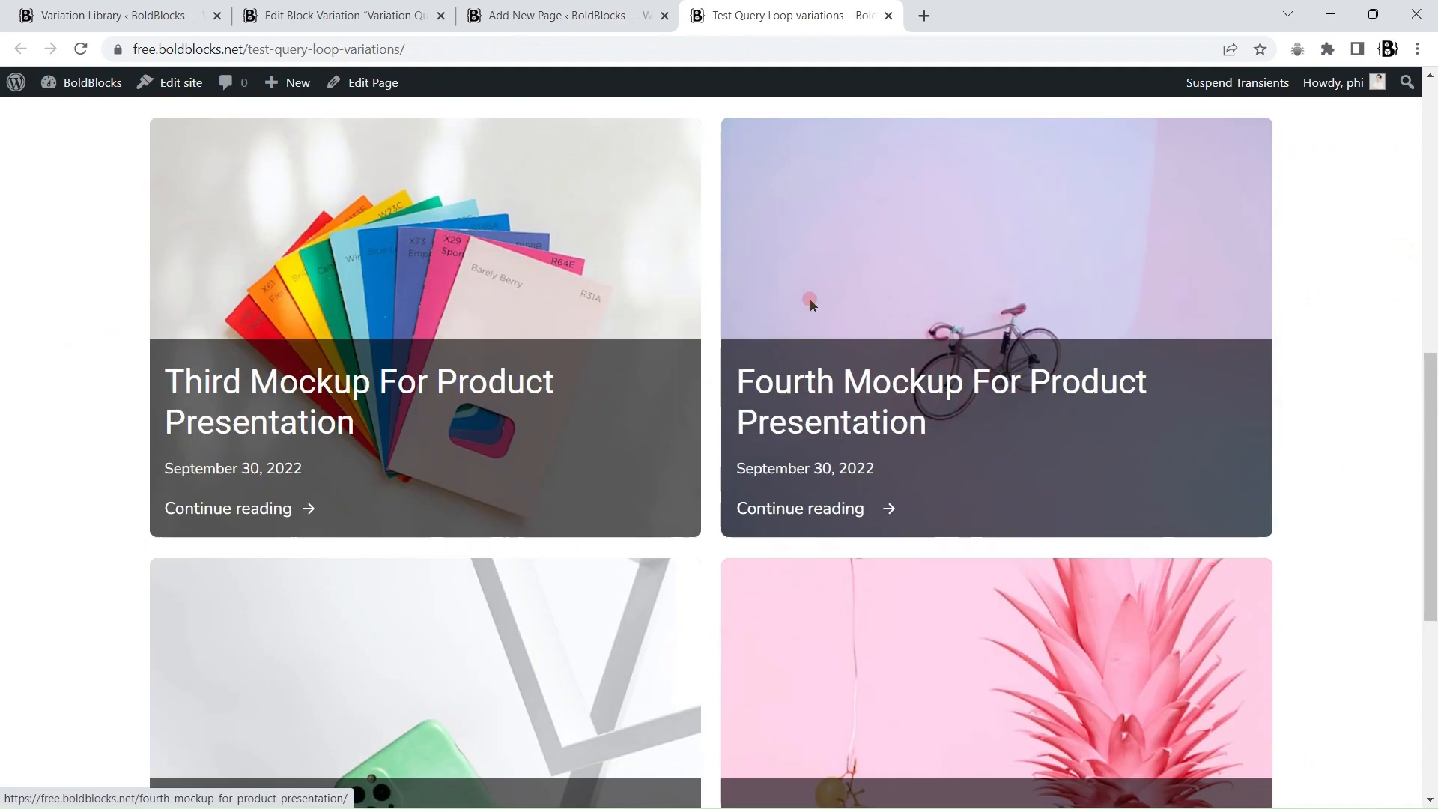
scroll(300, 344, down, 6)
click(255, 536)
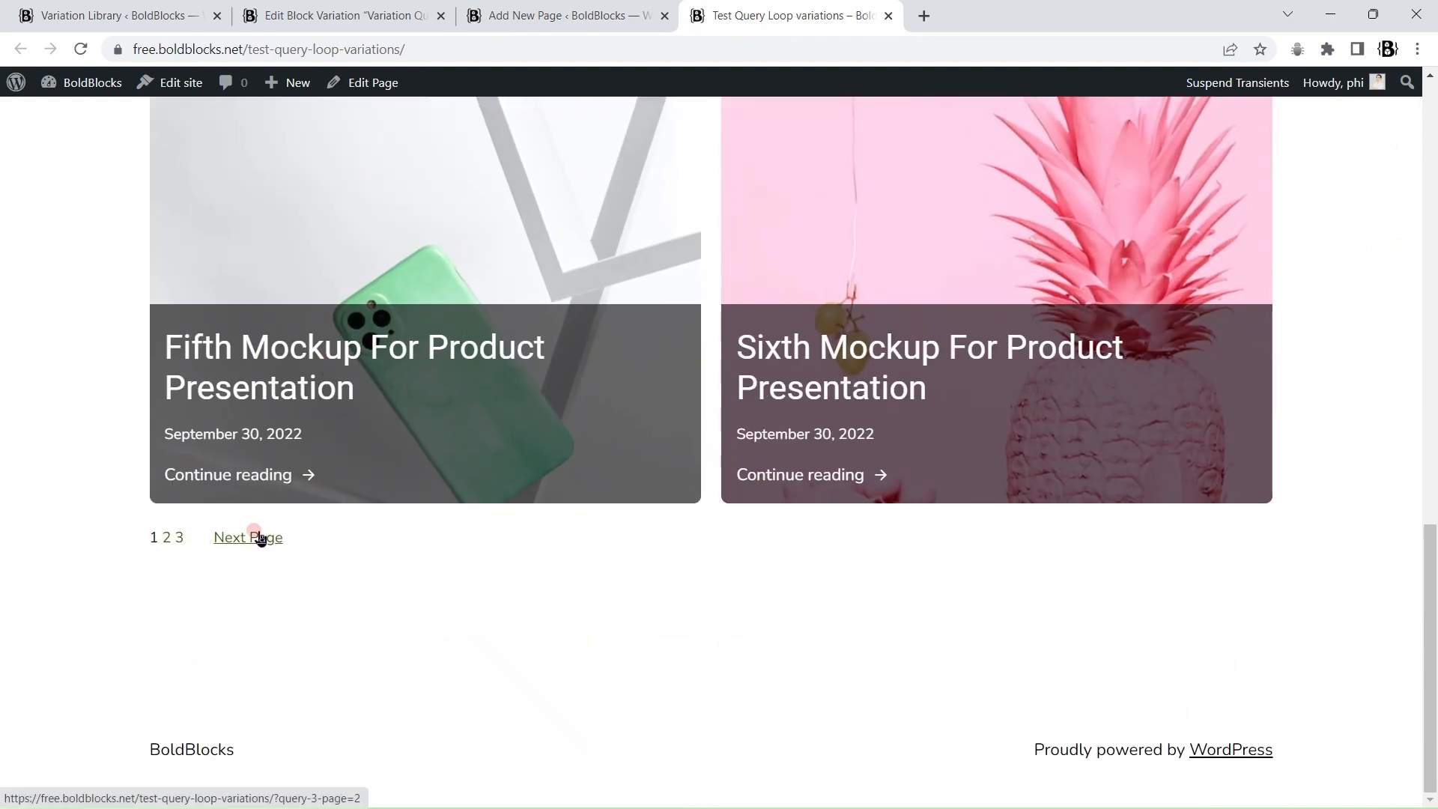
scroll(1319, 411, down, 12)
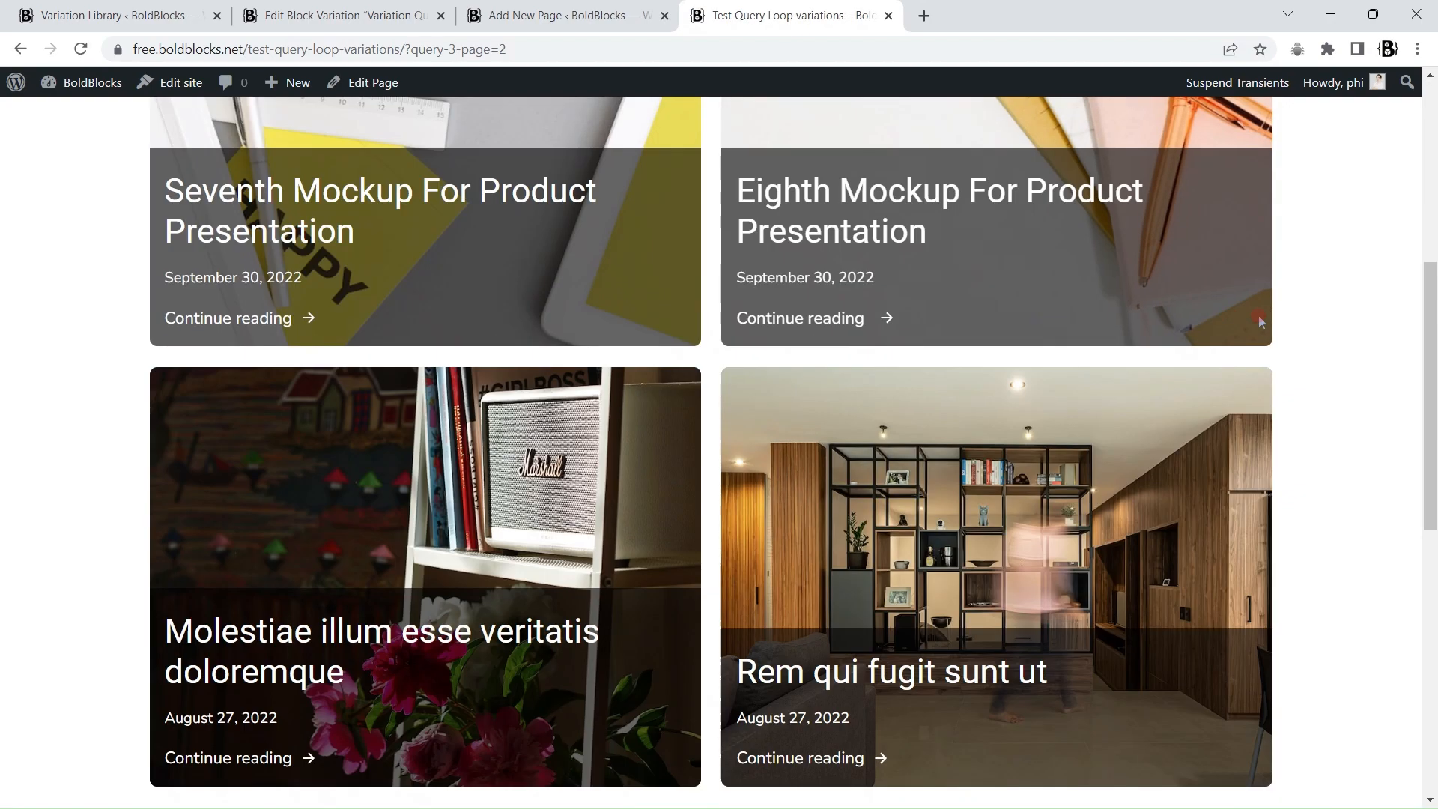
scroll(1384, 614, up, 15)
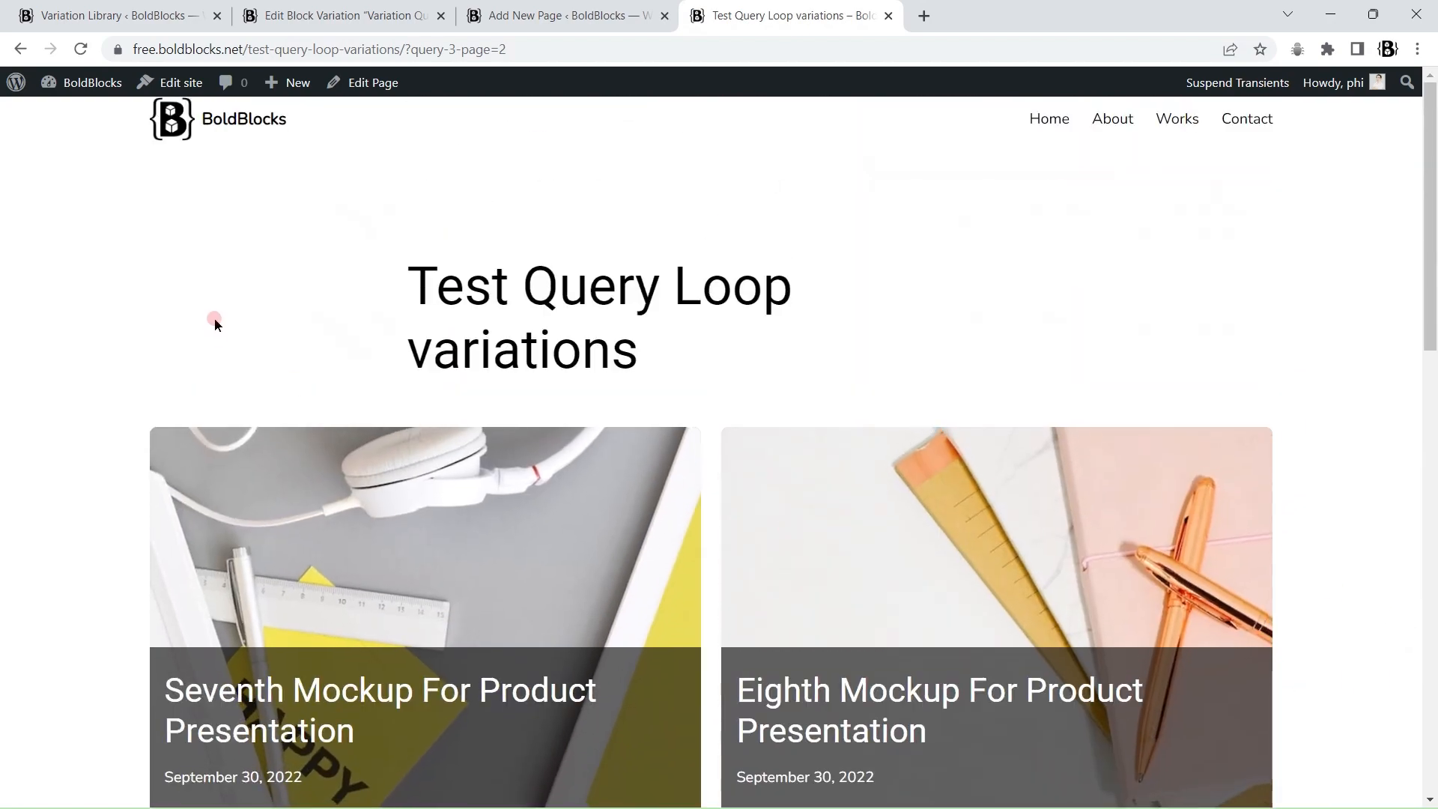
- Return to the page editor, dismiss the publish confirmation and examine the grid variation's block settings, including Width, Height, Spacing and Overlay
click(490, 9)
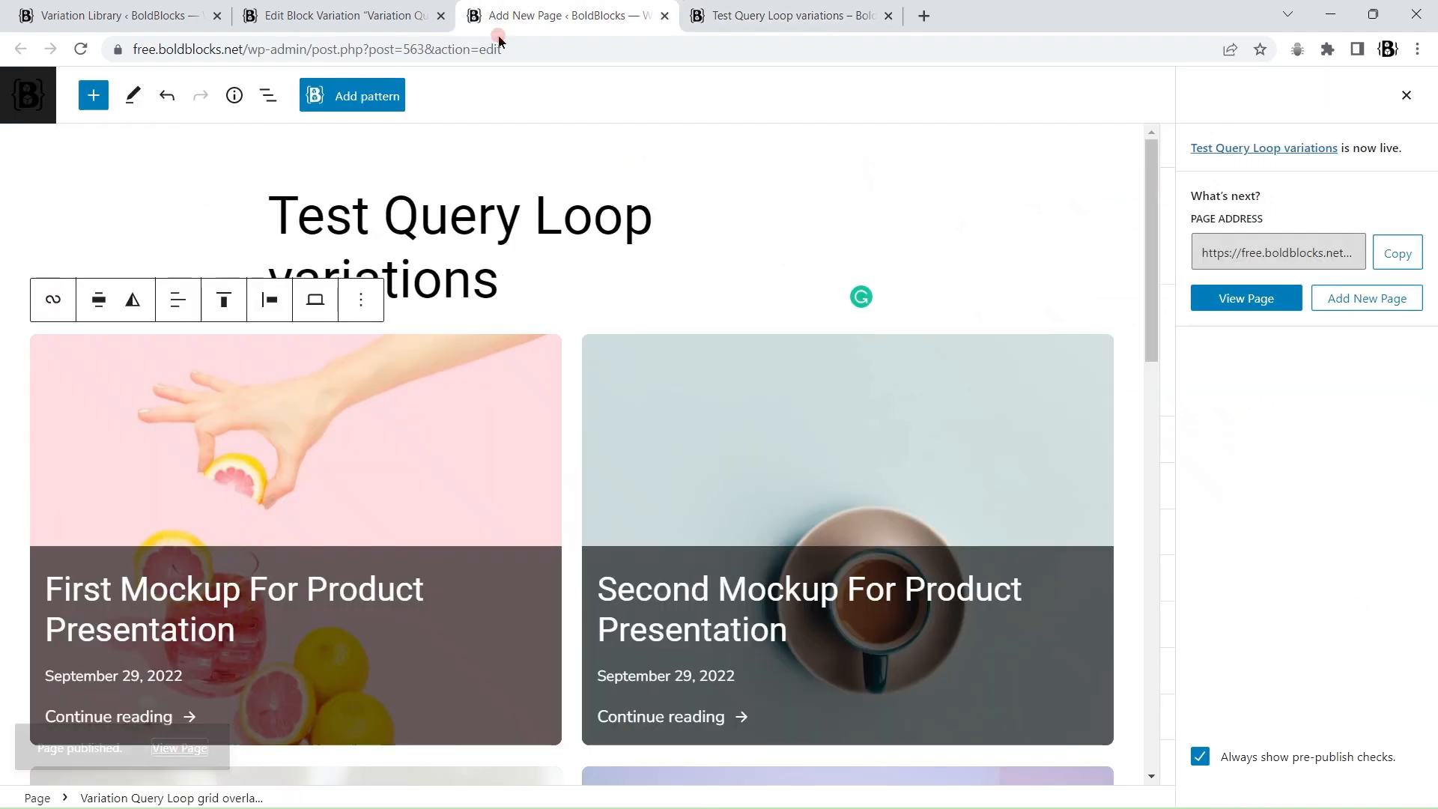
click(1405, 96)
click(1395, 442)
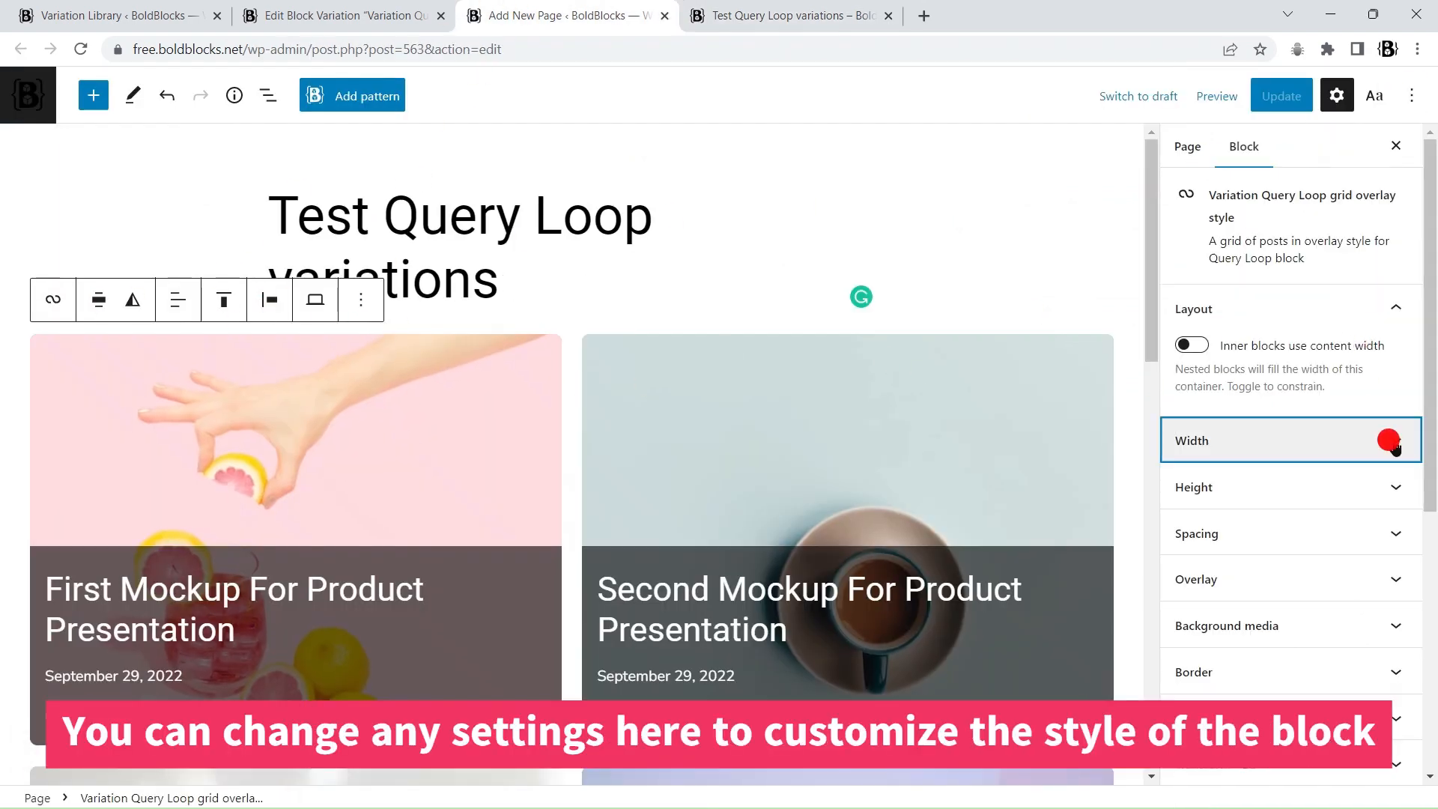
click(1398, 487)
click(1398, 487)
scroll(1399, 482, down, 3)
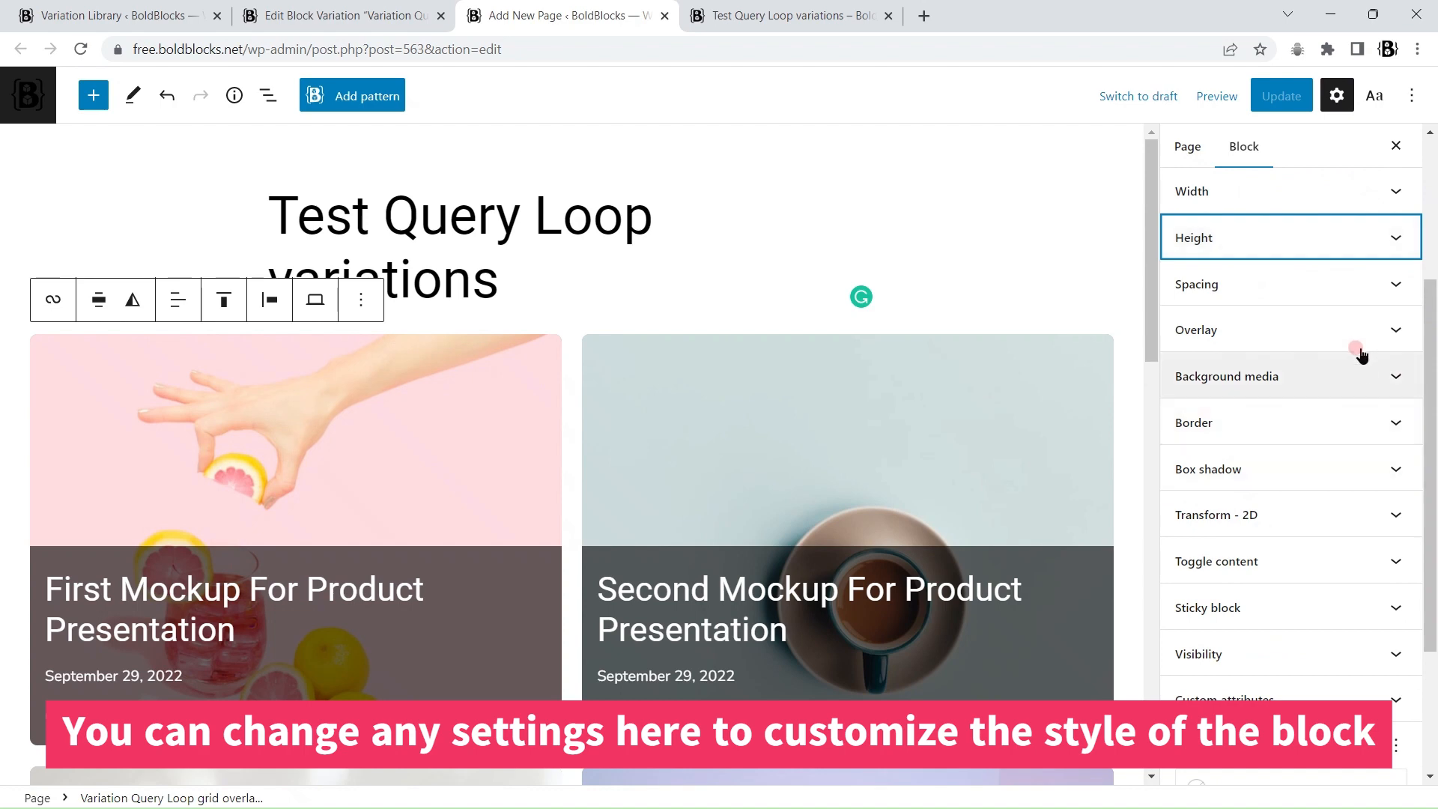
click(1382, 328)
click(1389, 322)
click(1390, 284)
click(1390, 284)
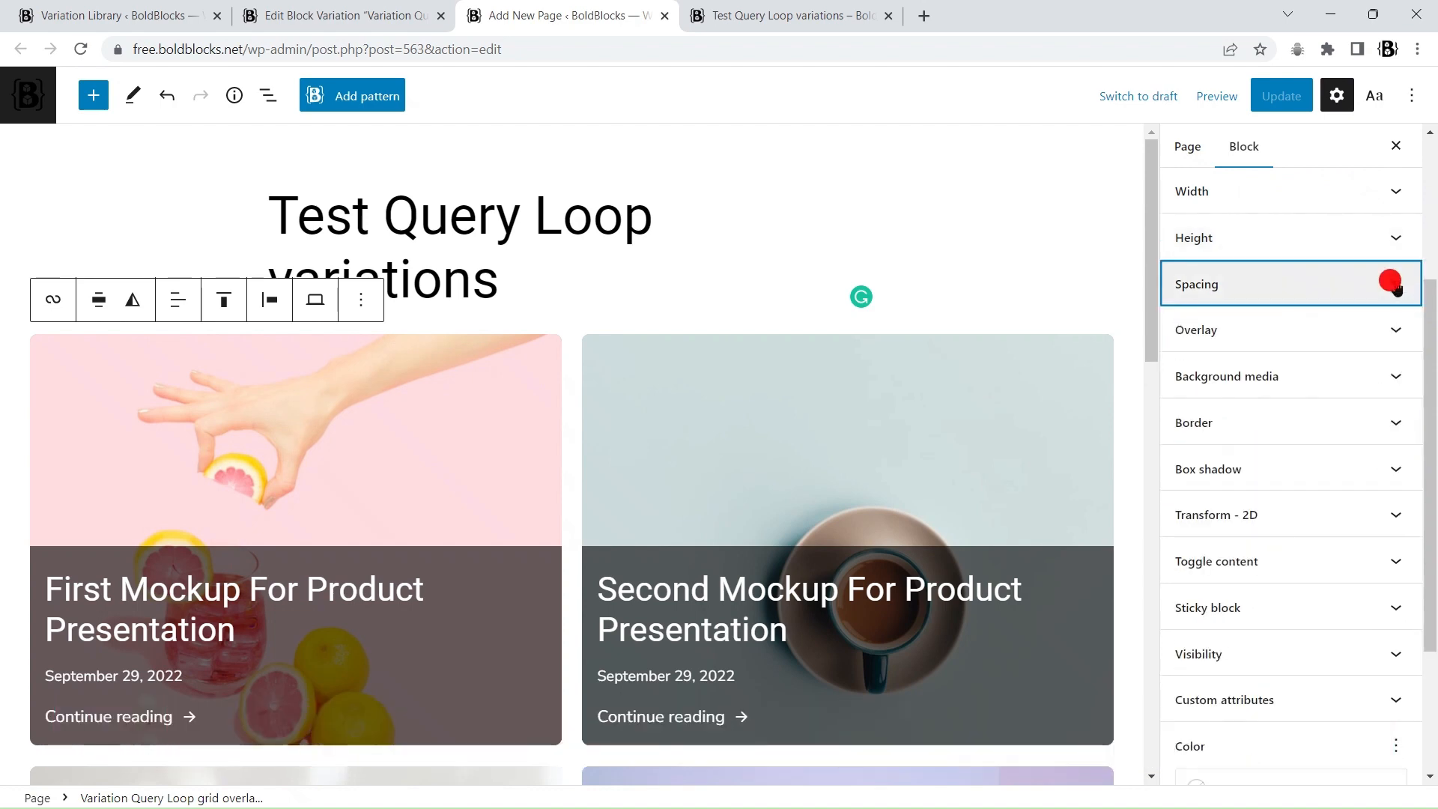
scroll(1423, 369, down, 3)
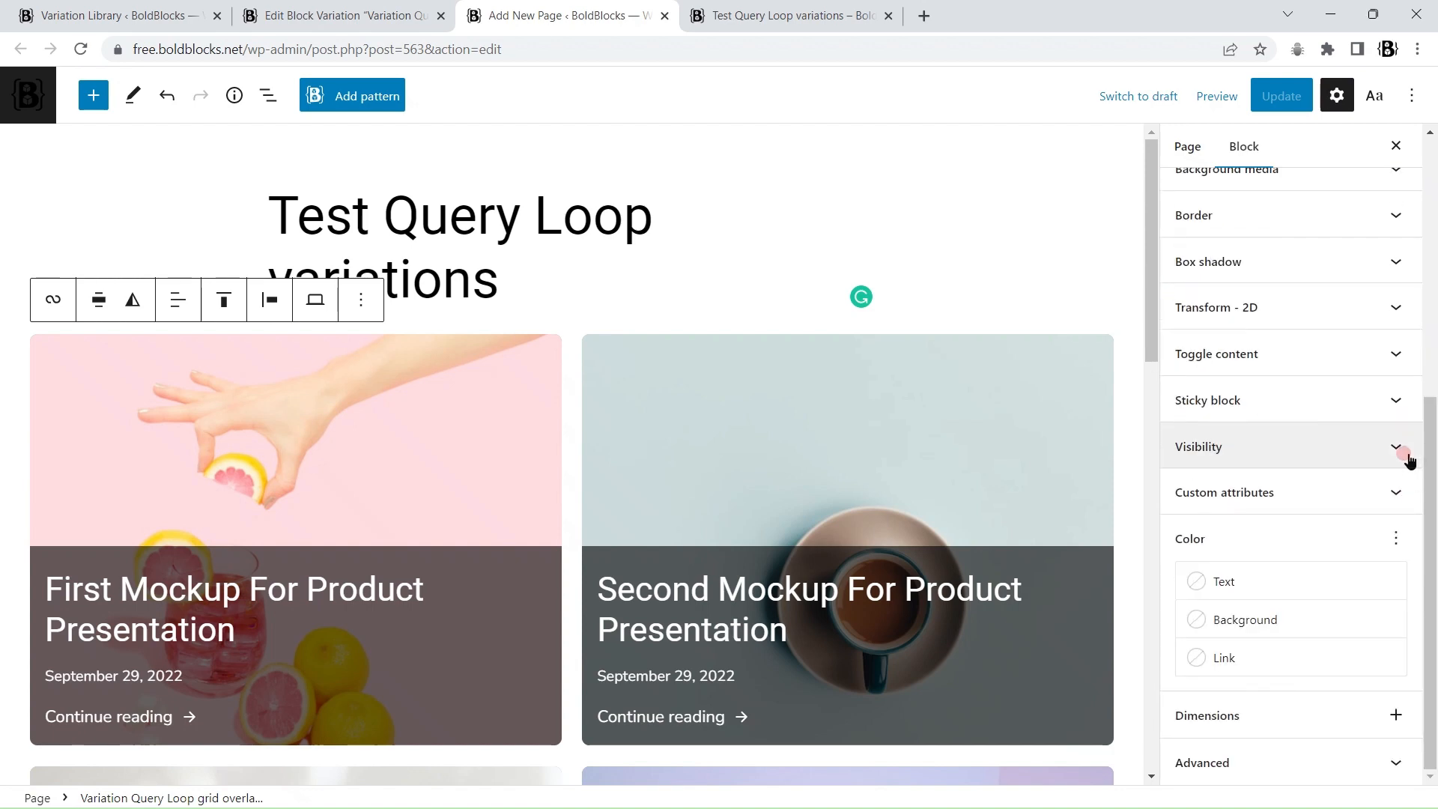
scroll(1407, 457, up, 5)
- Import the "Variation Query Loop Carousel overlay style" variation from the Variation Library and open the imported item for editing
click(77, 11)
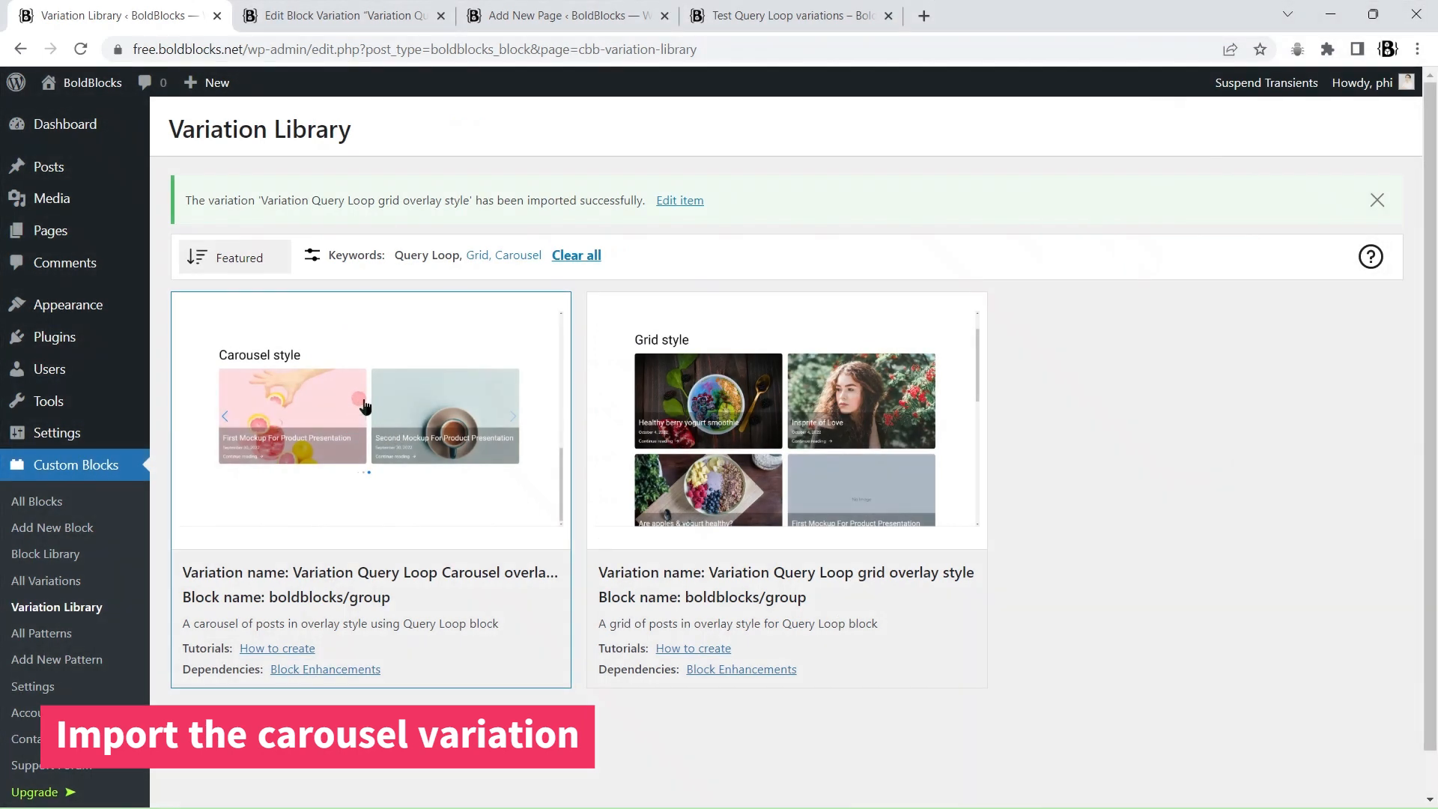
click(365, 405)
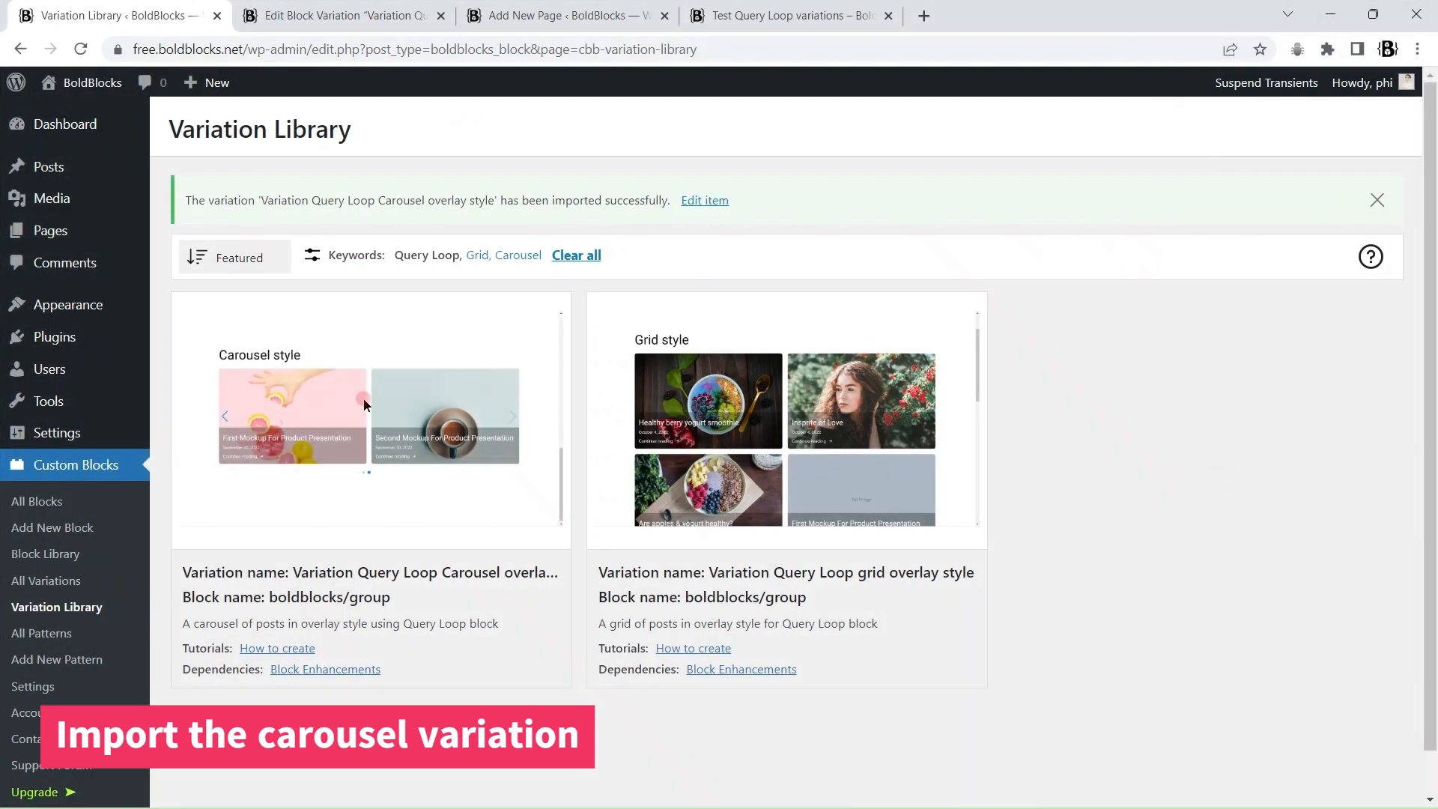
click(688, 201)
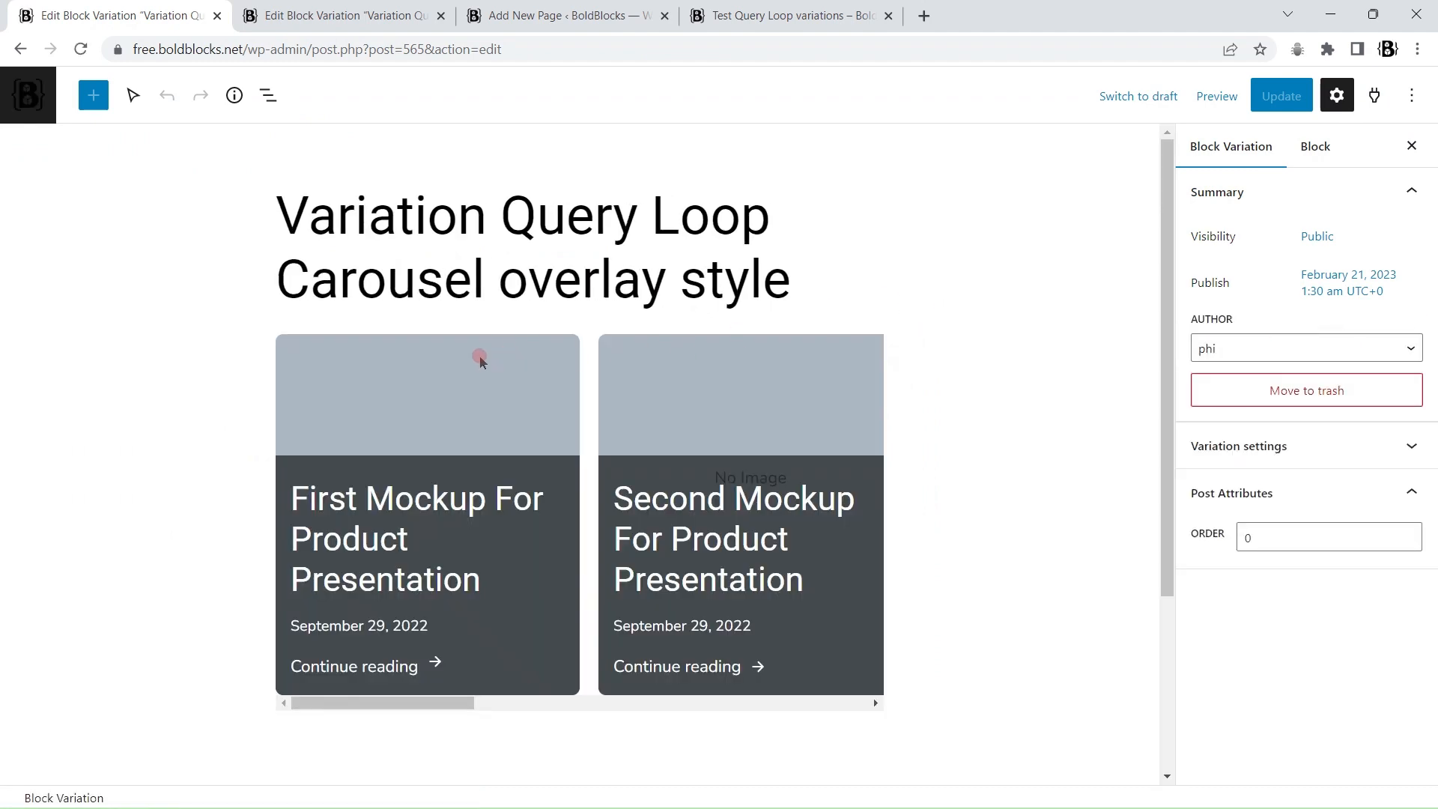
- Select the Query Loop nested in the carousel variation's Advanced group and examine its carousel settings
click(480, 361)
click(259, 97)
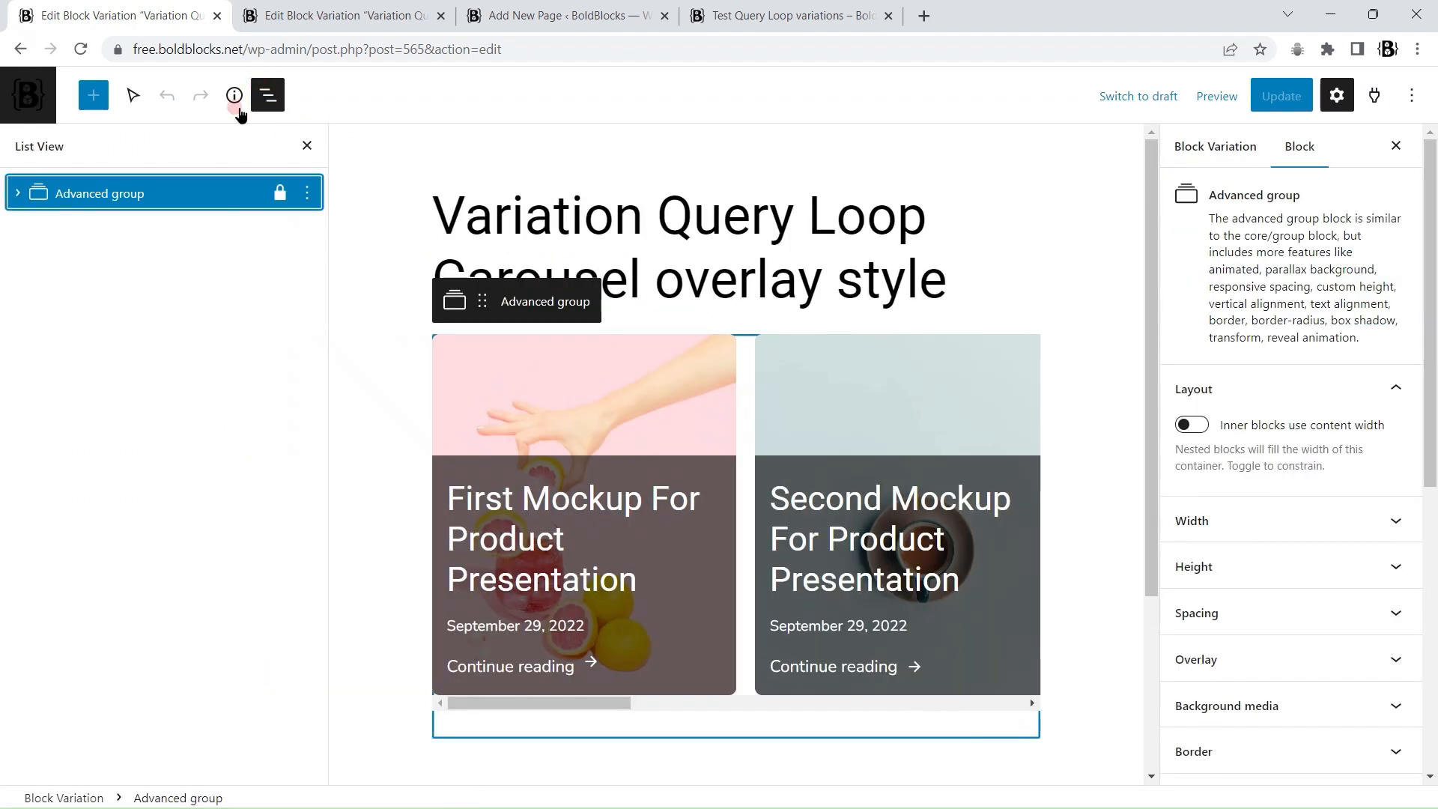
click(19, 193)
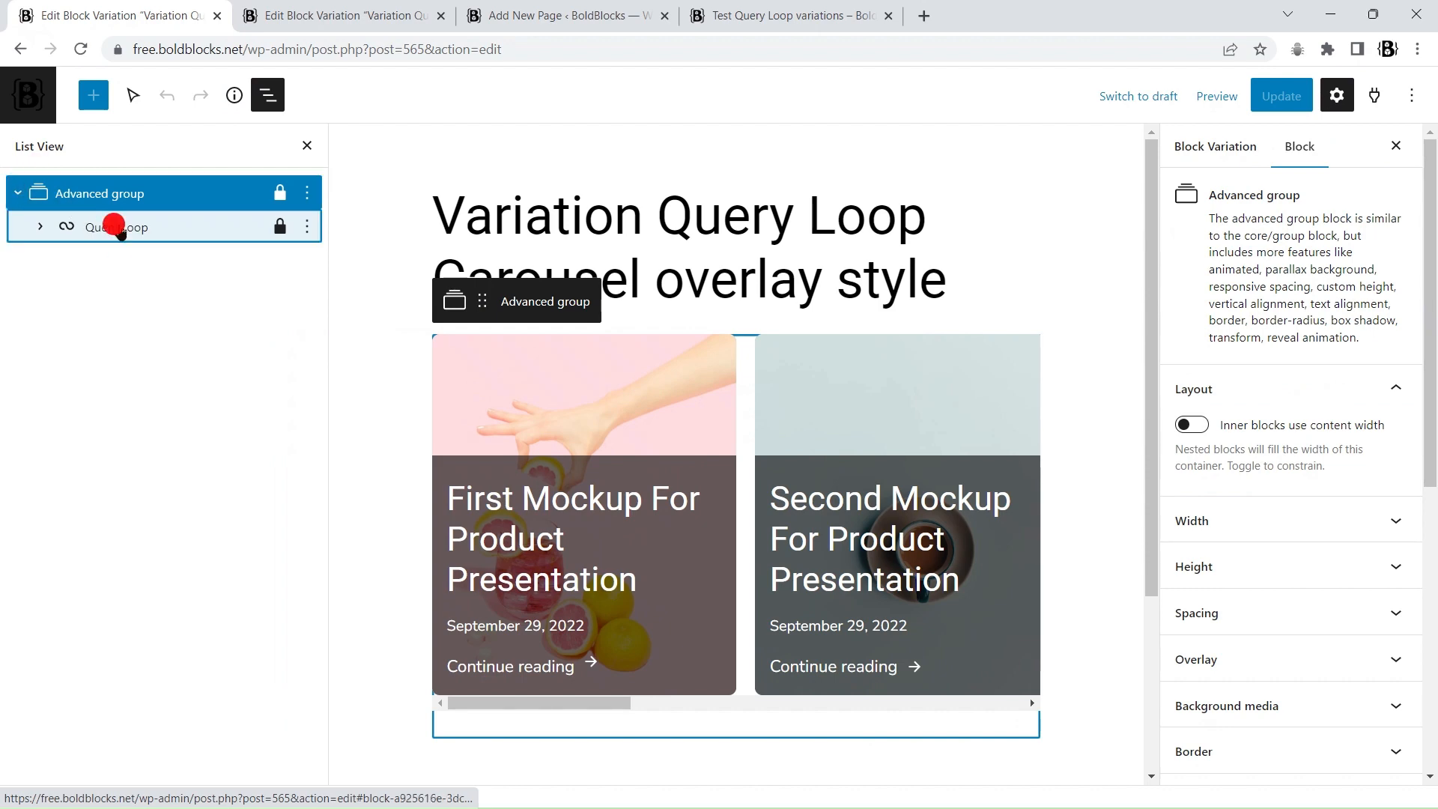
click(116, 227)
scroll(1433, 330, down, 5)
scroll(1432, 330, down, 15)
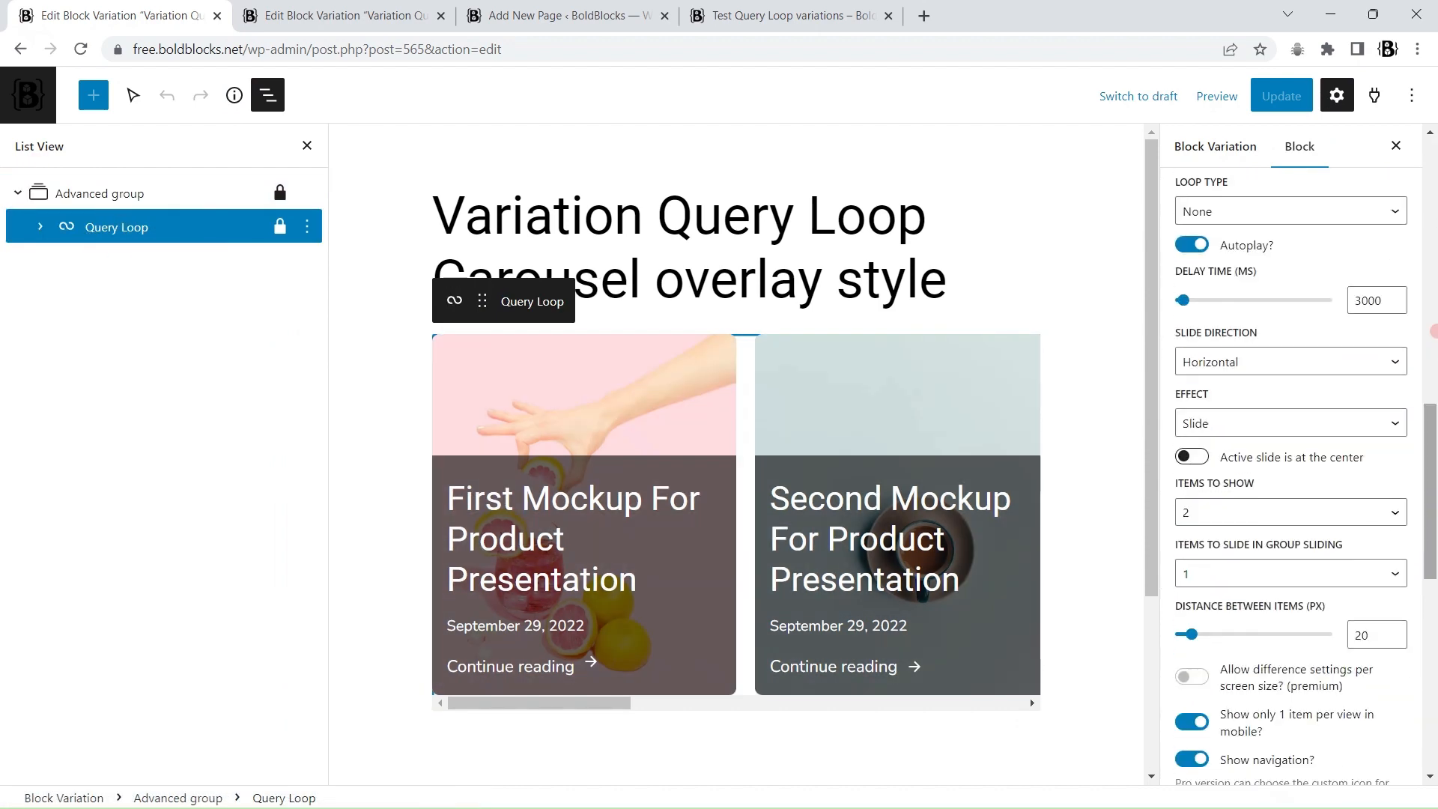
scroll(1433, 331, up, 18)
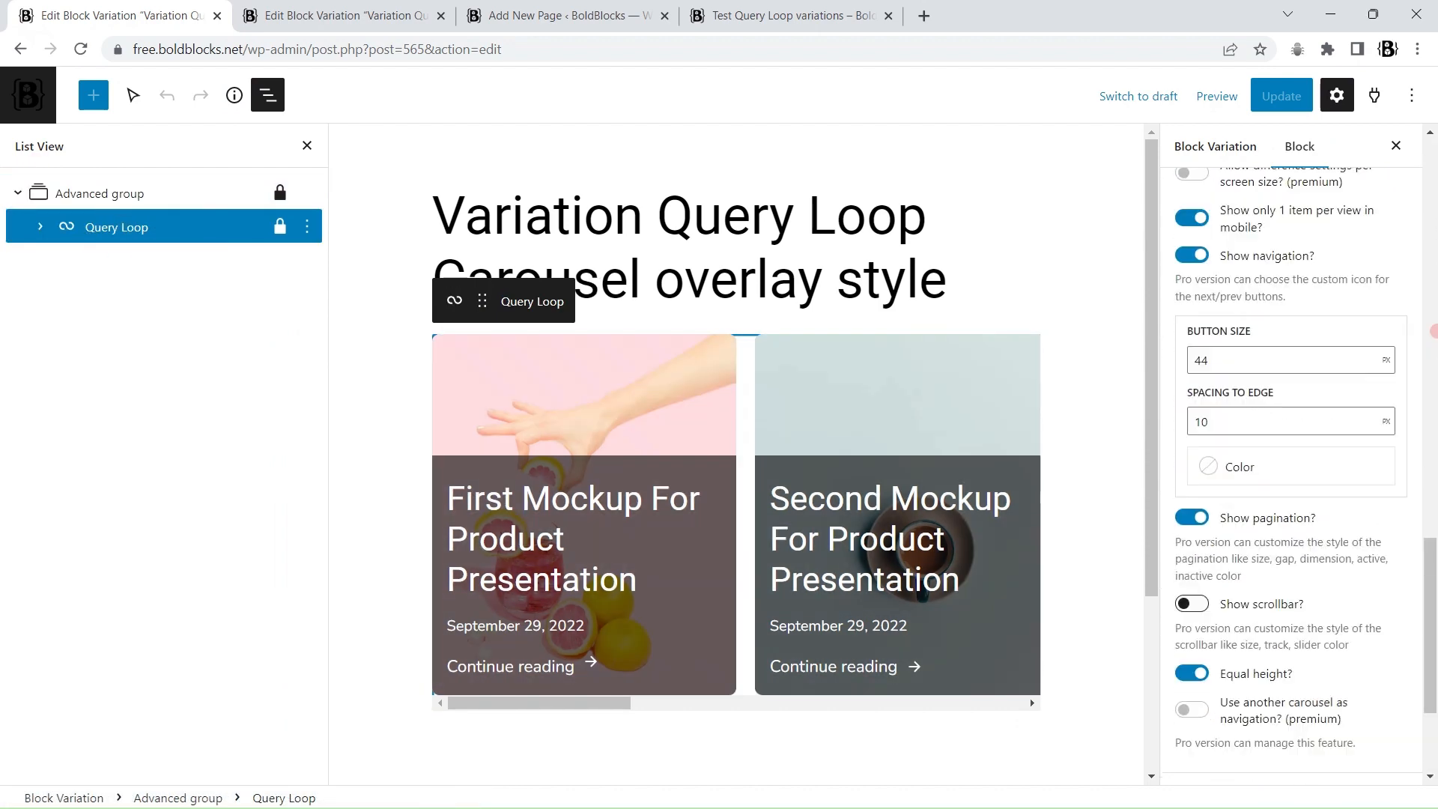
scroll(1390, 322, up, 3)
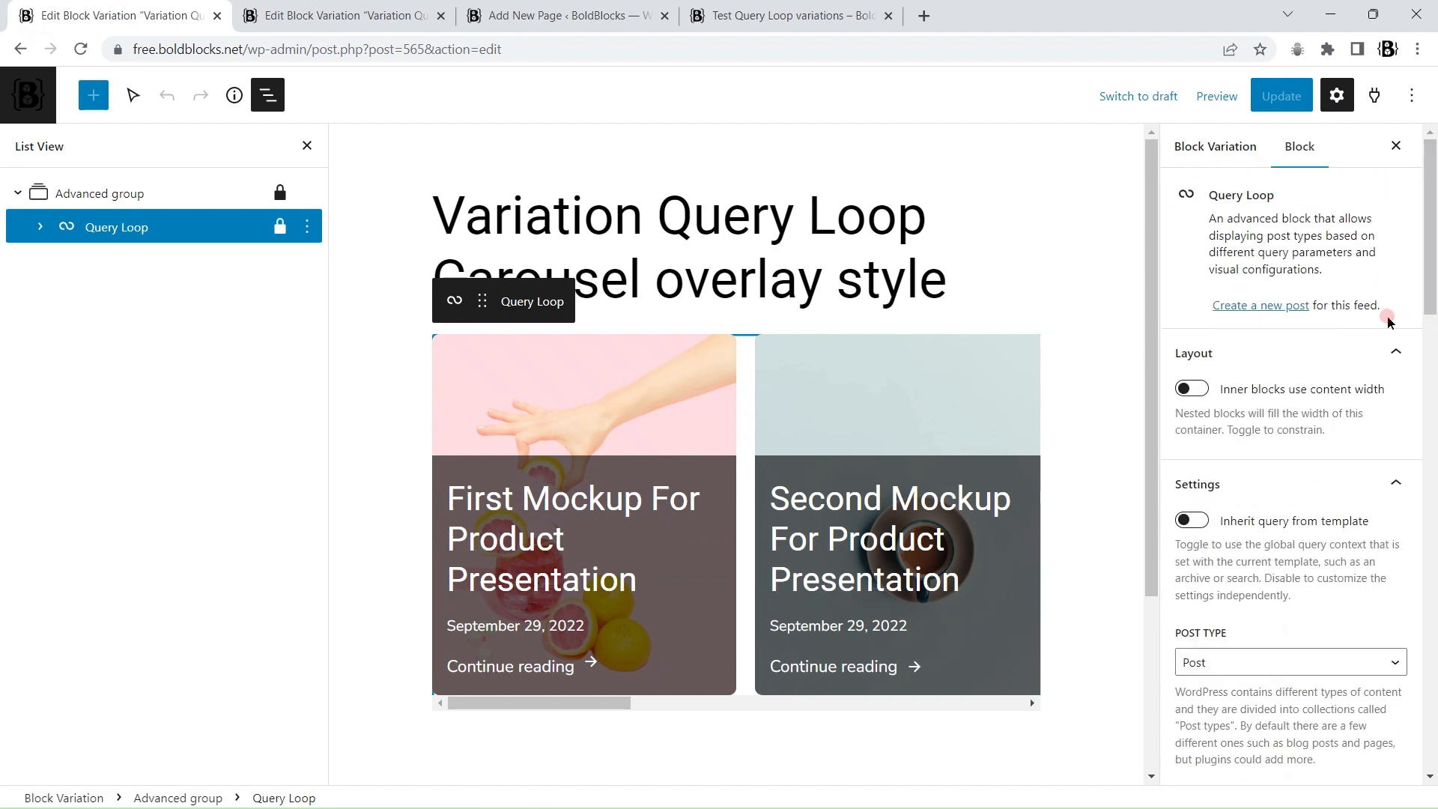
- Reload the test page's editor and add a heading reading "Test carousel variation" directly below the page title
click(616, 7)
click(80, 49)
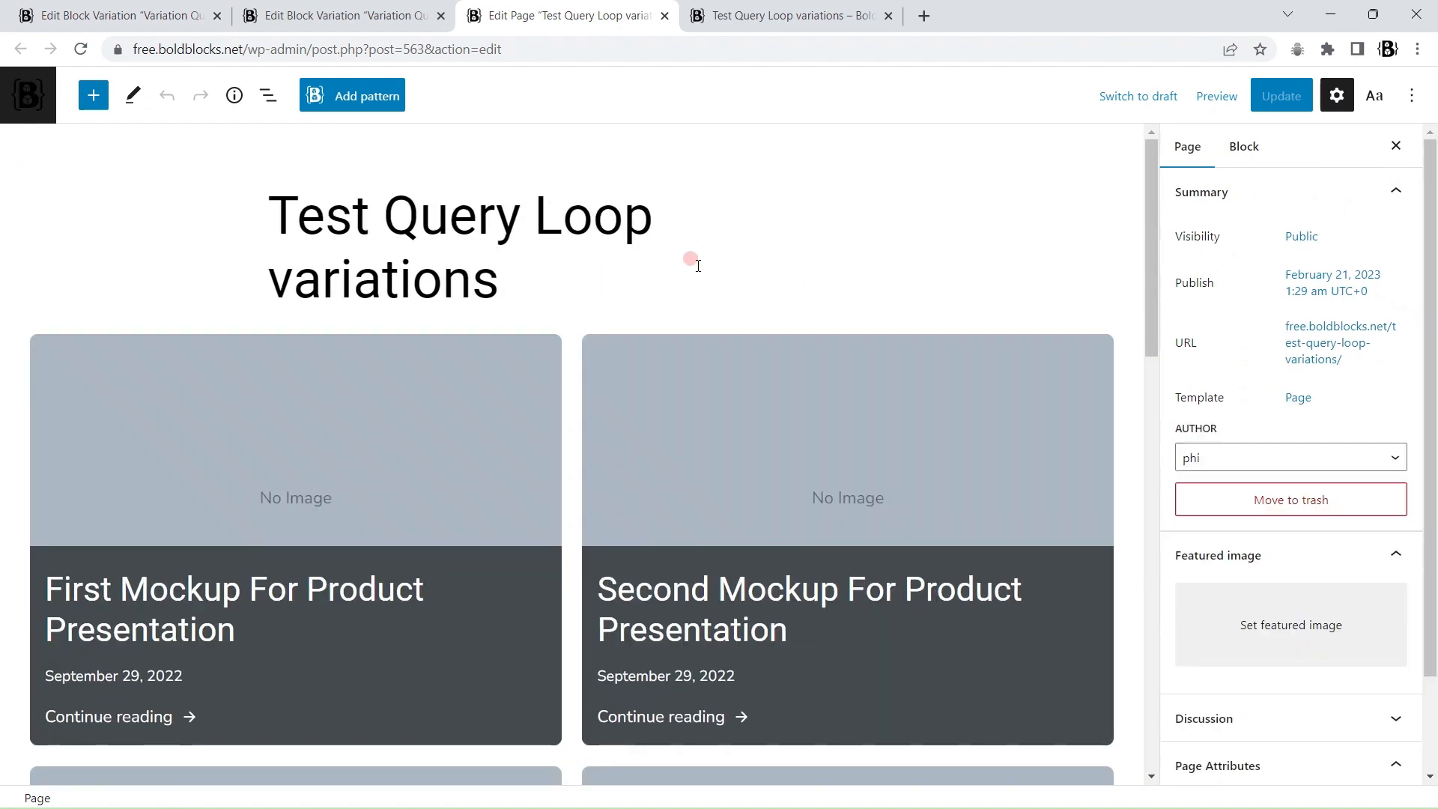
click(698, 266)
key(Return)
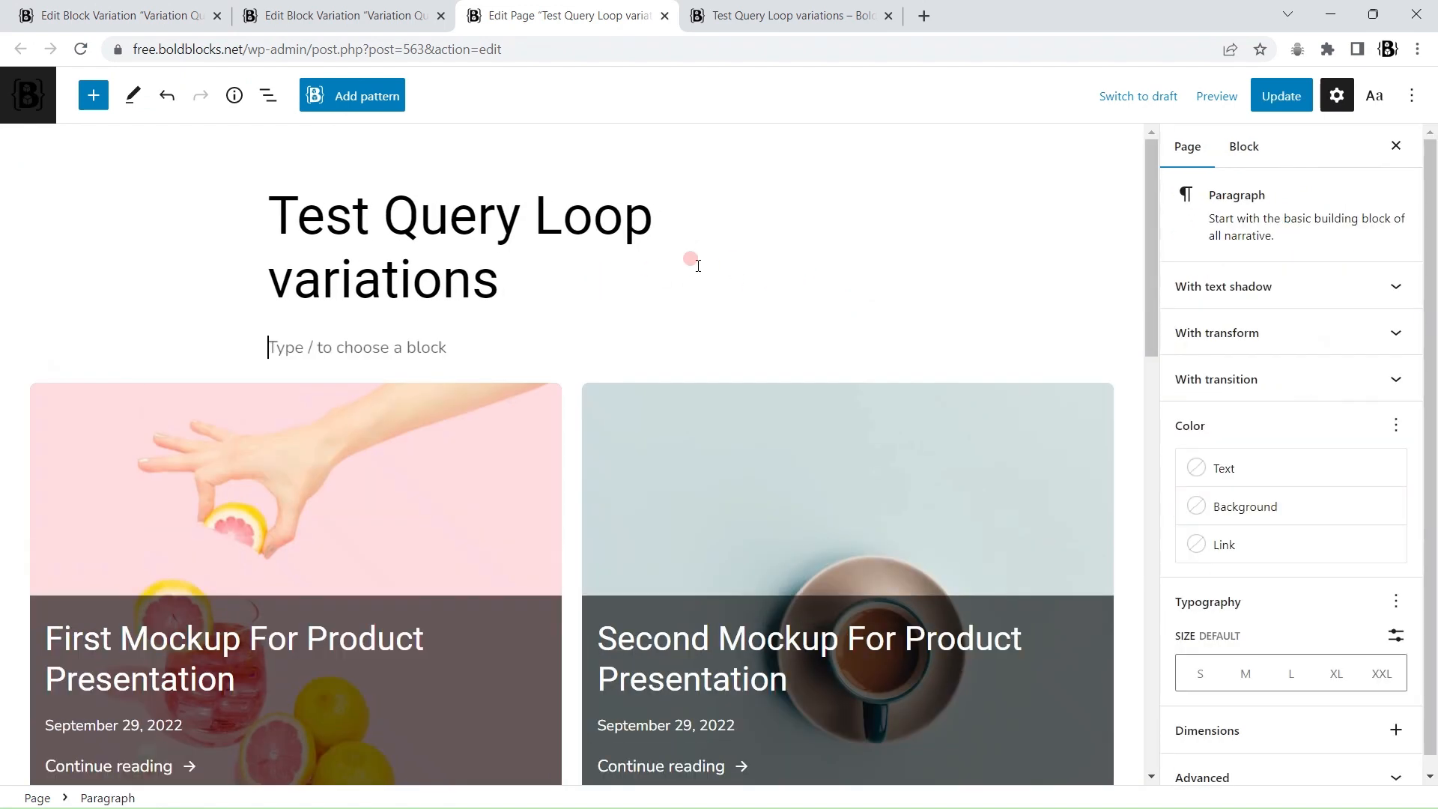
text(/)
key(Return)
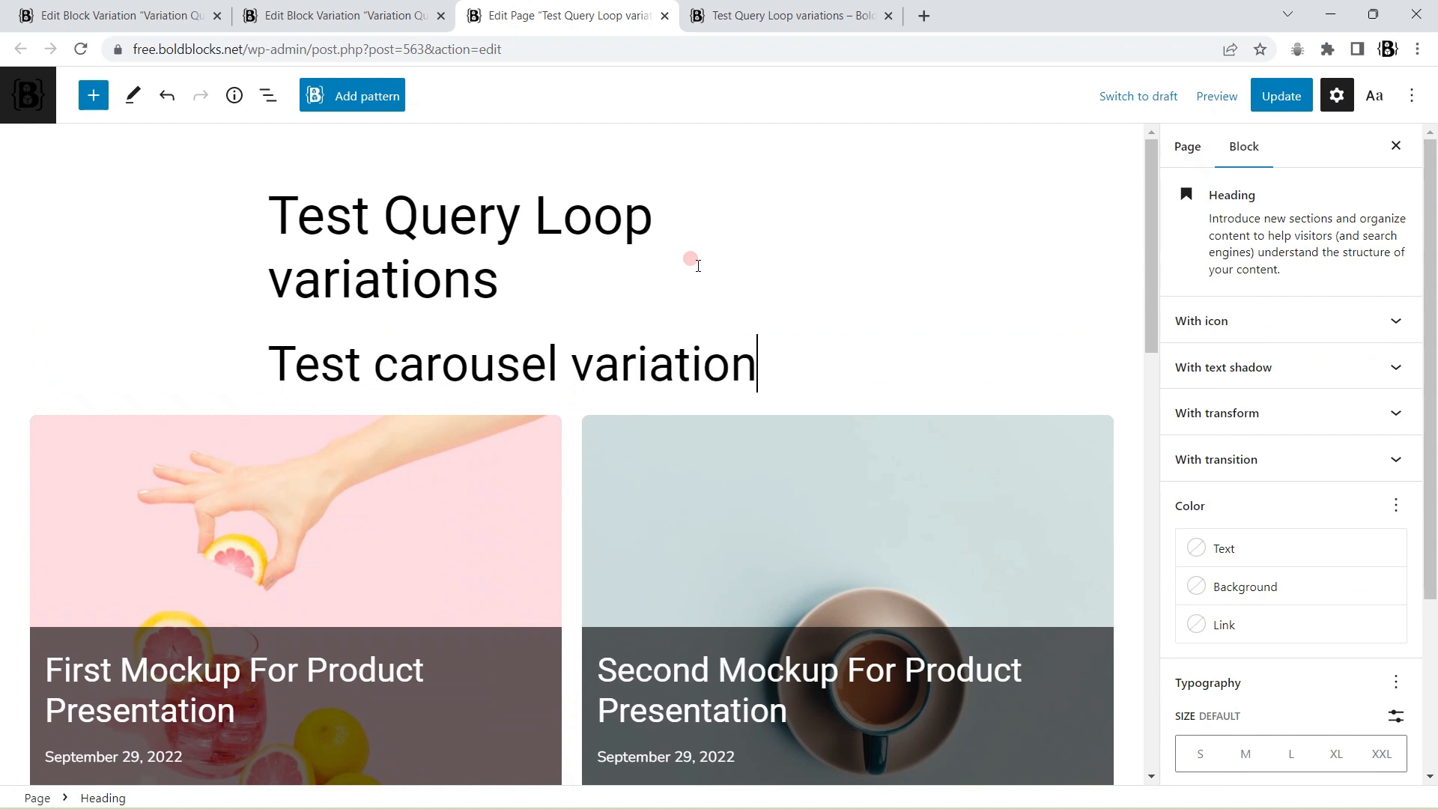
- Insert the "Variation Query Loop Carousel overlay style" block below the new heading and align it to wide width
key(Return)
text(/)
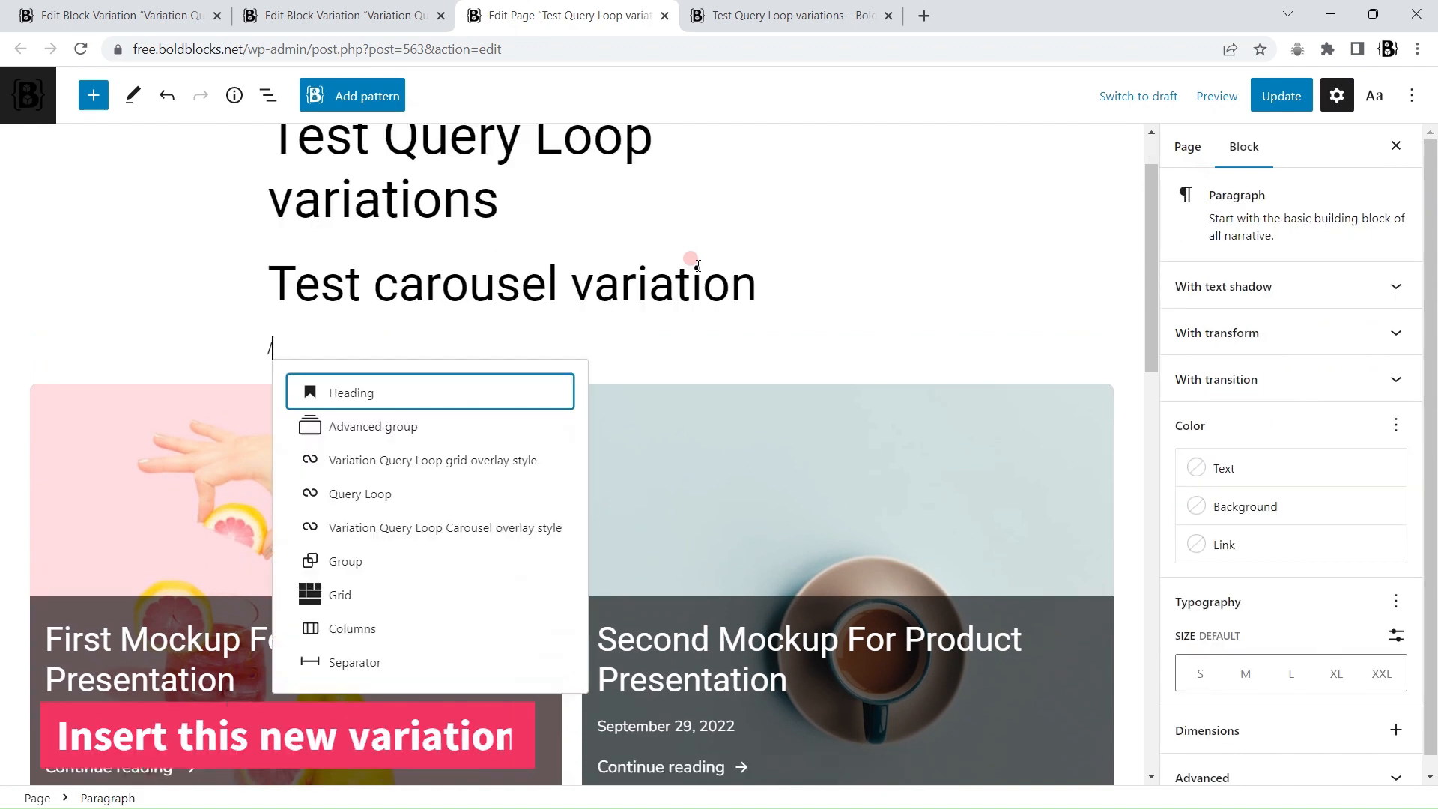
text(query)
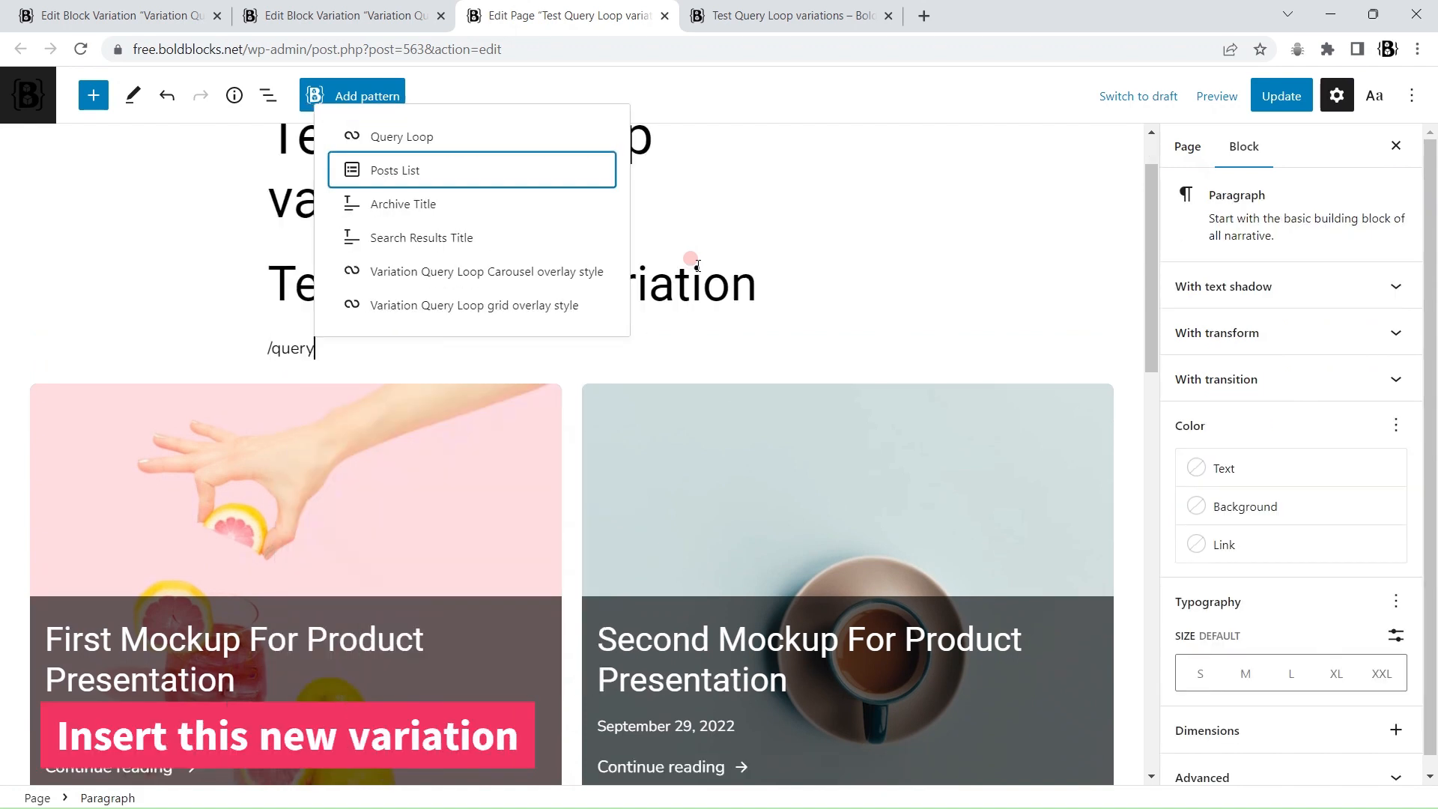
key(Return)
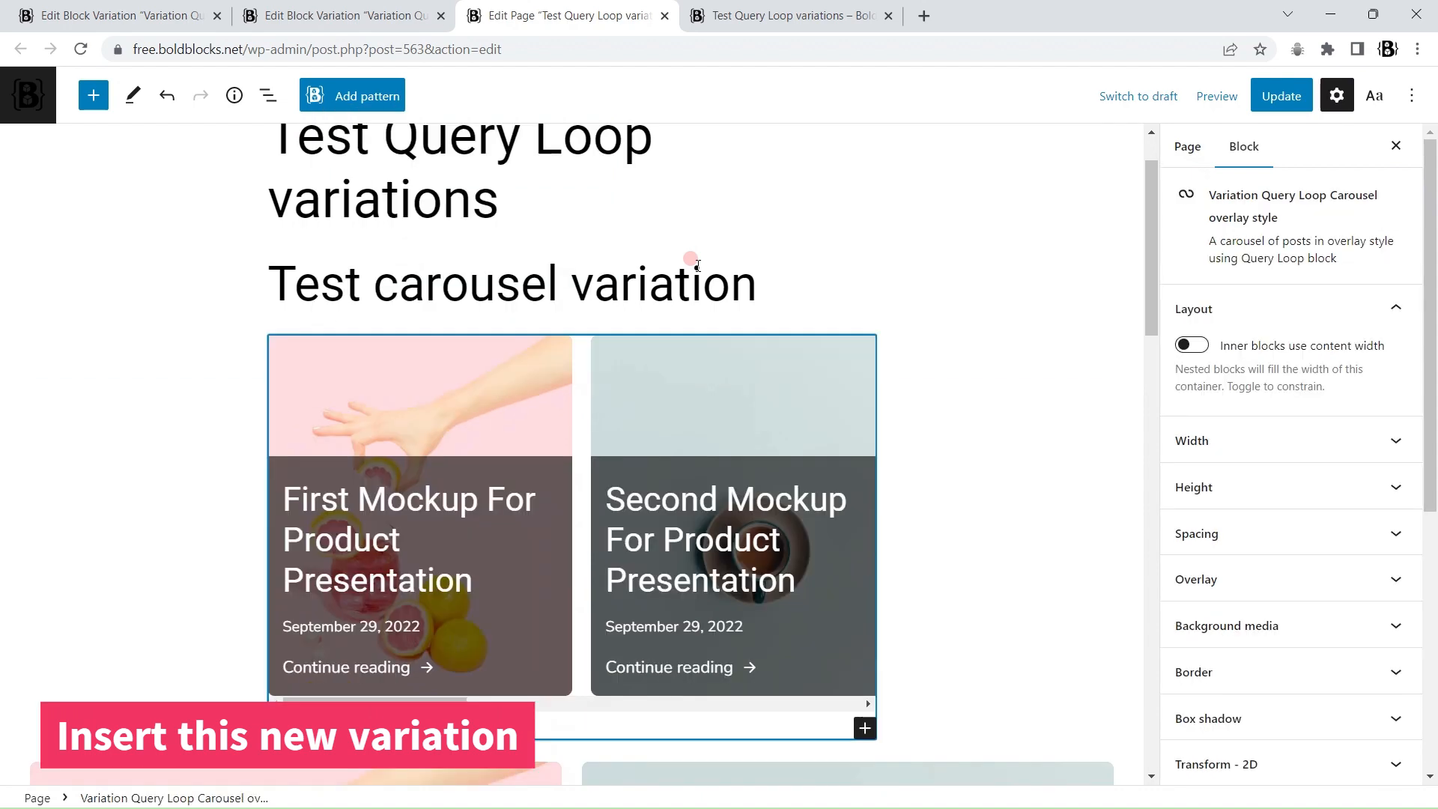
click(398, 303)
click(442, 404)
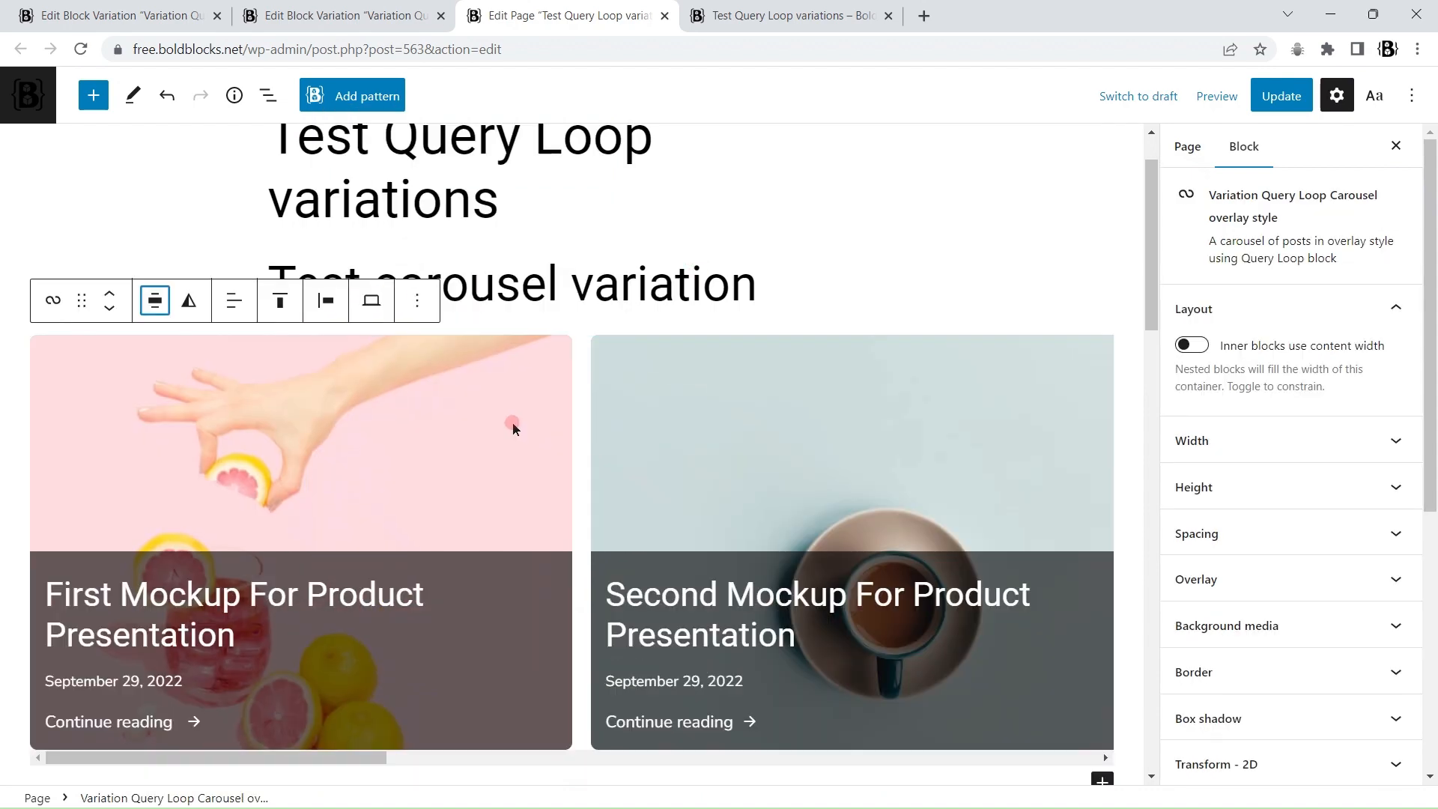
- Switch the Query Loop inside the carousel to preview mode and update the page
click(315, 436)
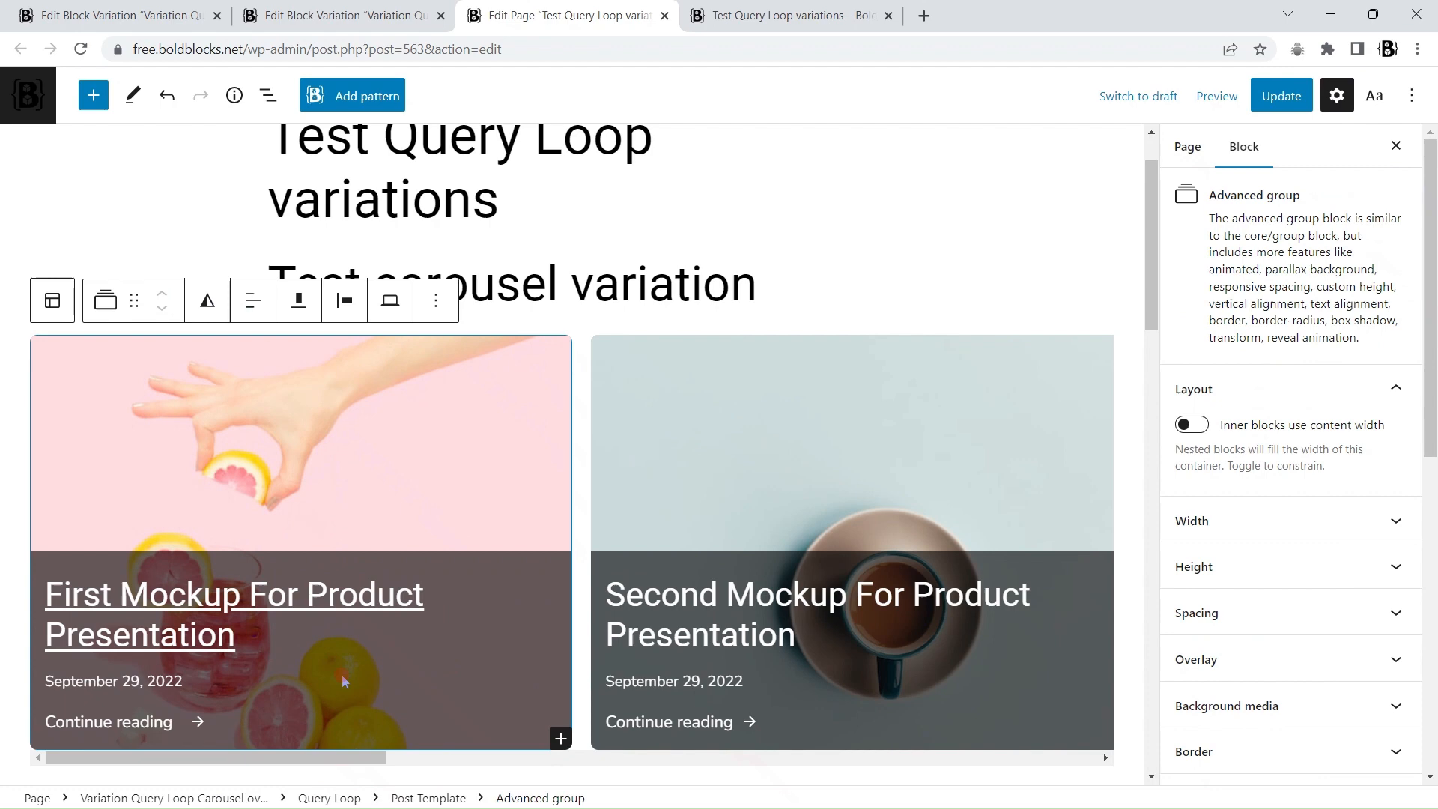
click(332, 796)
click(514, 297)
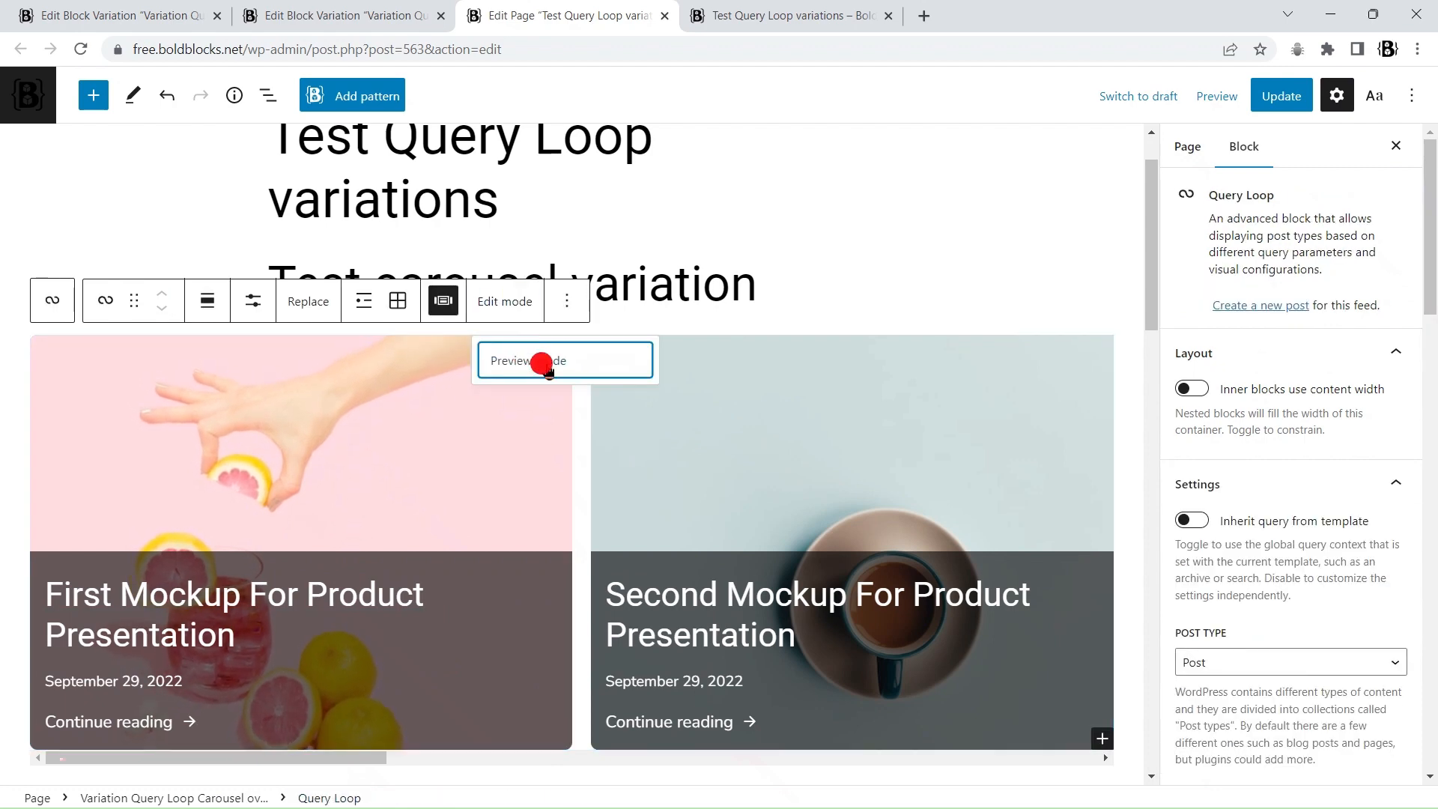
click(539, 362)
drag(708, 313, 604, 260)
scroll(581, 299, up, 5)
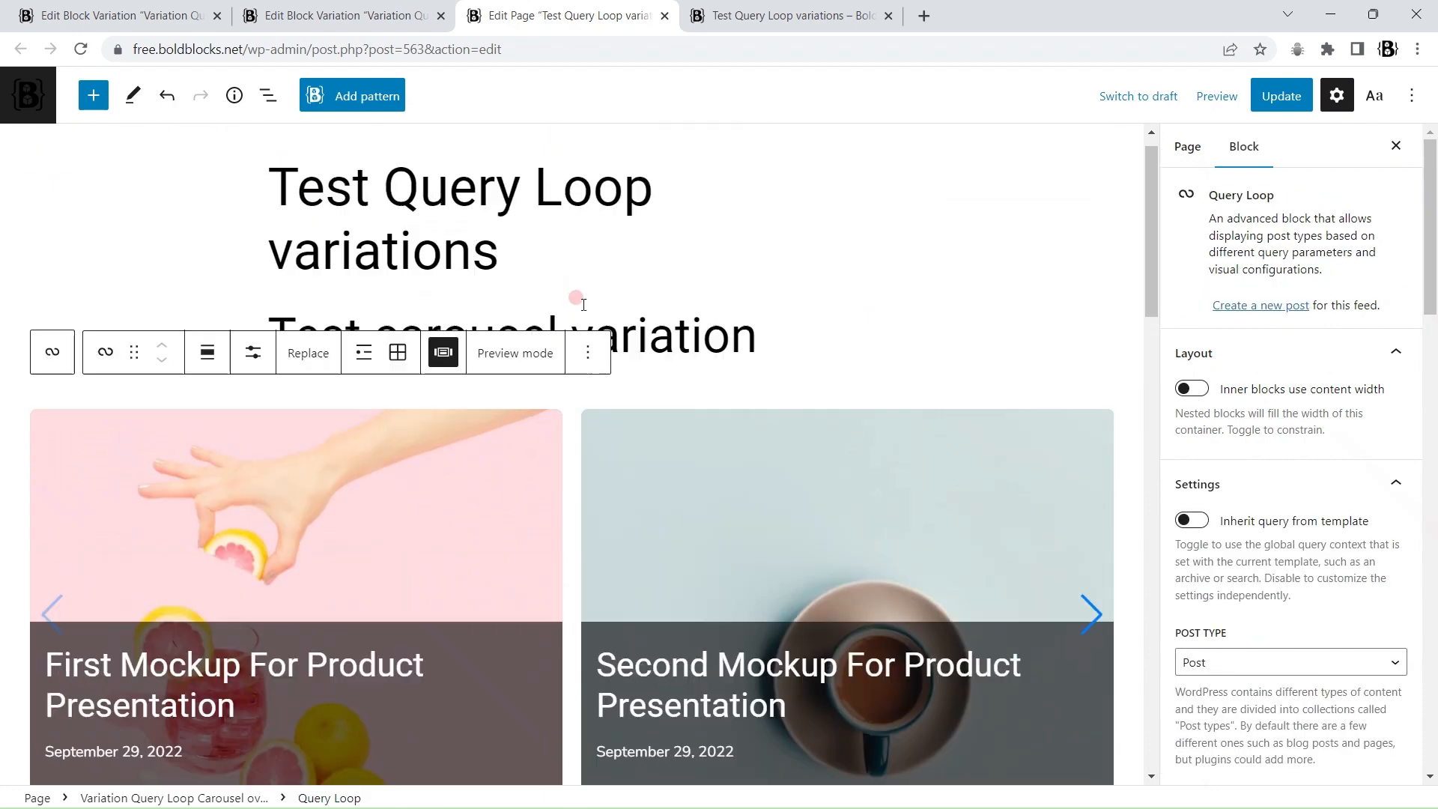
click(1274, 97)
- Check the carousel on the published page by swiping its slides and looking over the grid below it
key(ctrl+Tab)
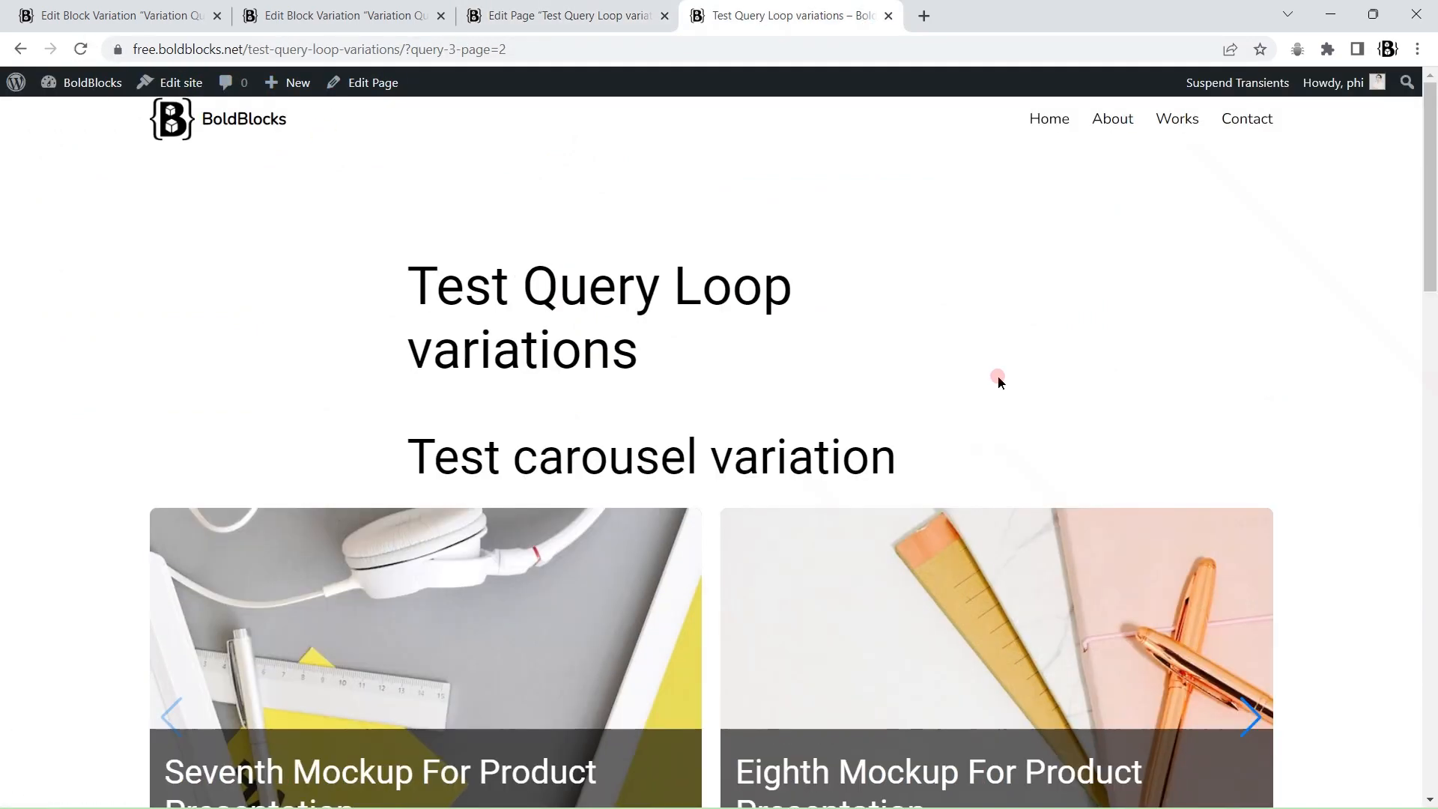
scroll(997, 379, down, 3)
drag(996, 380, 669, 433)
drag(832, 434, 1021, 485)
scroll(1021, 480, down, 10)
scroll(1021, 475, up, 8)
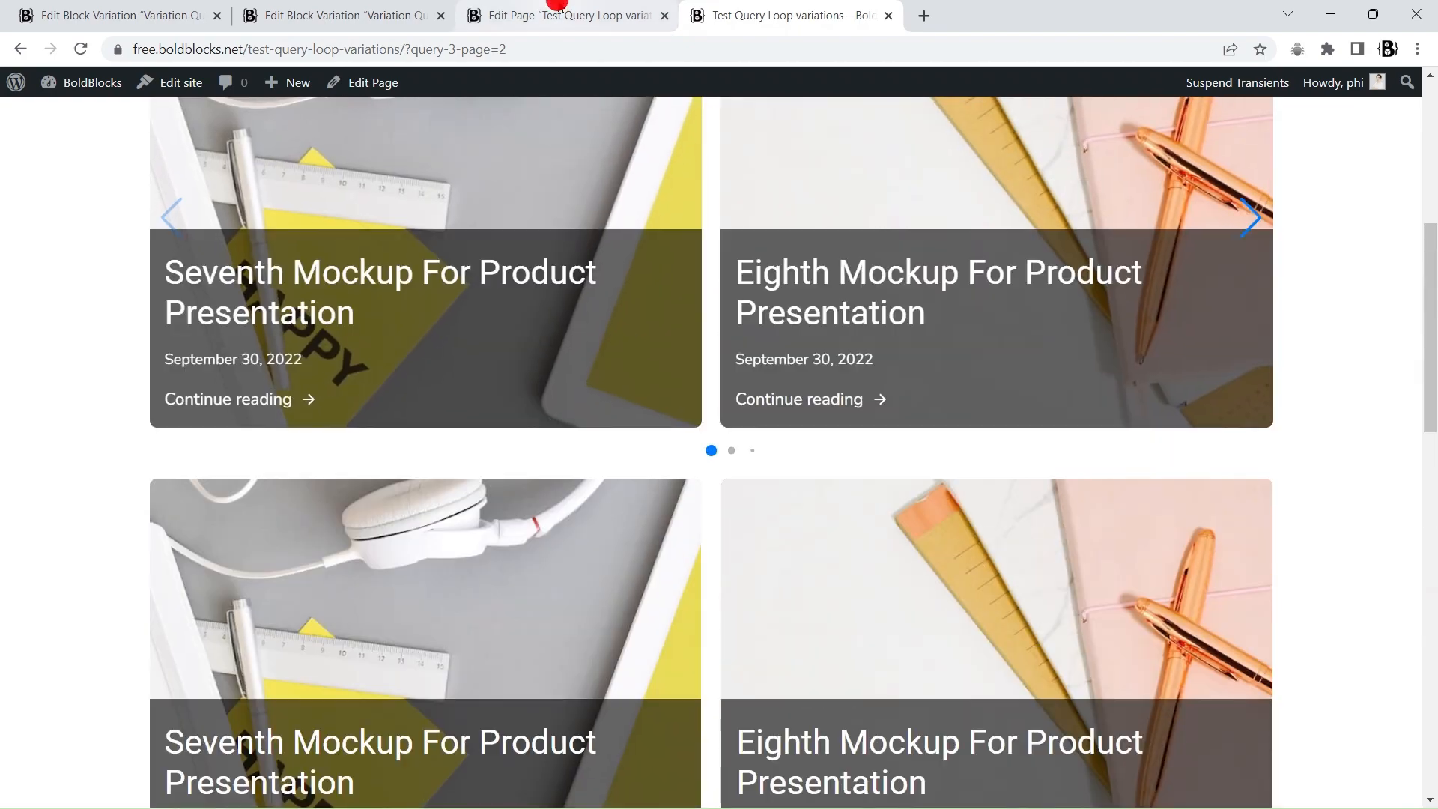
- Back in the page editor, set the heading level of the carousel's nested Post Title to H4
click(552, 10)
scroll(355, 393, down, 3)
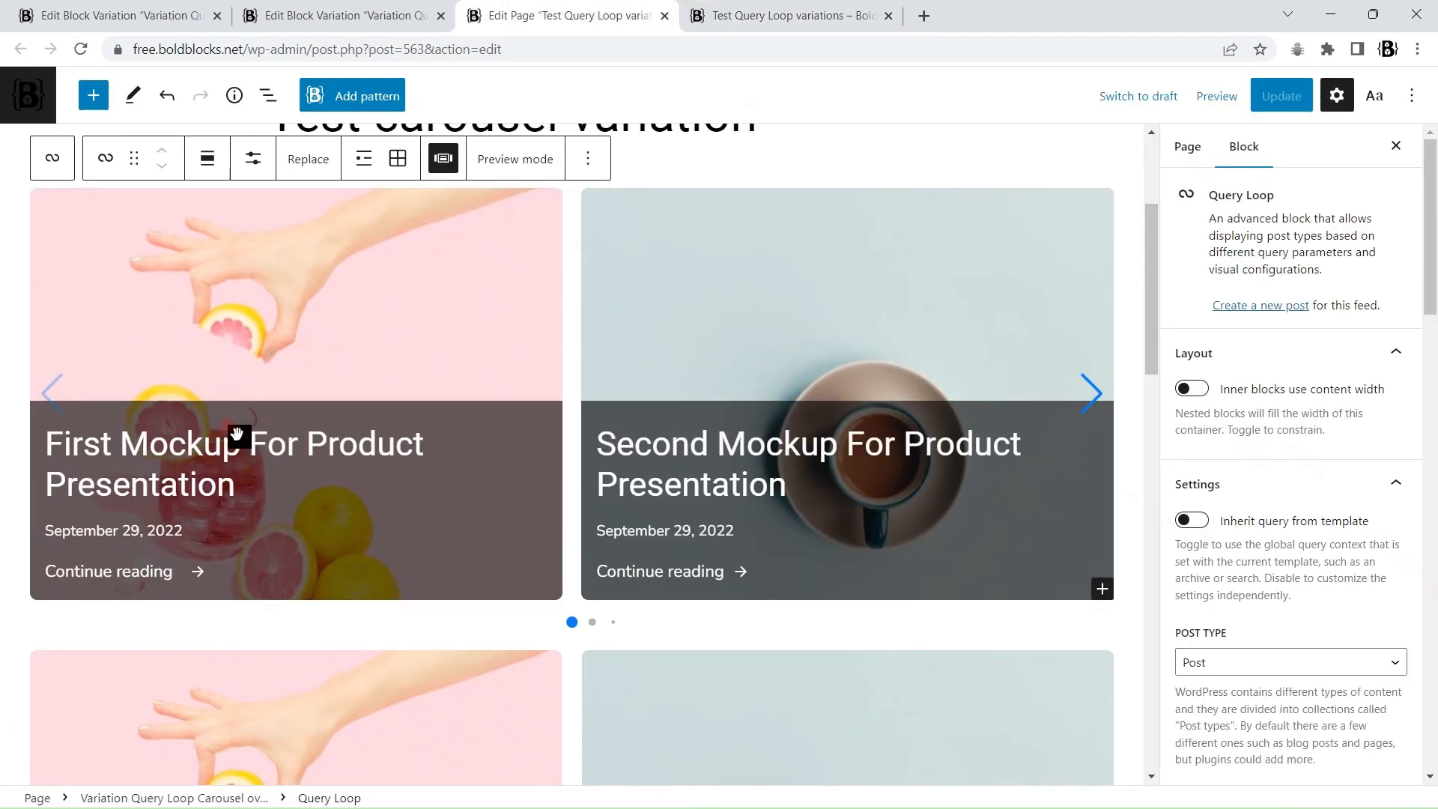
click(268, 95)
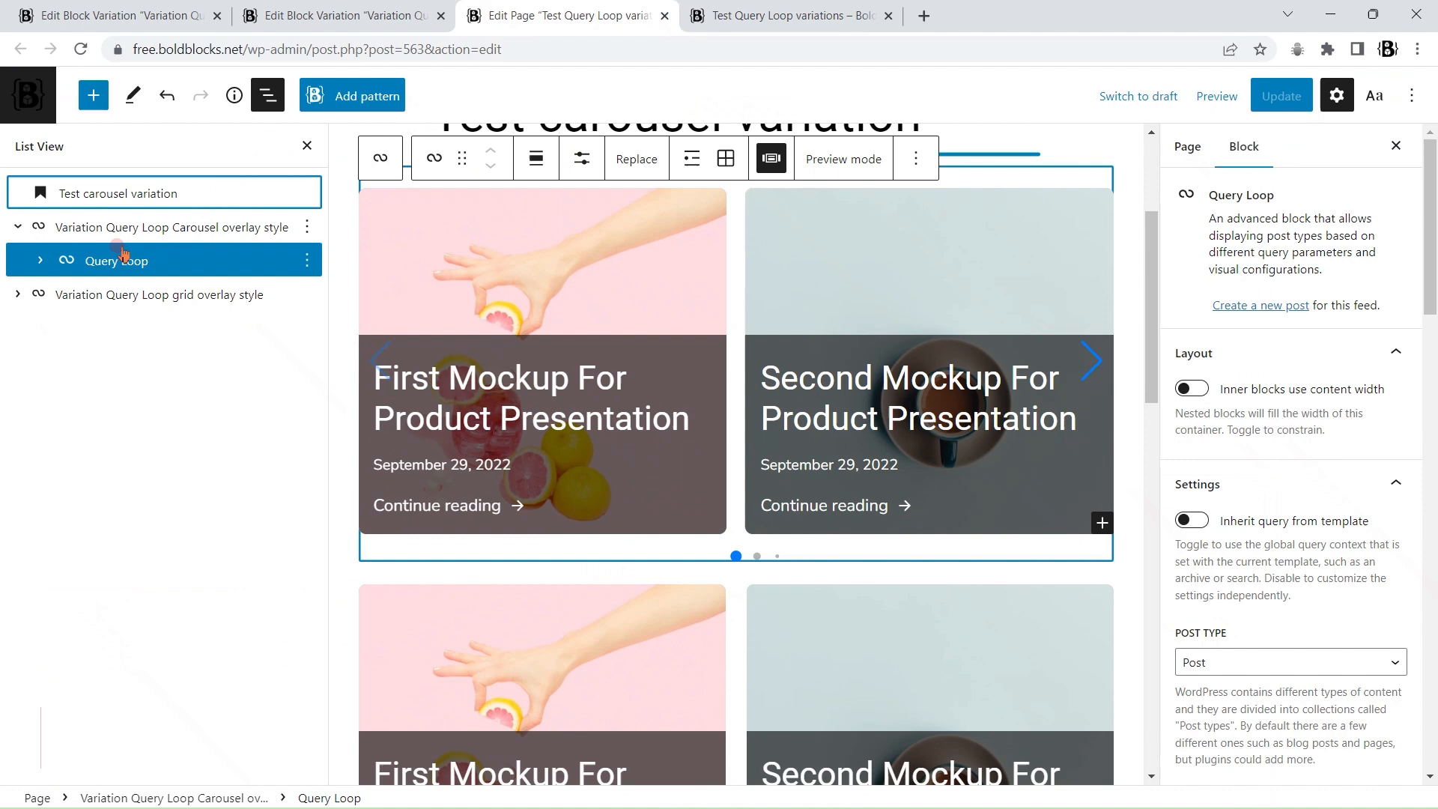
click(39, 260)
click(66, 294)
click(90, 328)
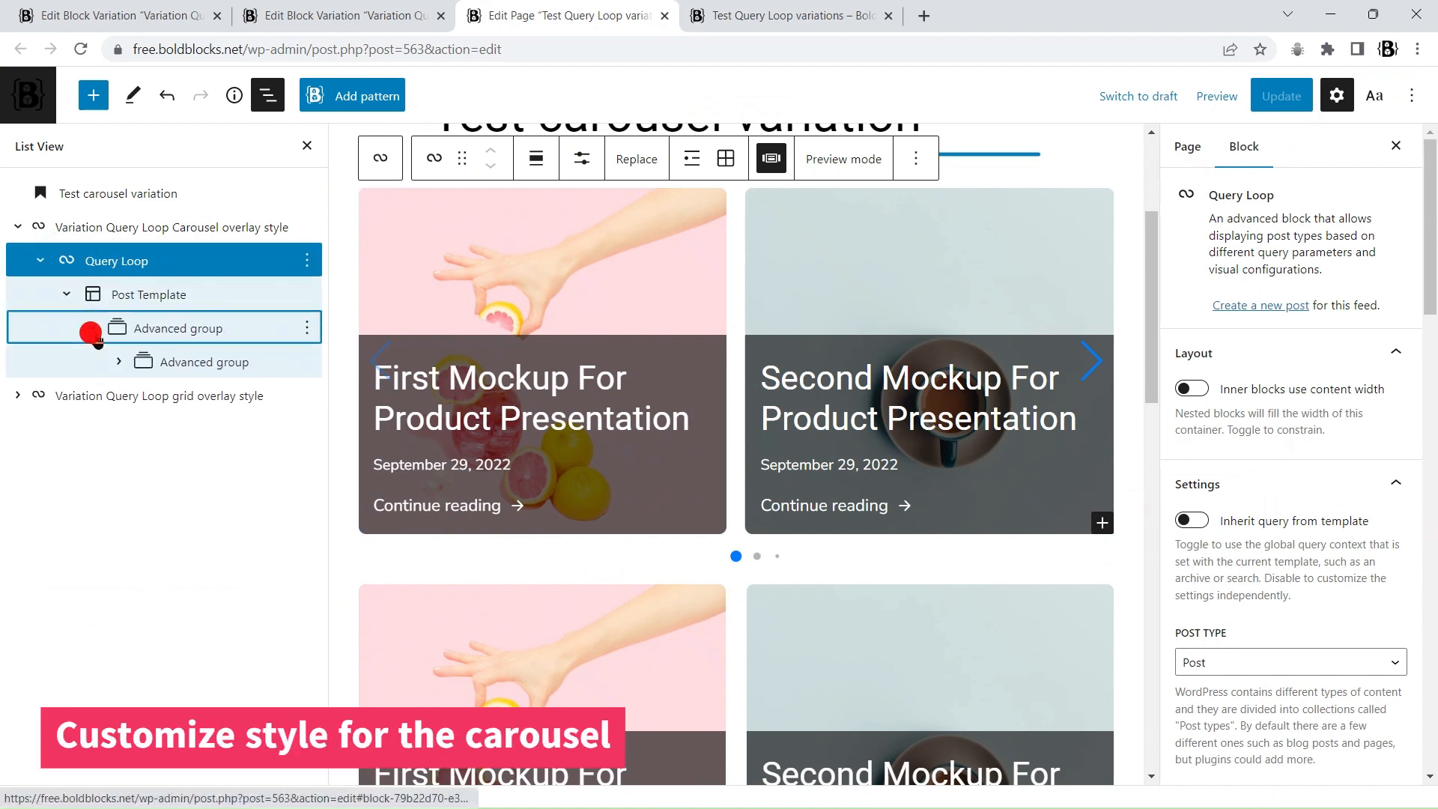
click(118, 361)
click(201, 395)
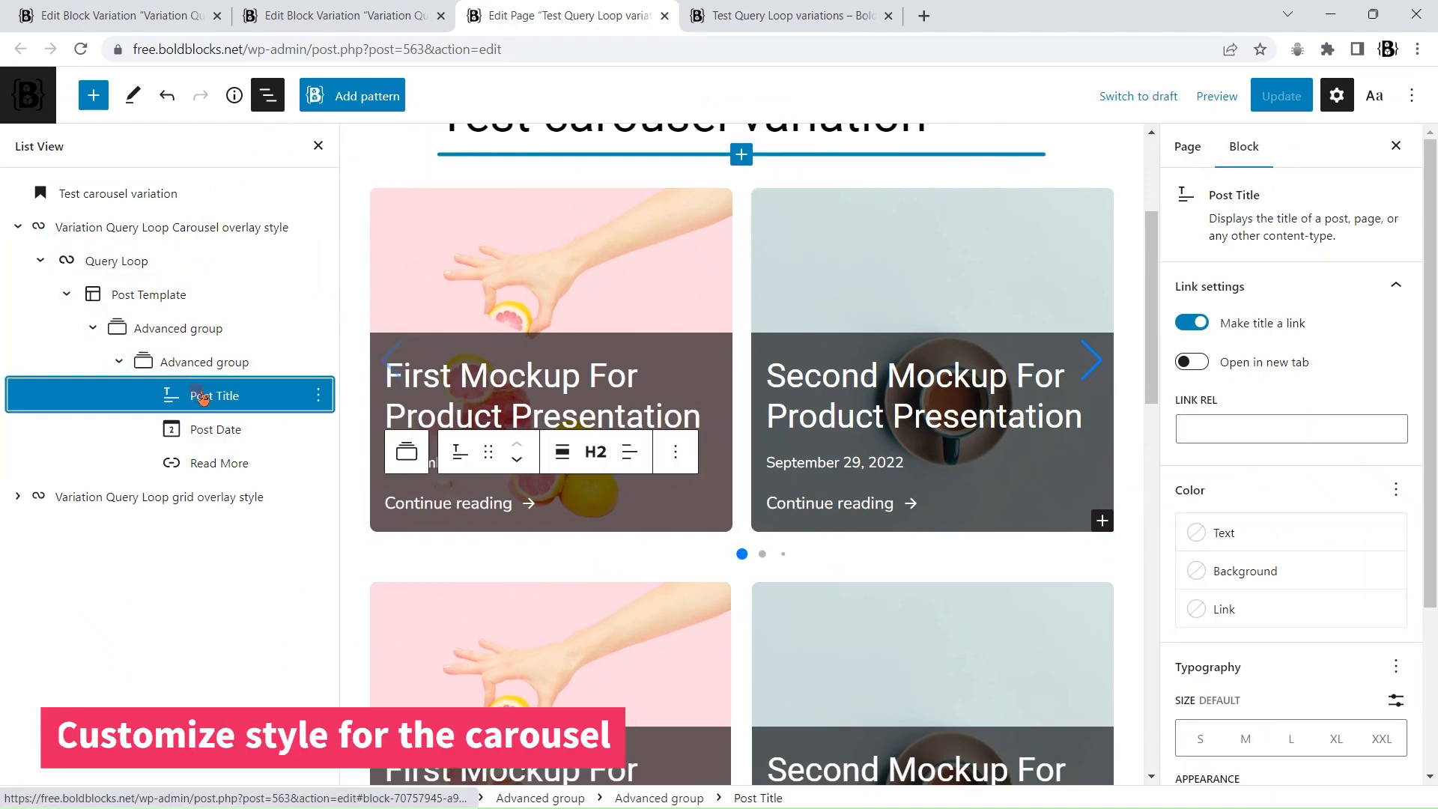
click(595, 452)
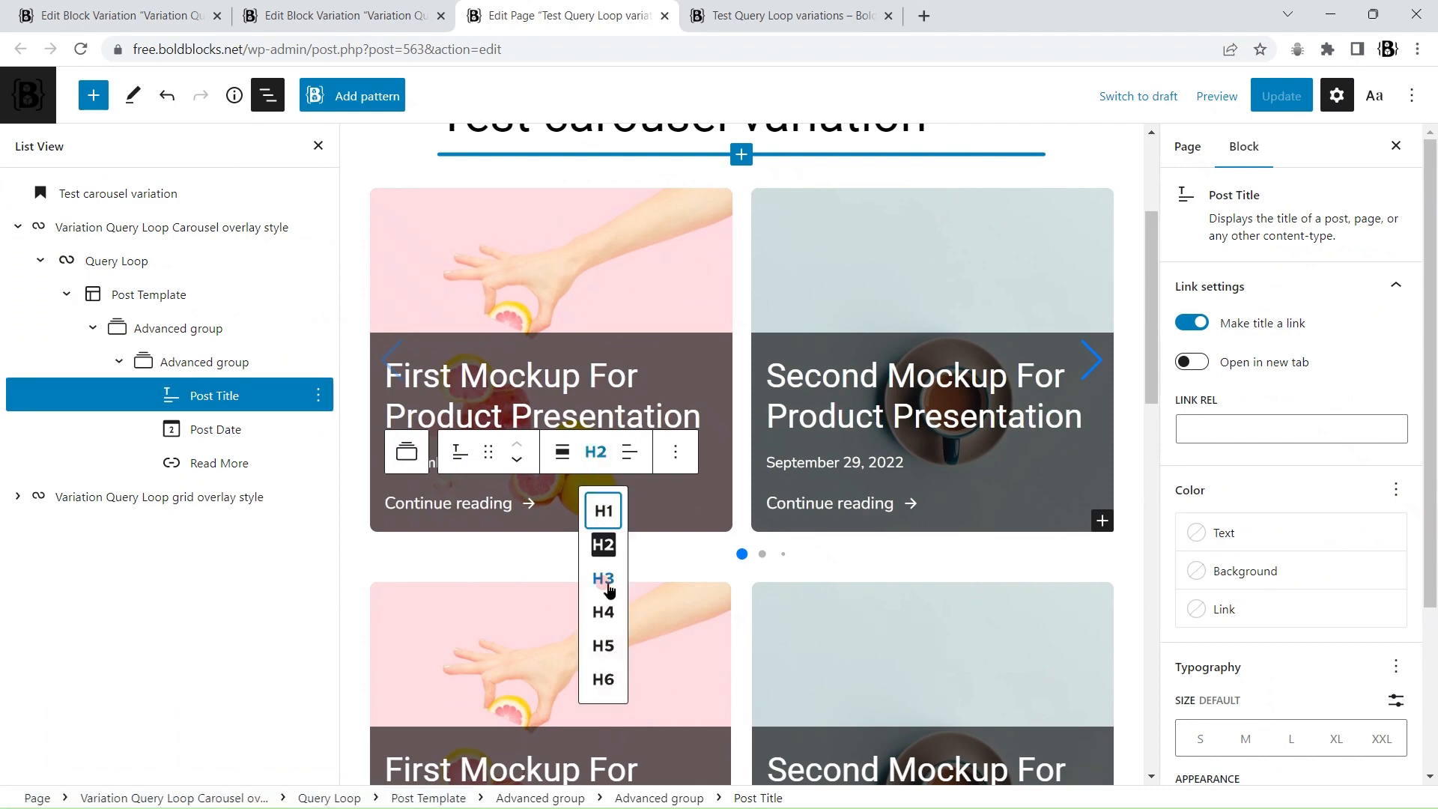
click(604, 611)
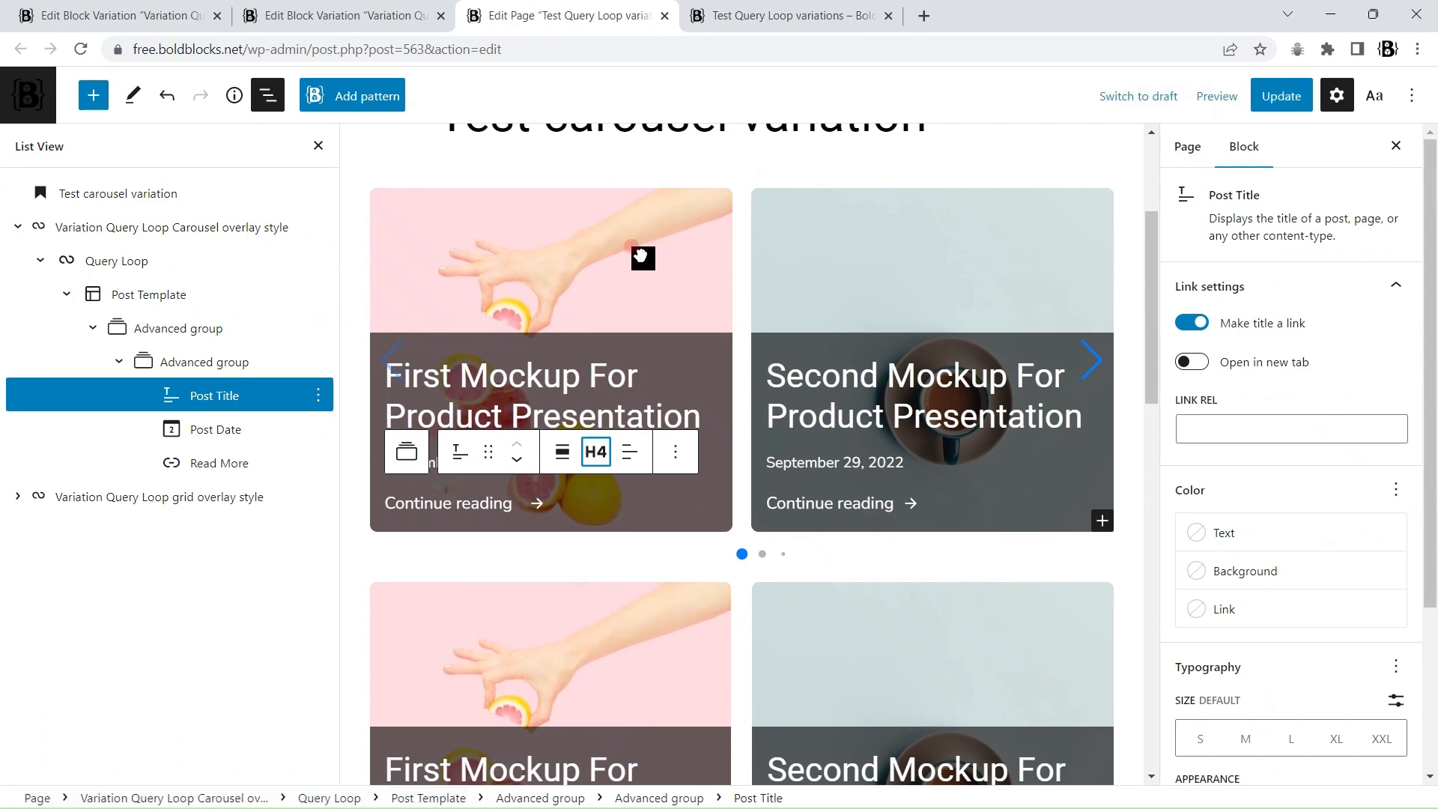
- Switch the Query Loop inside the carousel from preview mode to edit mode
scroll(532, 400, up, 3)
click(143, 260)
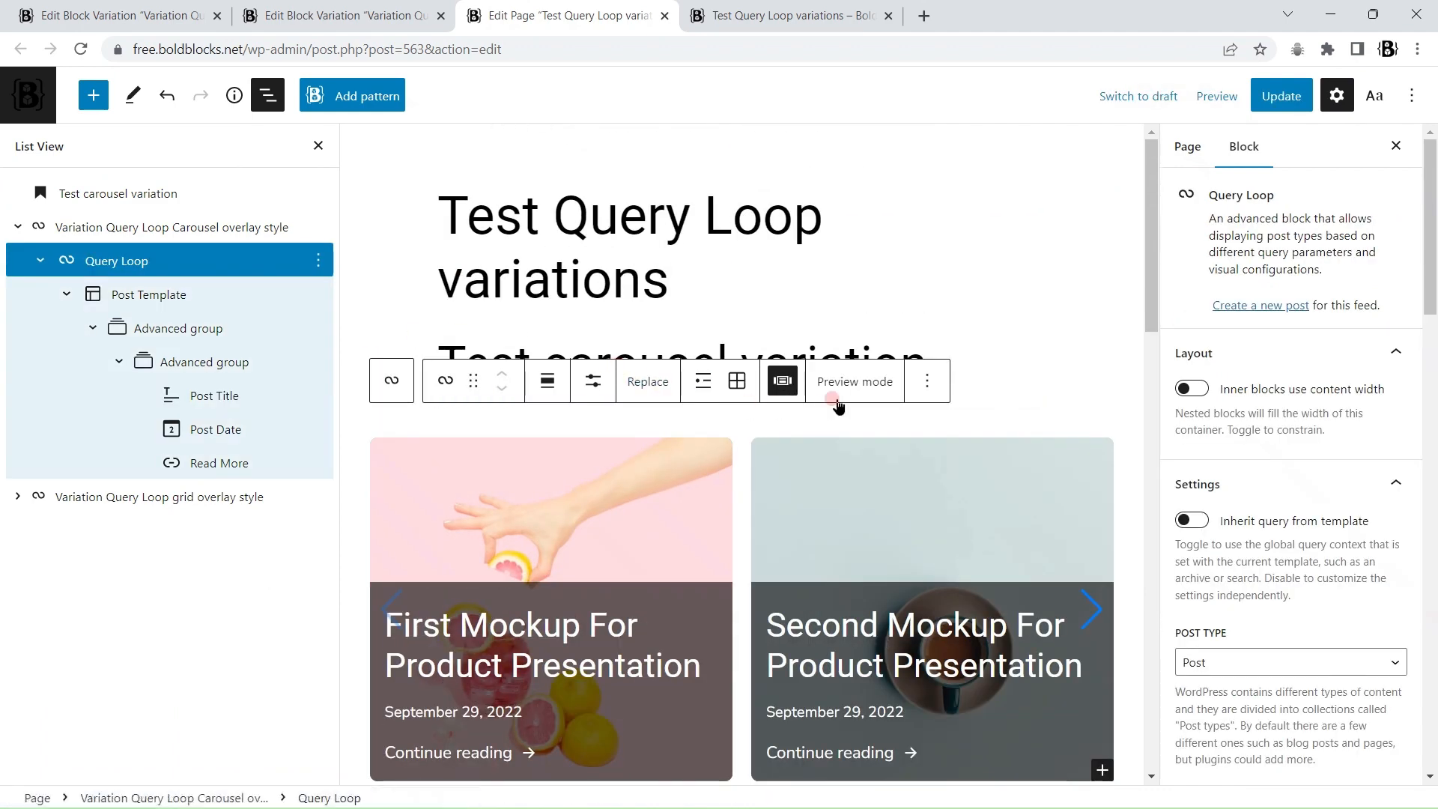
scroll(665, 452, down, 3)
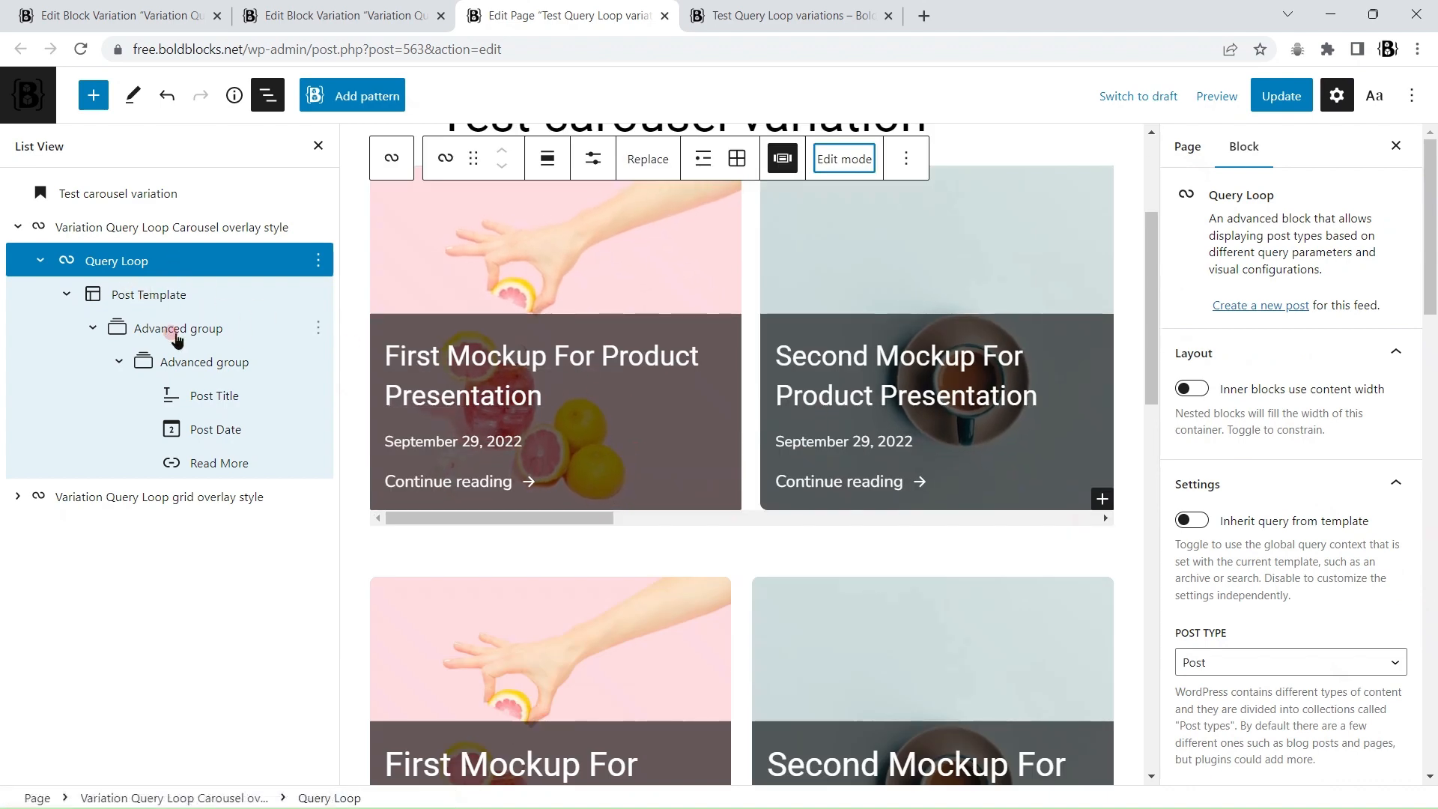
- Set the block spacing of the carousel's inner Advanced group to .5 rem and update the page
click(188, 362)
scroll(1322, 549, down, 10)
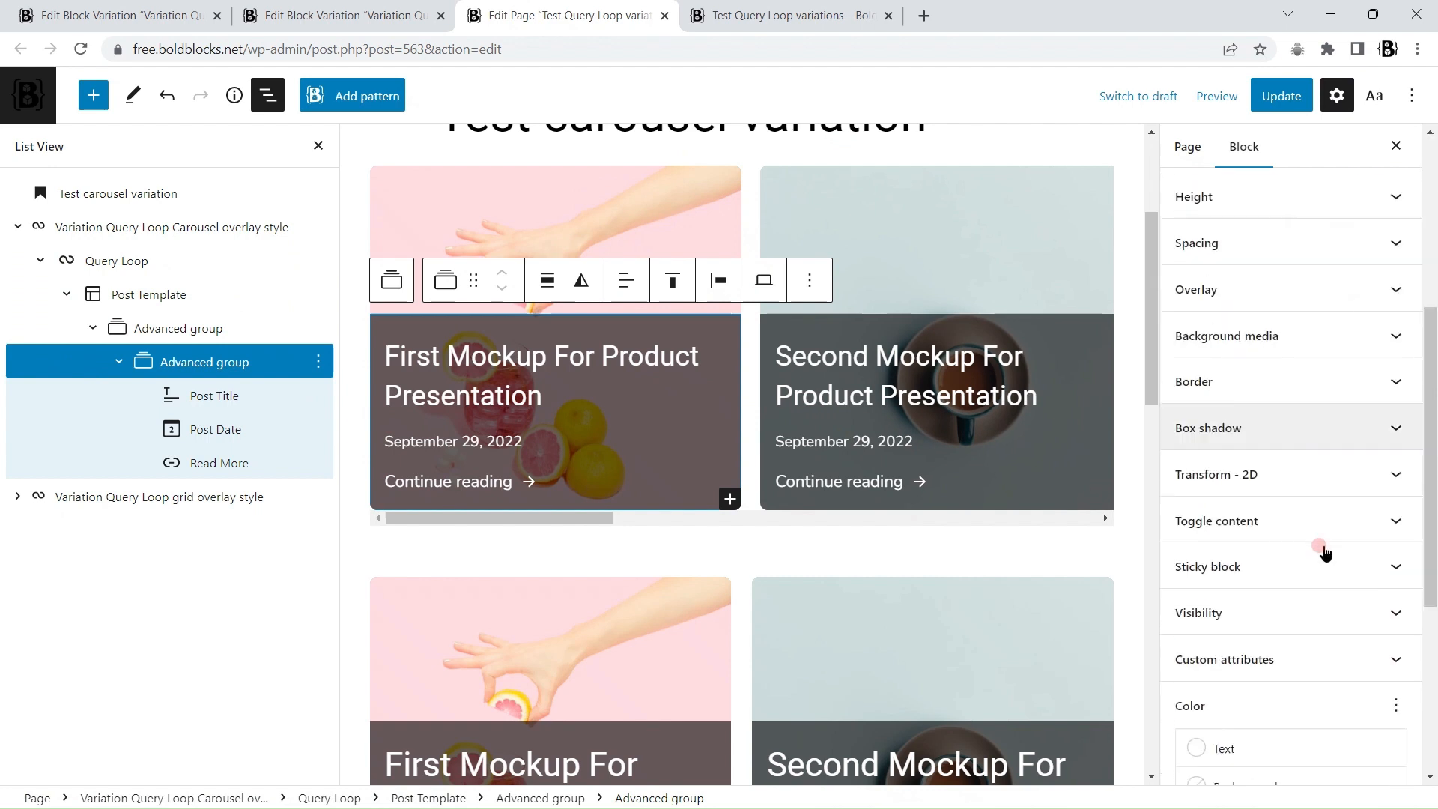
double_click(1202, 683)
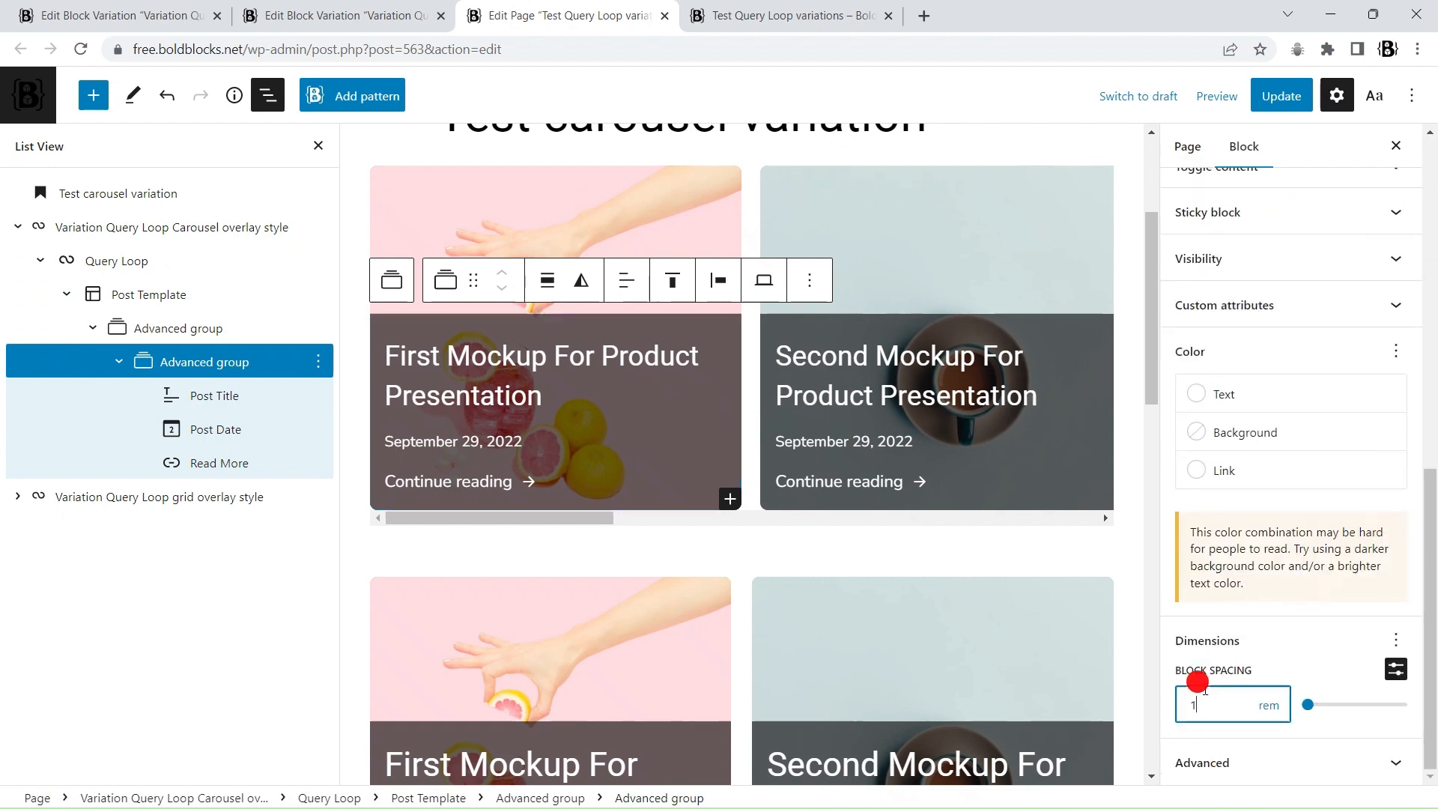
text(.5)
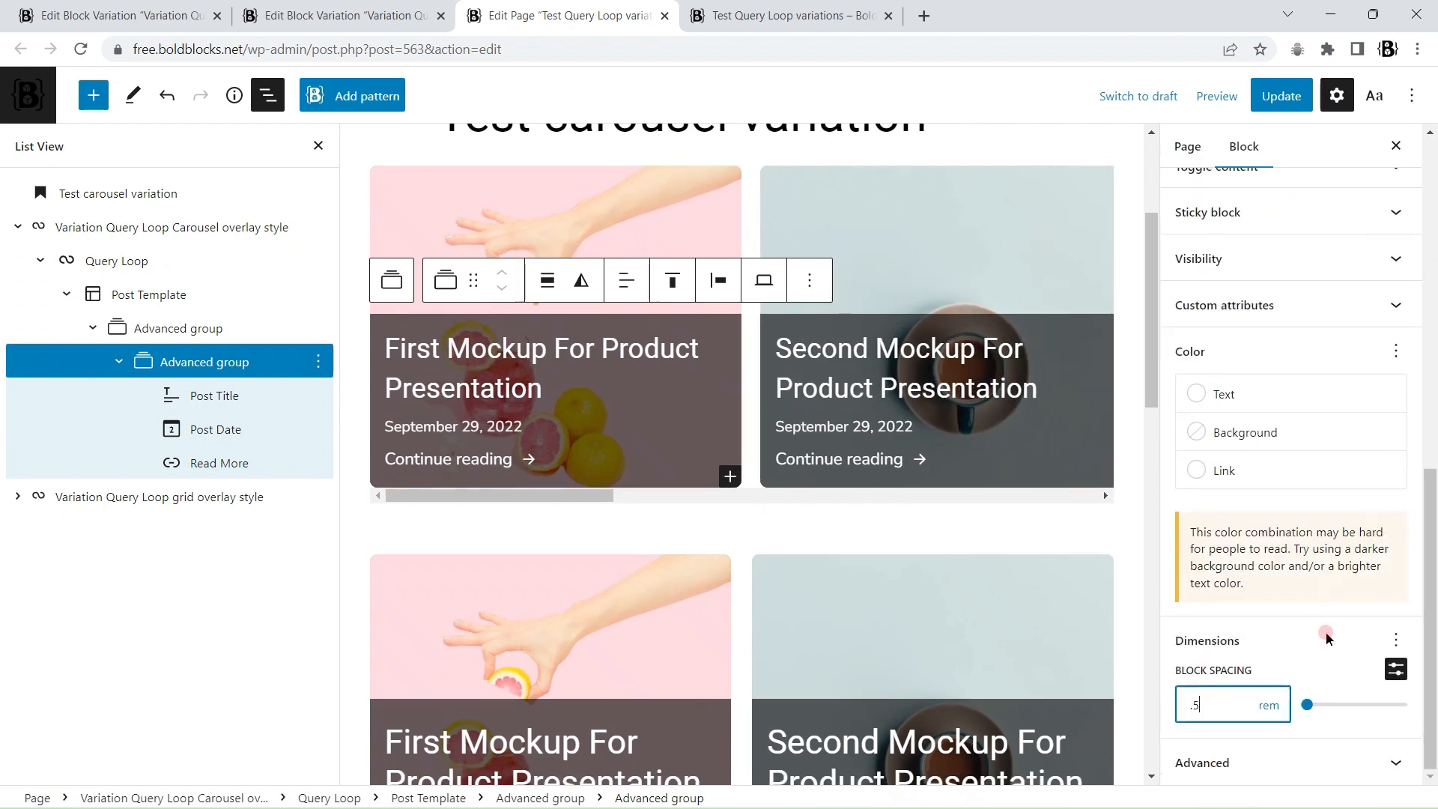
click(1265, 106)
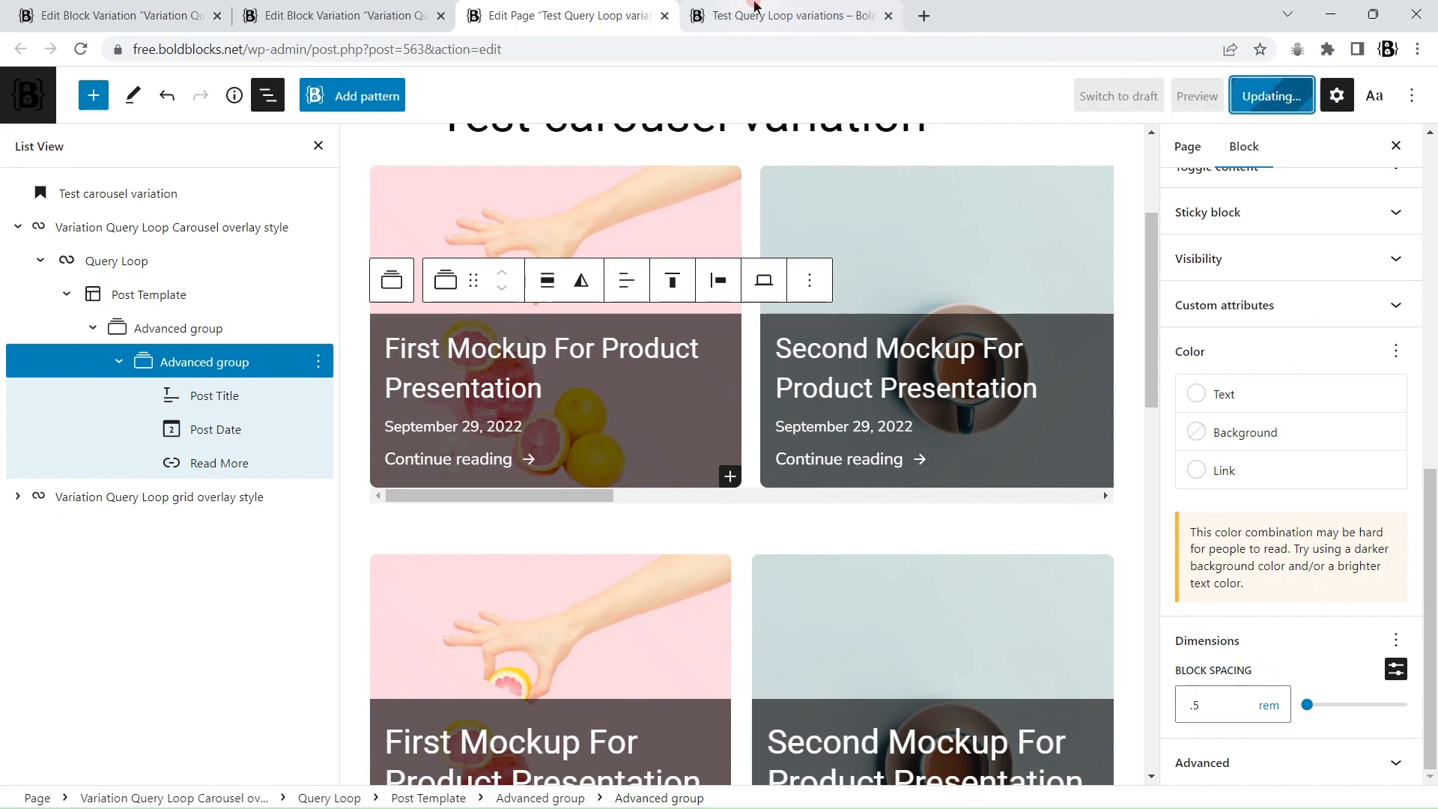
- Check the restyled carousel on the published page by swiping its slides in both directions and looking over the page
click(787, 15)
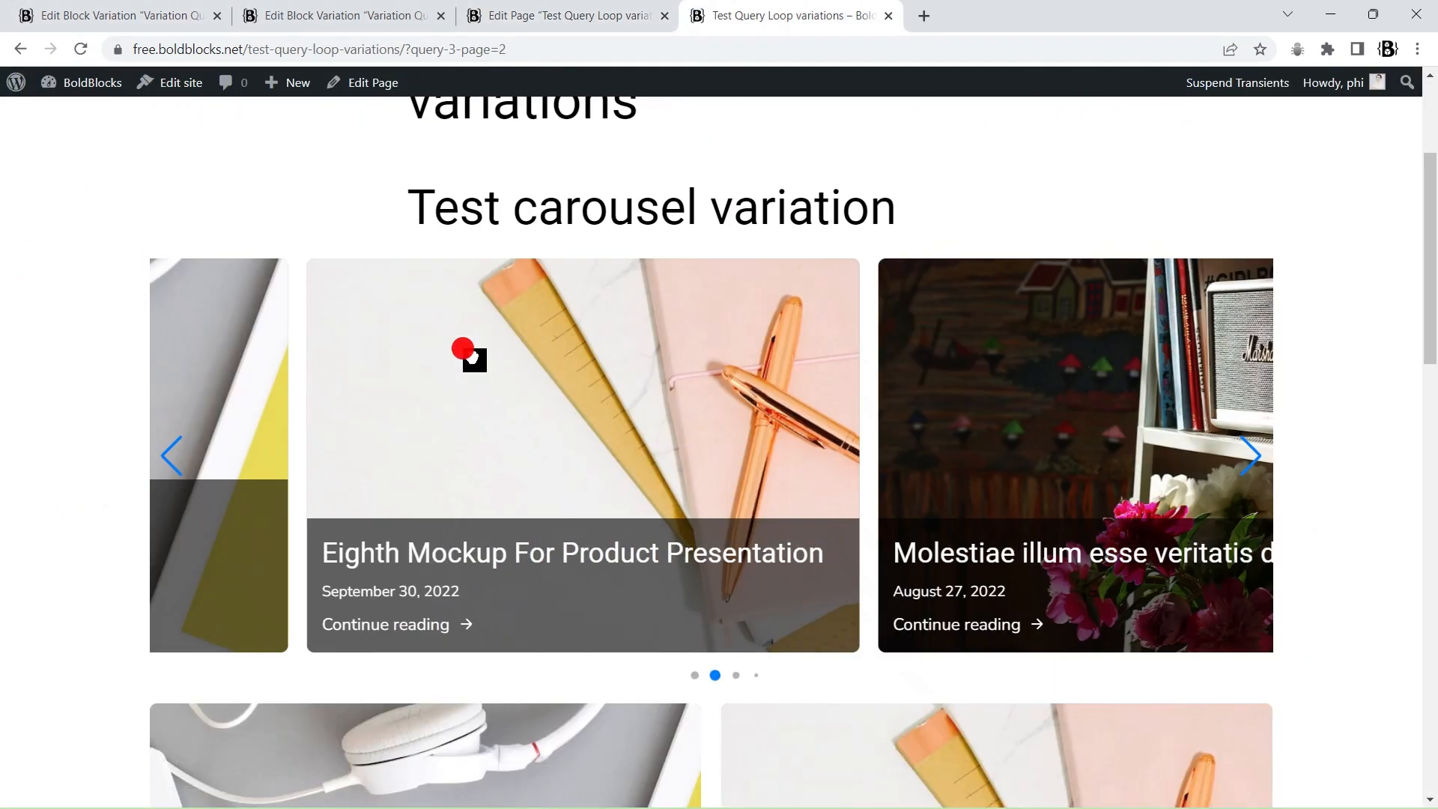
drag(1123, 409, 626, 391)
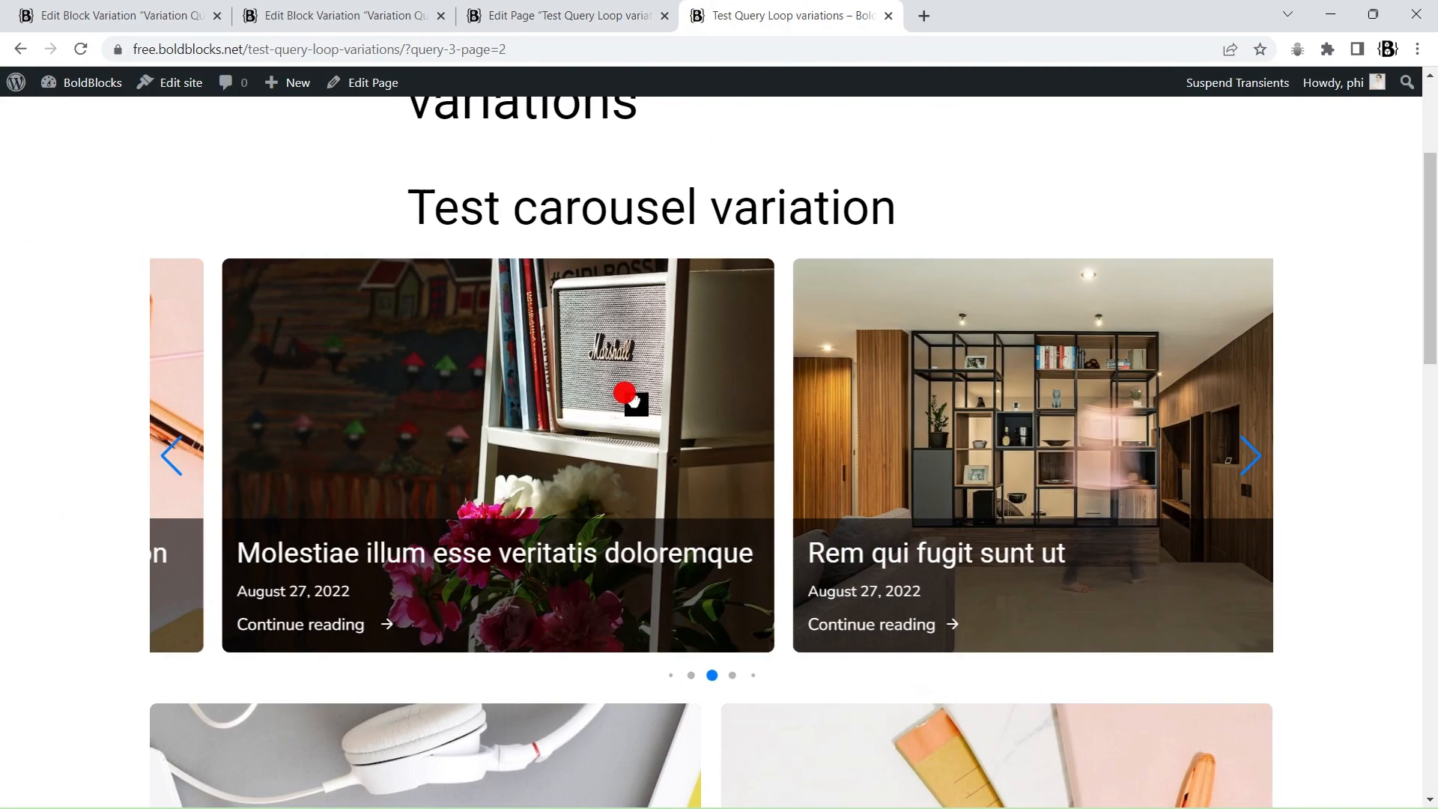
scroll(1198, 509, down, 5)
scroll(1265, 534, up, 5)
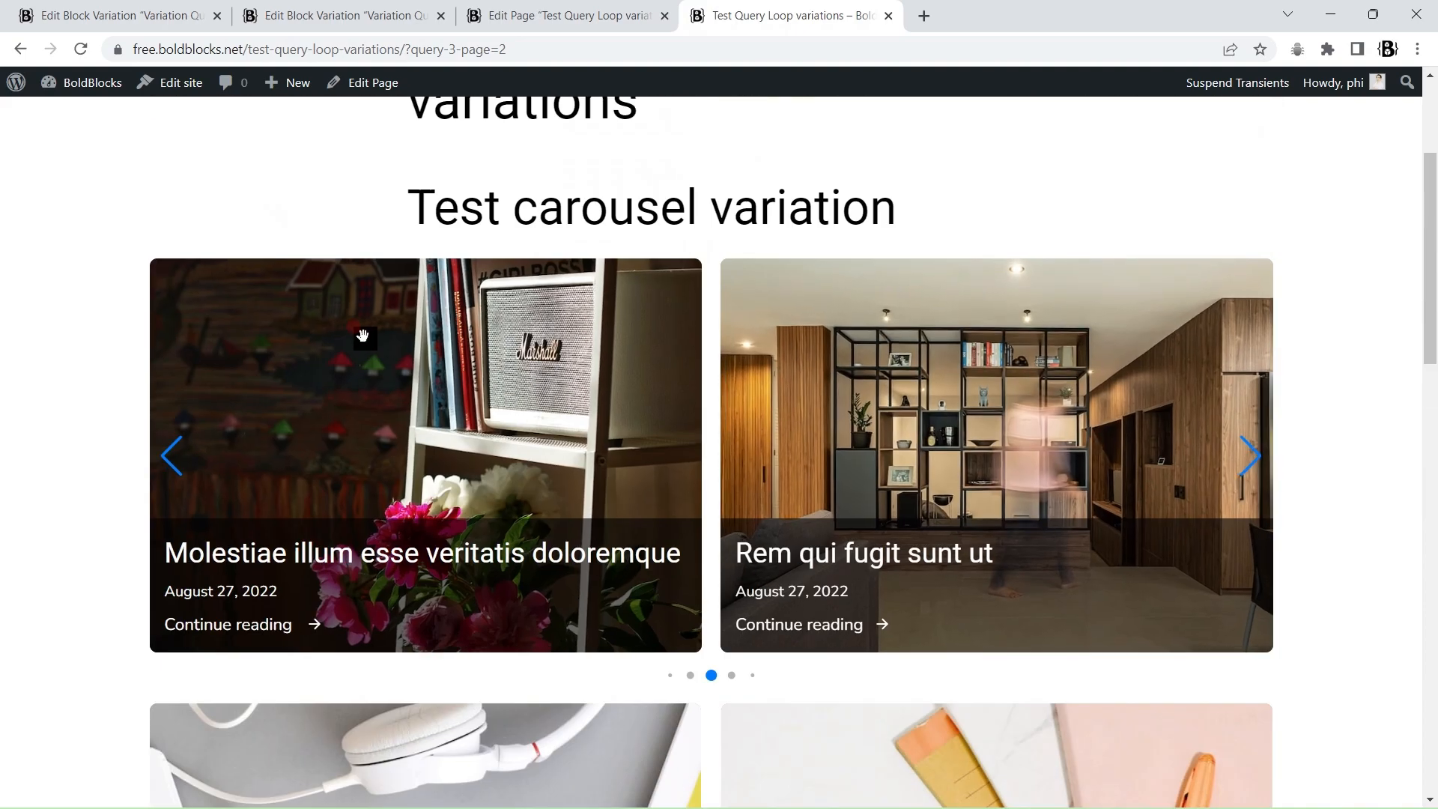
drag(1108, 410, 539, 349)
drag(1026, 400, 1342, 449)
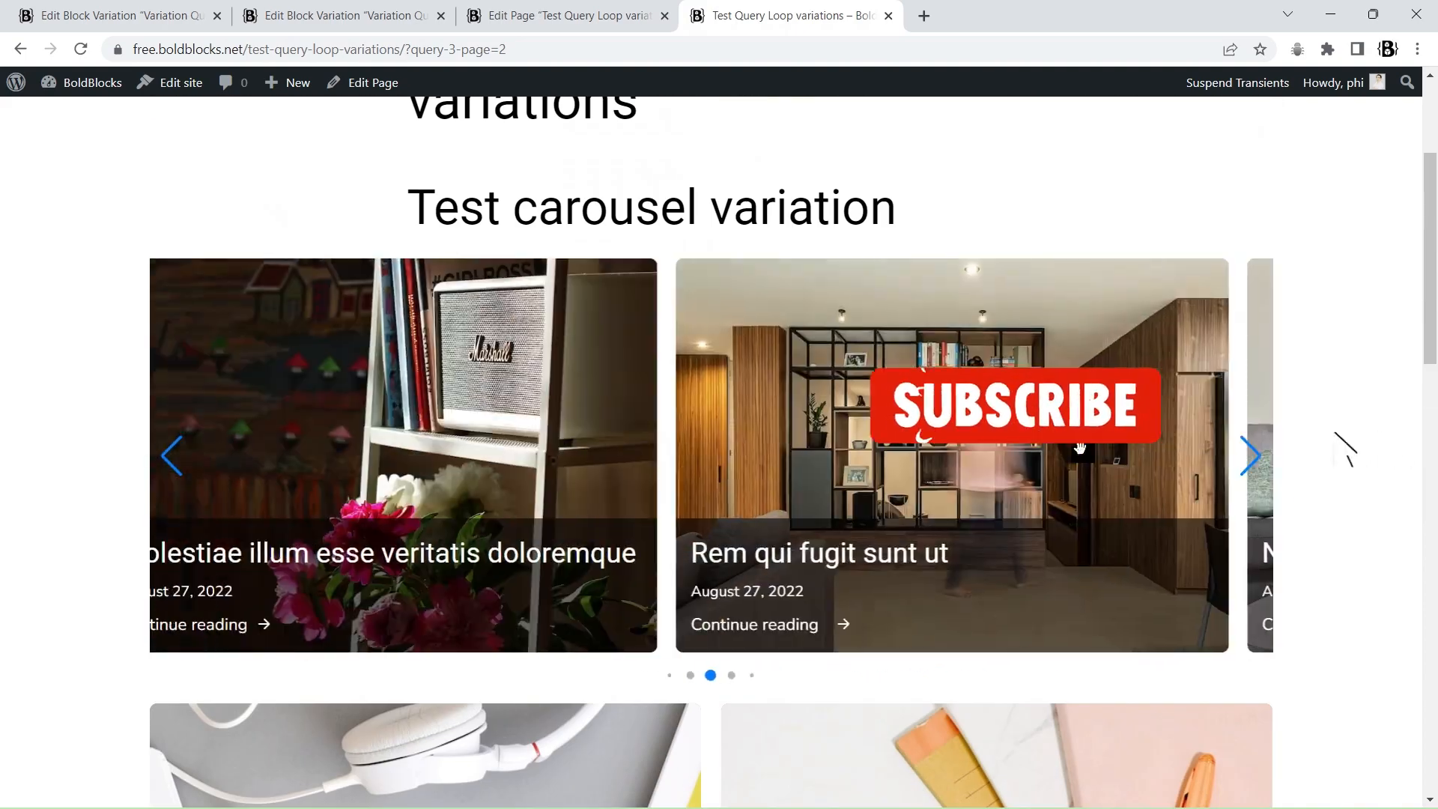
scroll(1036, 449, down, 10)
scroll(1273, 450, up, 13)
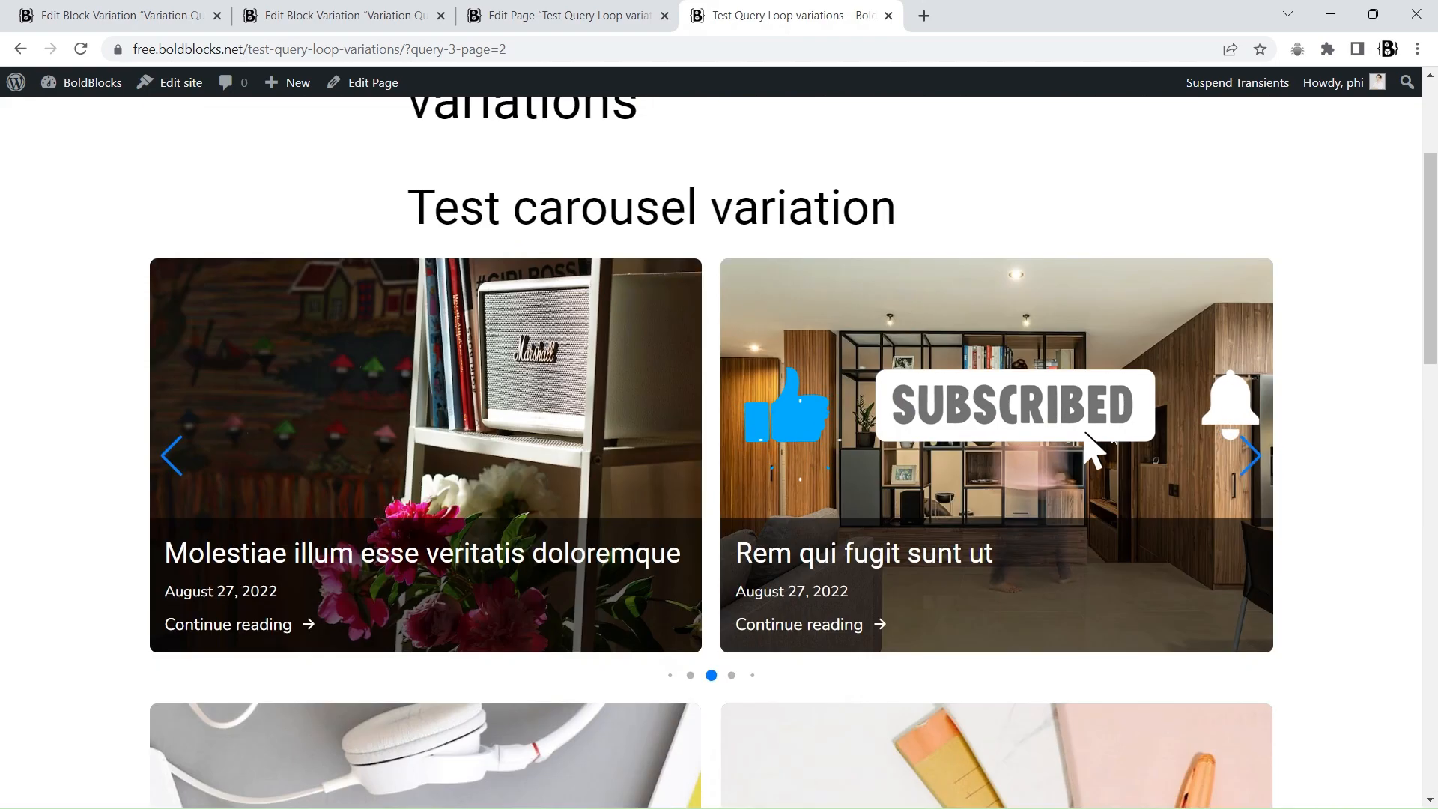
scroll(1310, 449, down, 3)
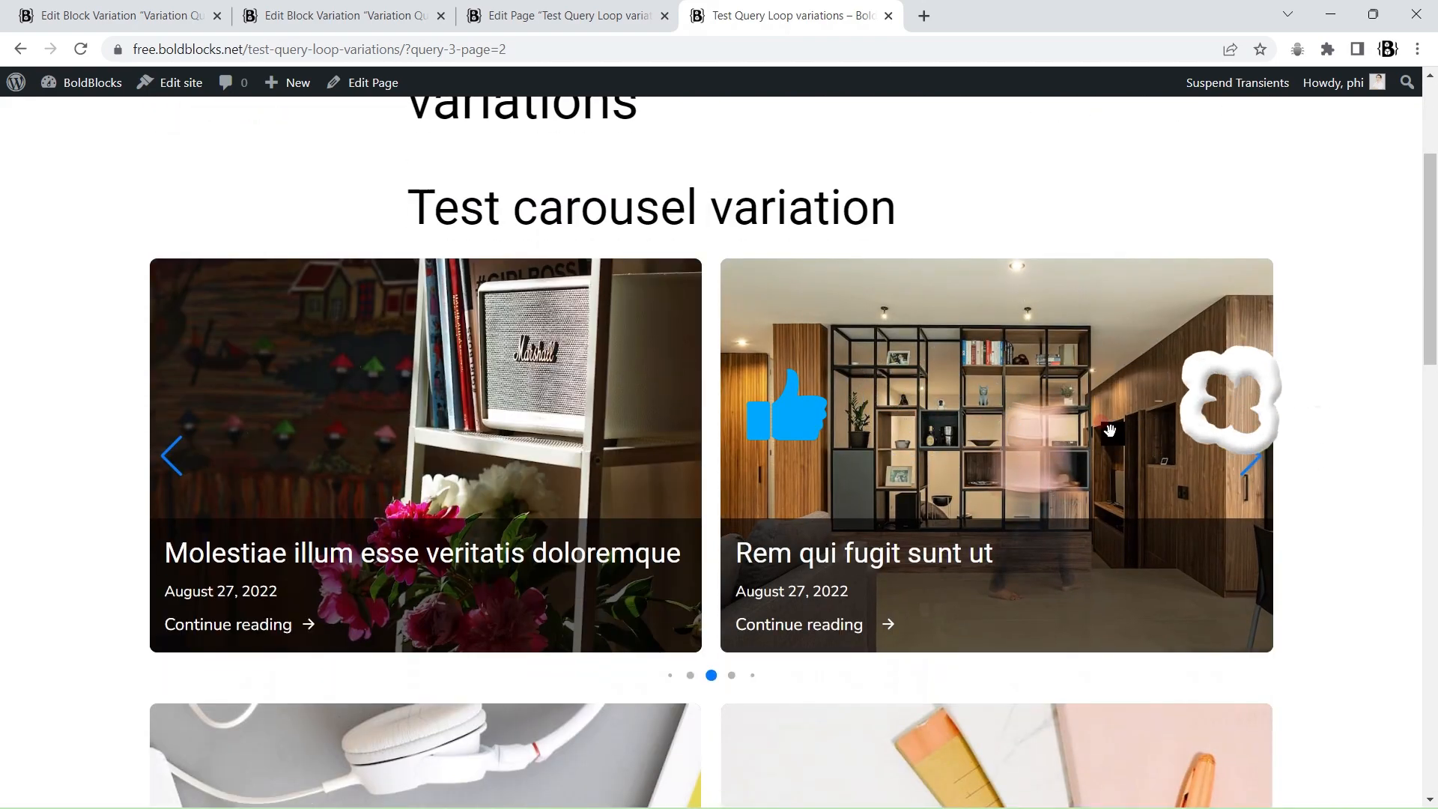